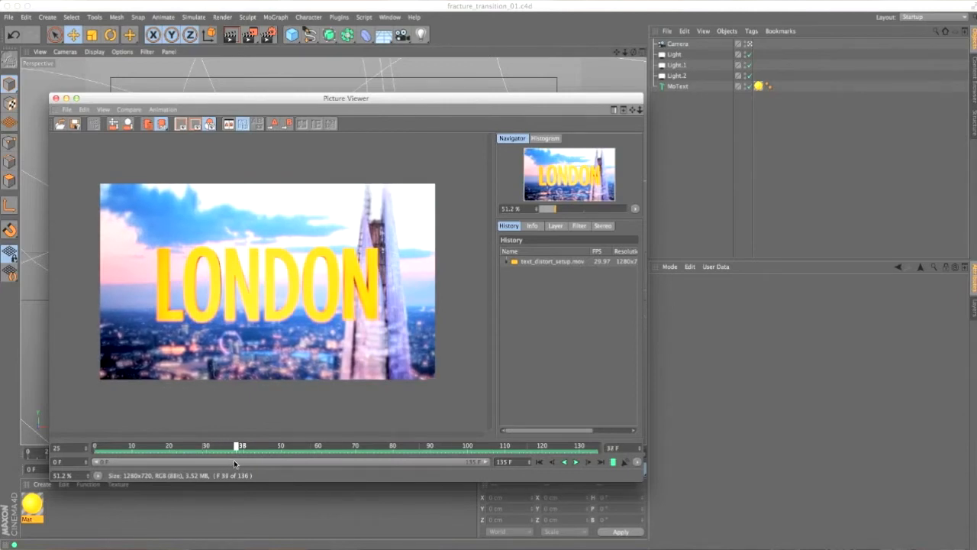
- Review the rendered LONDON-to-PARIS transition by scrubbing and playing it, and close the Picture Viewer
left_click_drag(235, 460, 391, 465)
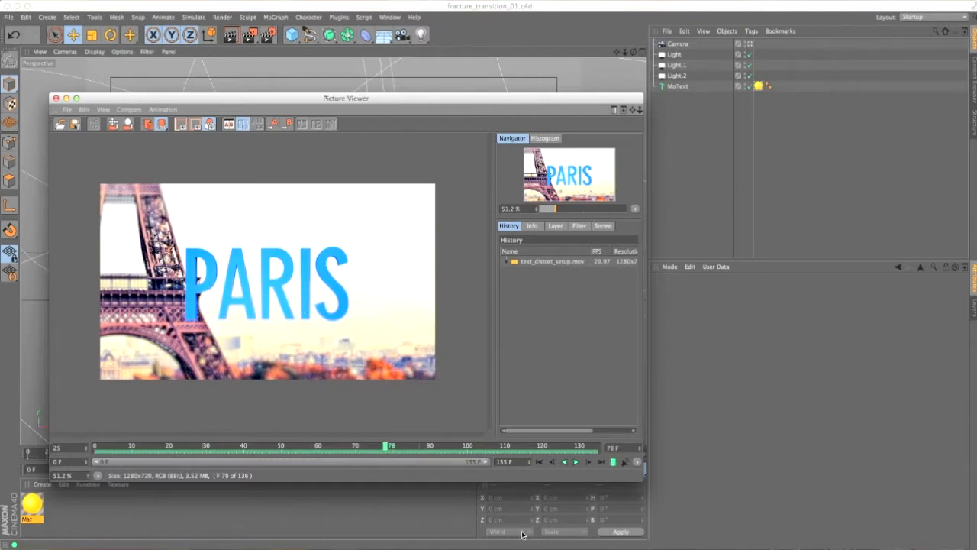
left_click_drag(376, 455, 140, 447)
left_click(612, 462)
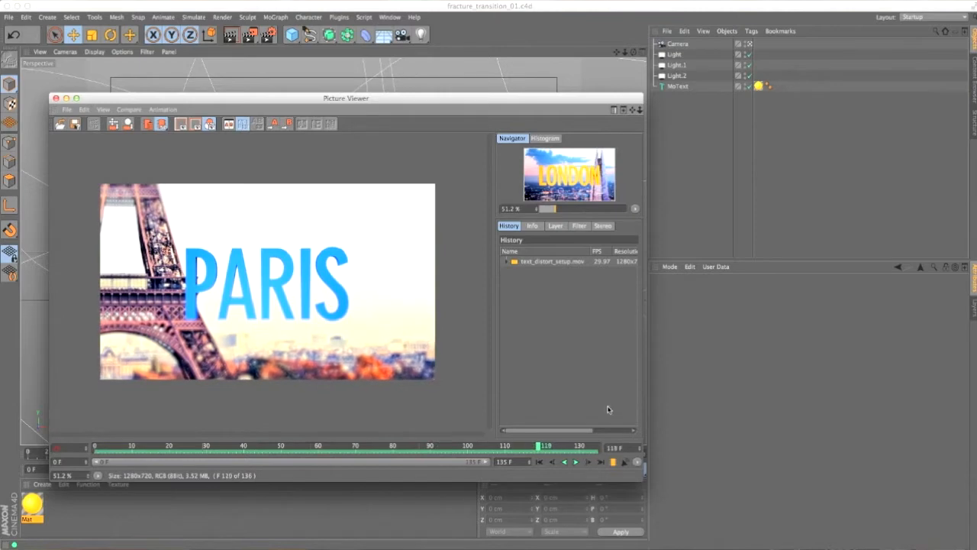
left_click(613, 462)
left_click_drag(475, 448, 314, 449)
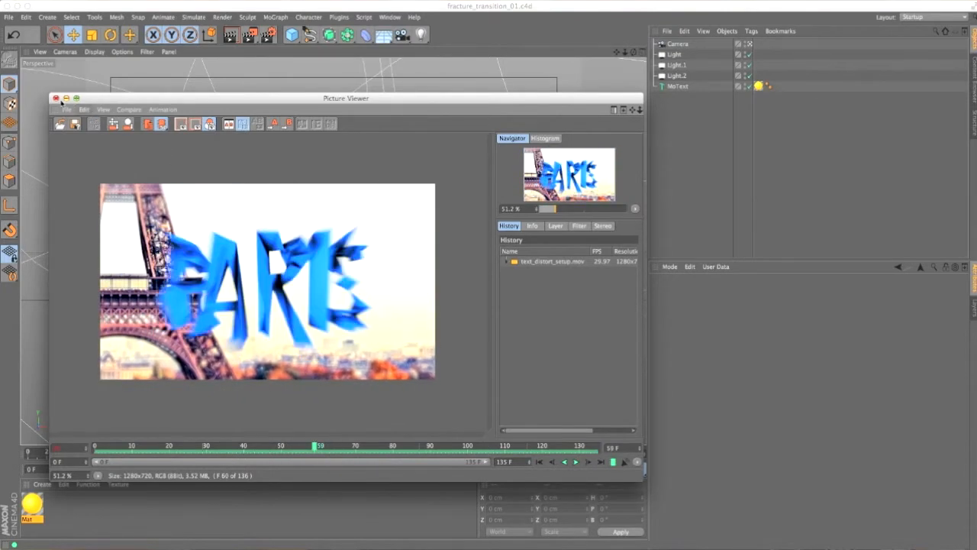
left_click(56, 98)
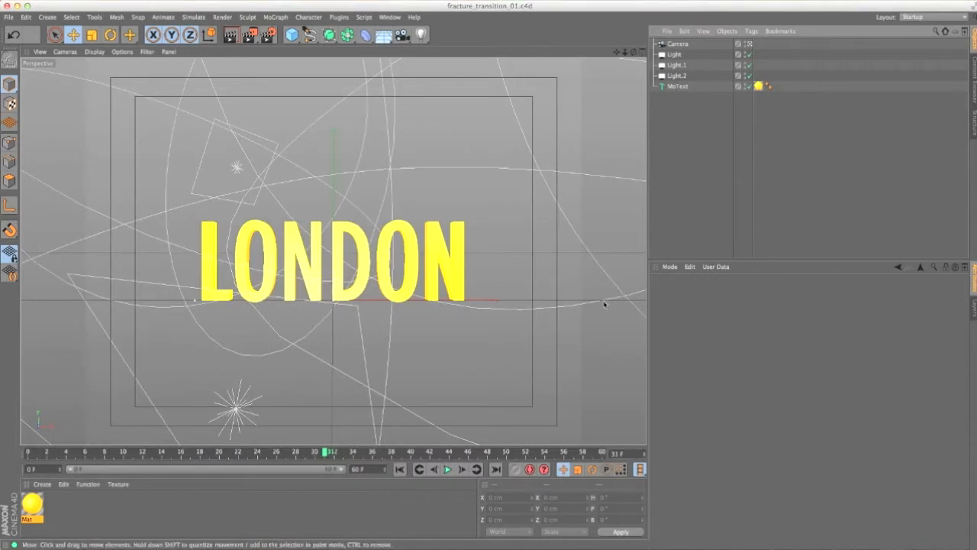
- Keyframe the MoText object's text as LONDON at frame 15
left_click(677, 86)
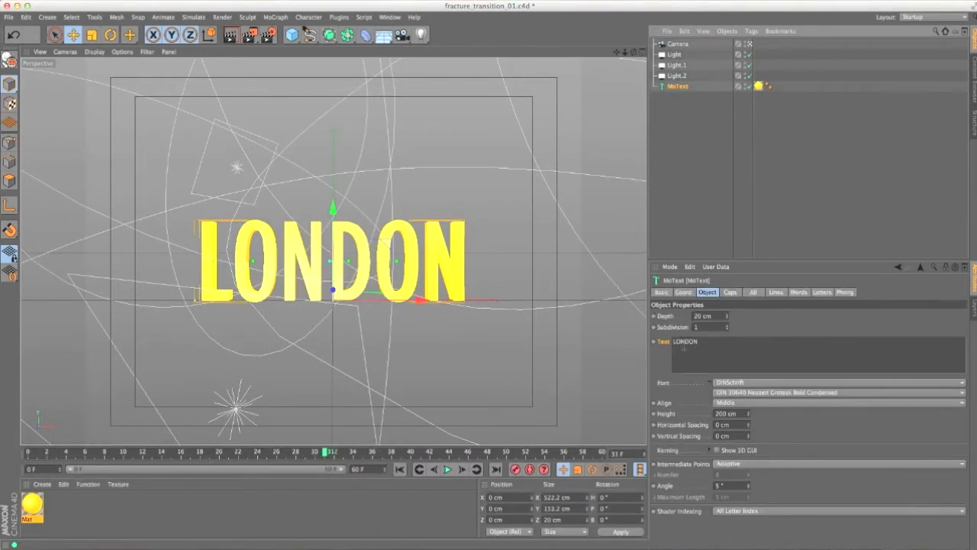
mouse_move(316, 452)
left_mouse_down()
mouse_move(298, 452)
mouse_move(307, 452)
left_mouse_up()
key("F8")
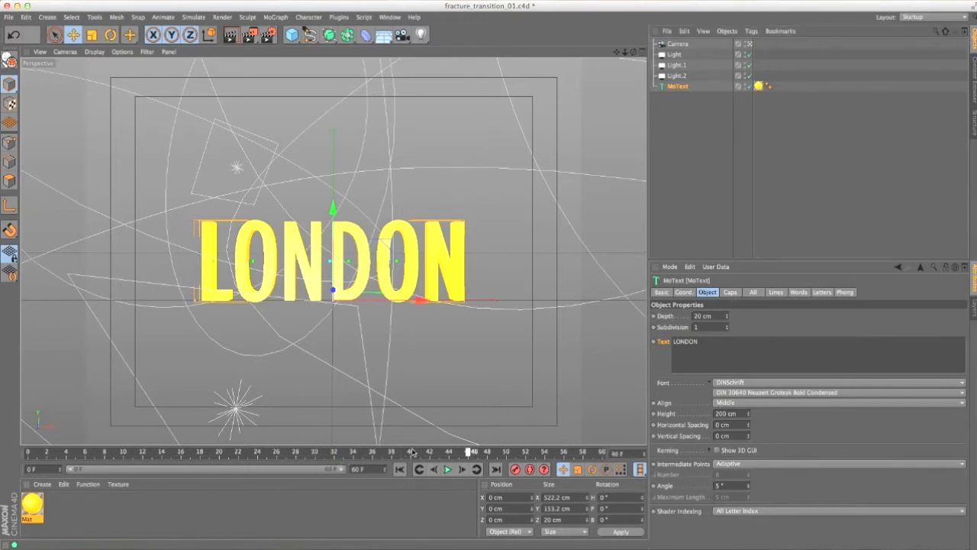
left_click_drag(312, 479, 230, 493)
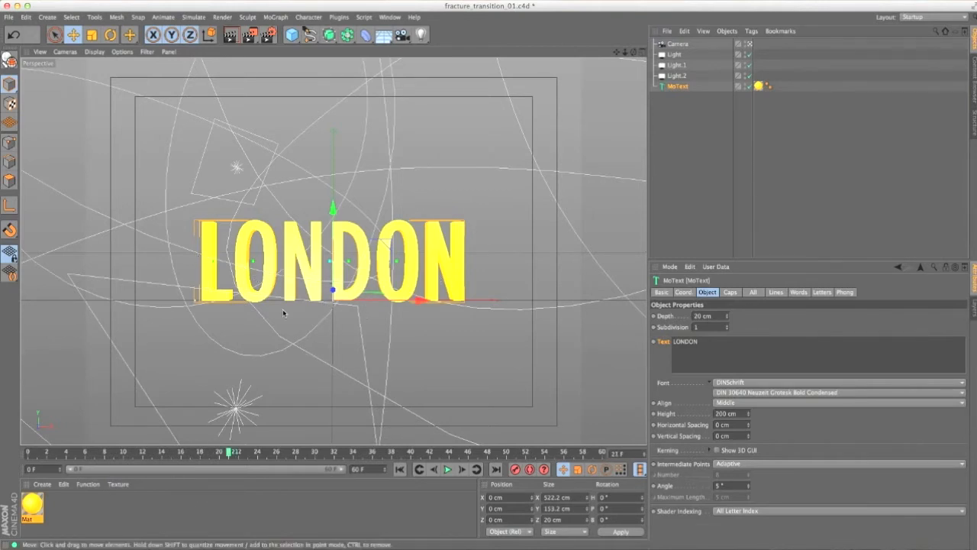
left_click_drag(229, 453, 172, 457)
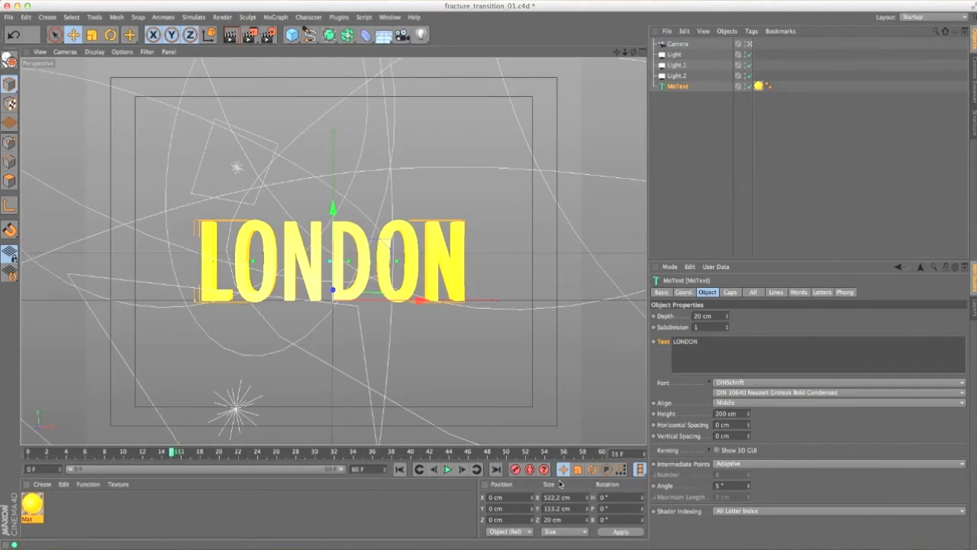
left_click(654, 342)
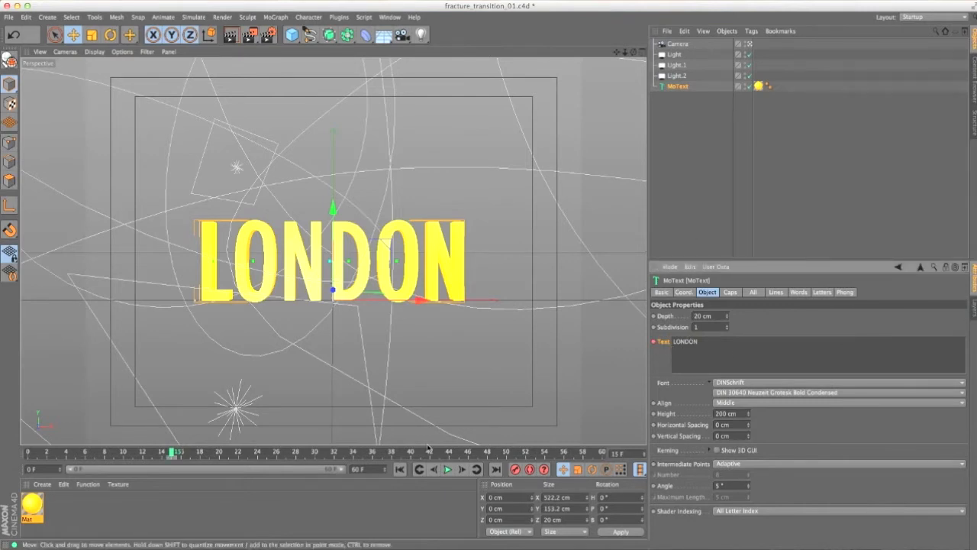
- Change the MoText text to PARIS at frame 16, keyframe it, and scrub back to frame 12
left_click_drag(172, 455, 180, 456)
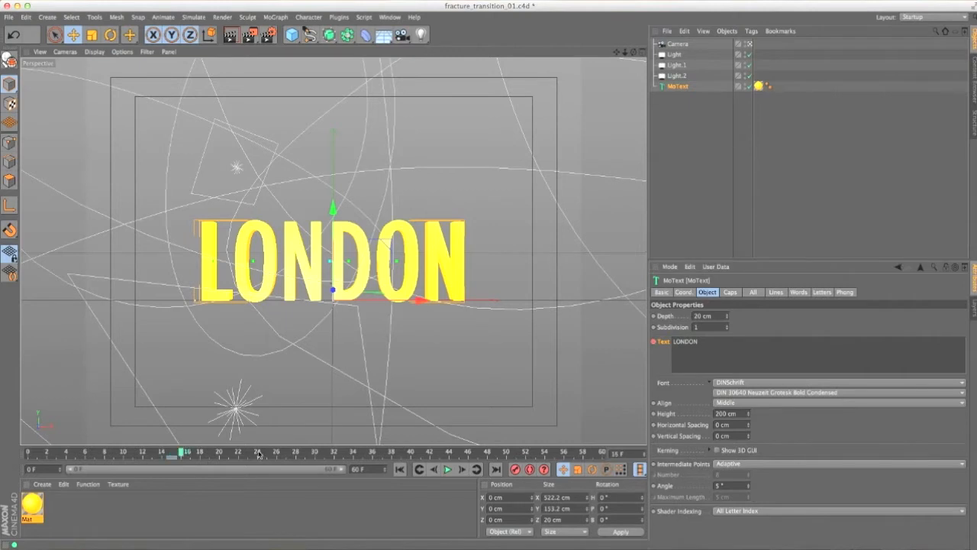
double_click(738, 349)
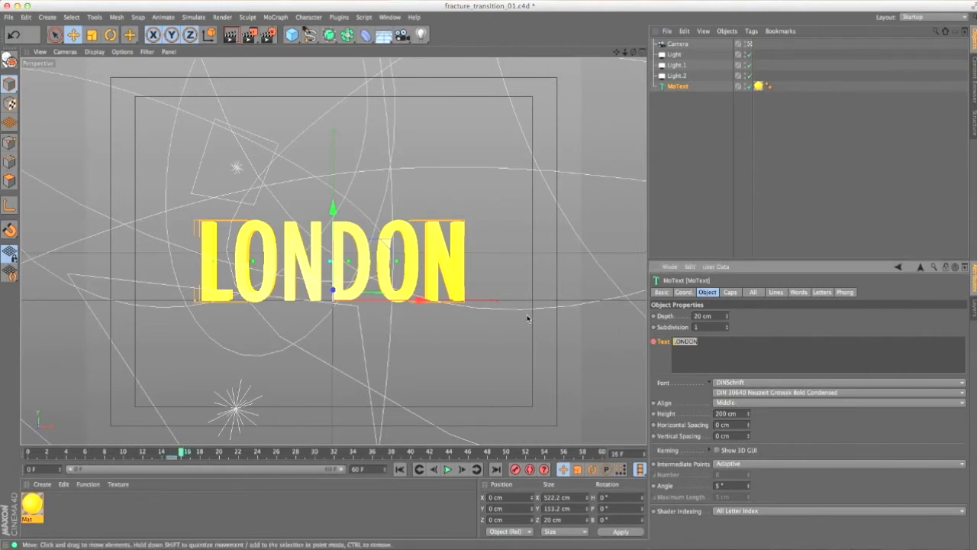
type("PARIS")
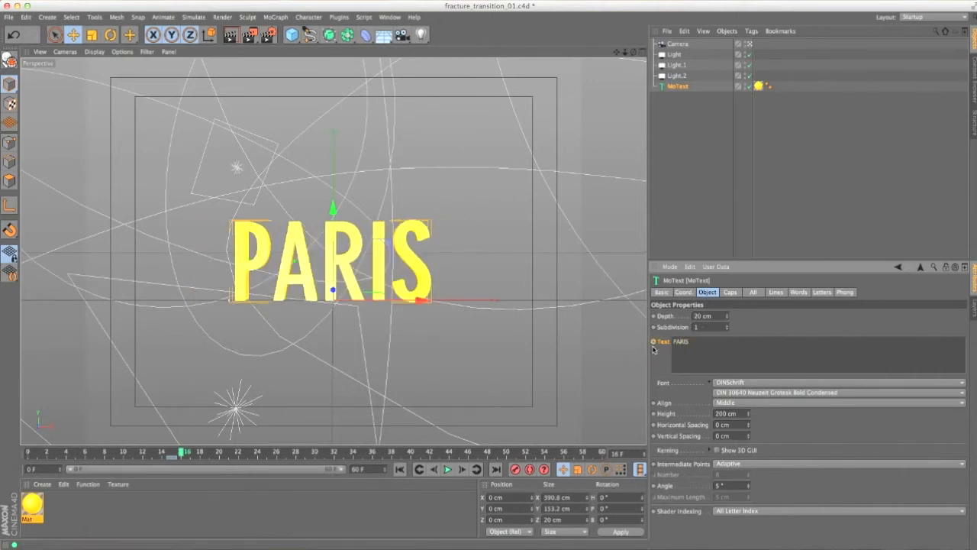
left_click(654, 342, "ctrl")
left_click_drag(182, 454, 143, 452)
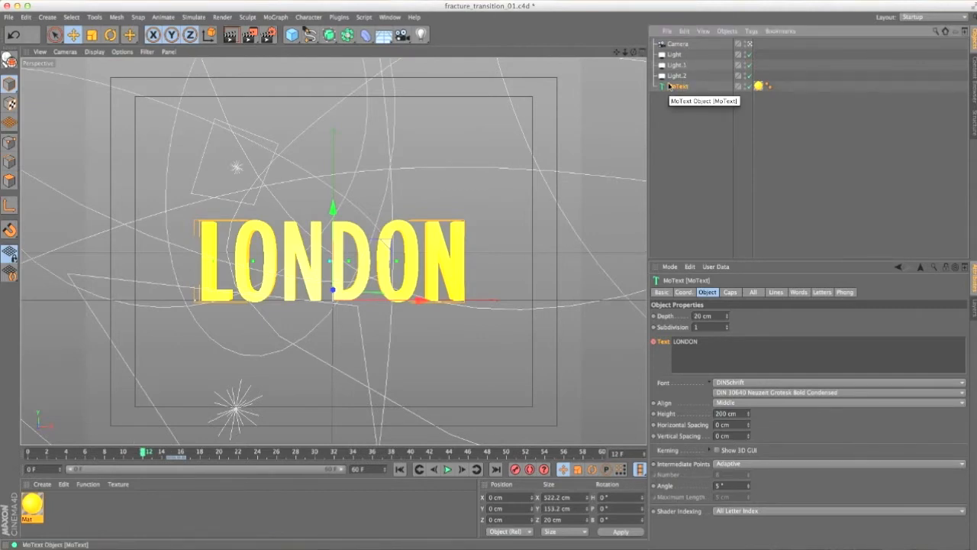
- Add a Displacer deformer, make it a child of MoText, and select it
left_click(365, 35)
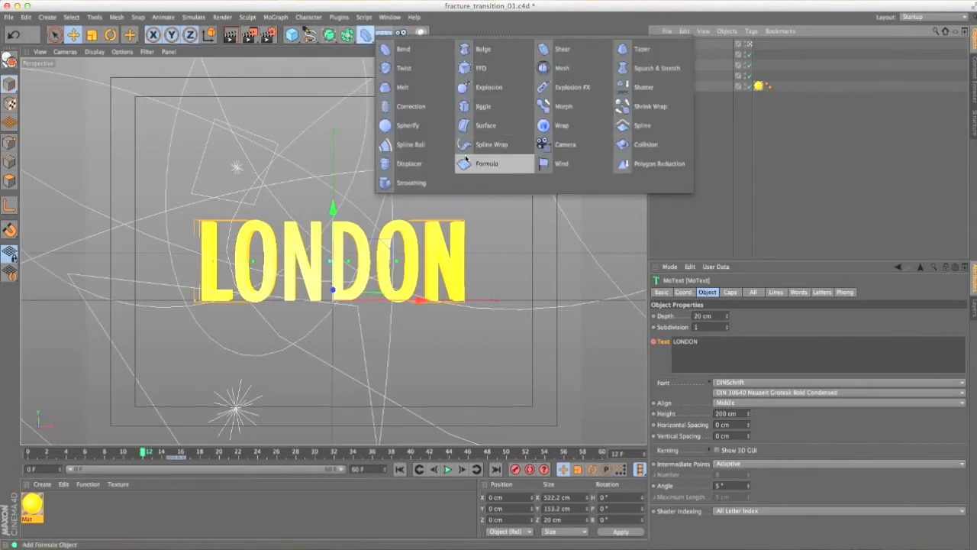
left_click(415, 166)
left_click_drag(690, 46, 683, 98)
left_click(679, 86)
left_click(684, 97)
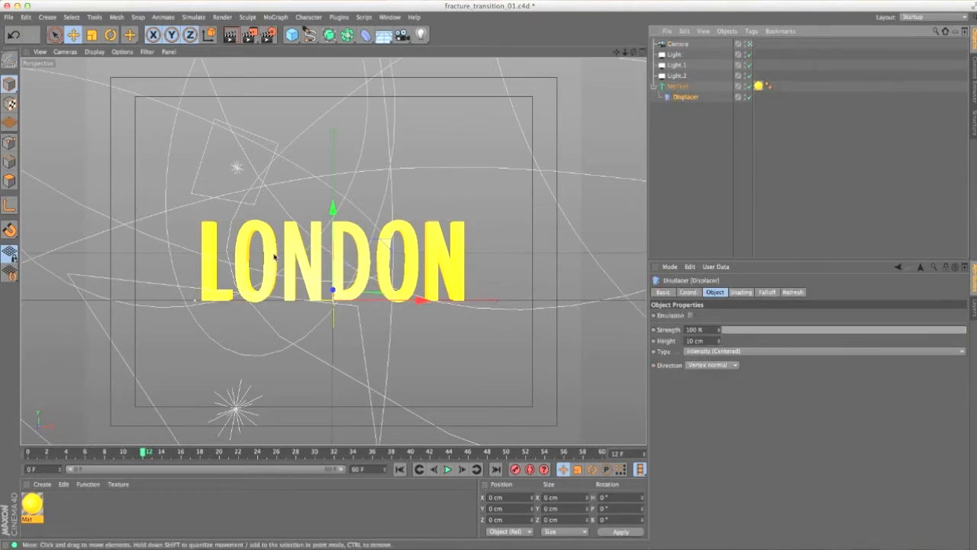
- Load a Noise shader as the Displacer's custom shader
left_click(742, 292)
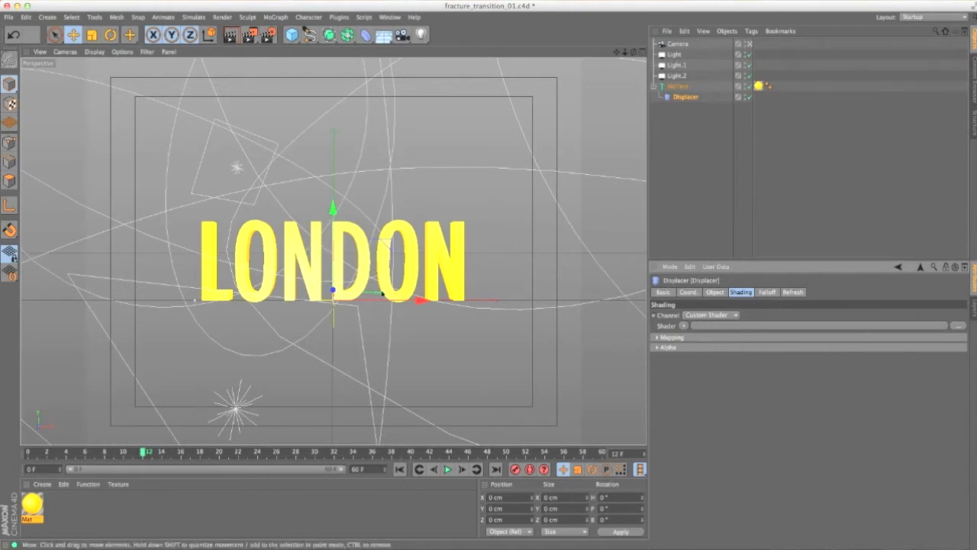
left_click(683, 326)
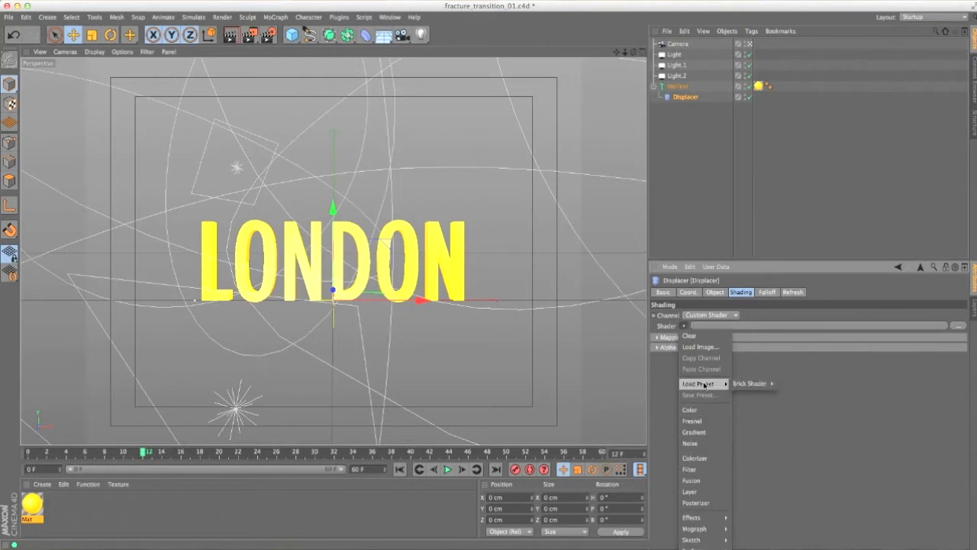
left_click(708, 444)
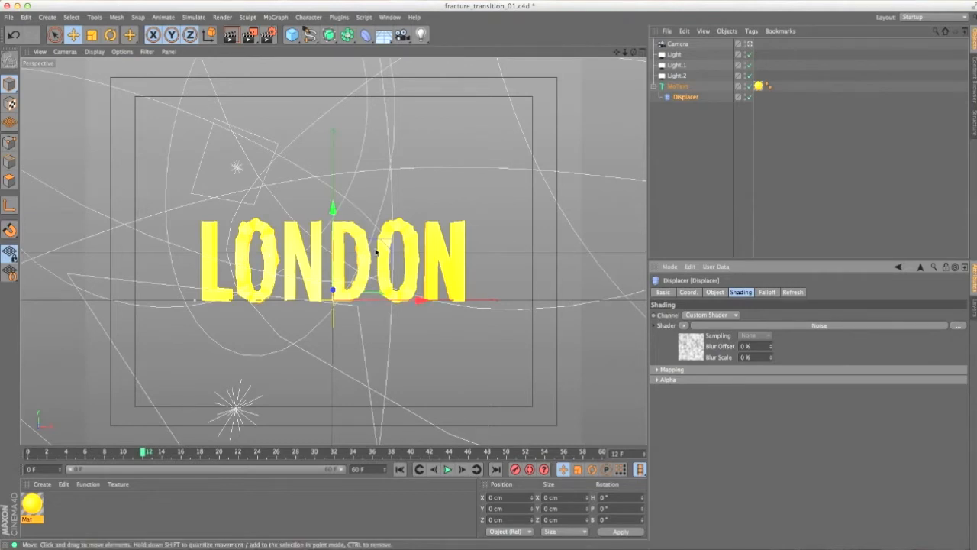
- Set the Displacer's noise type to Gaseous with 2 octaves
left_click(706, 328)
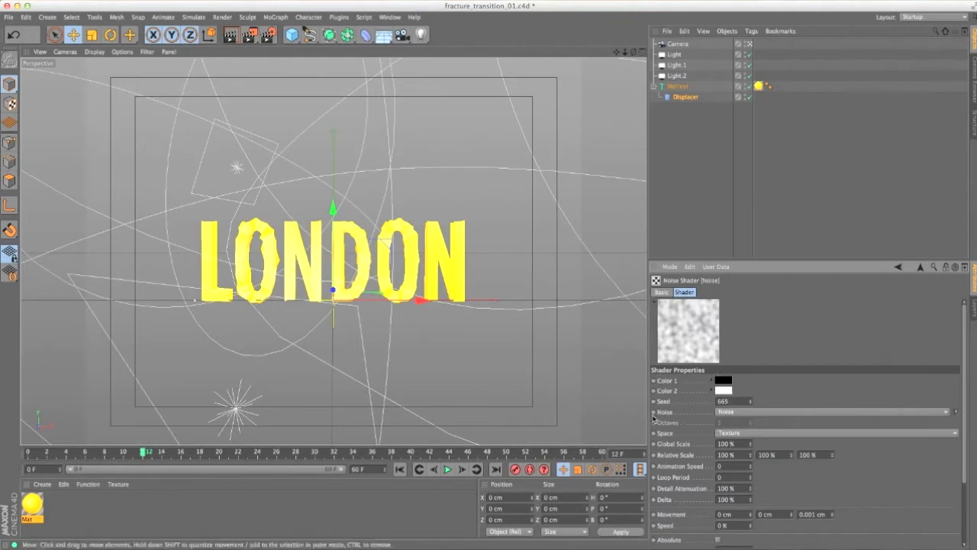
left_click(728, 413)
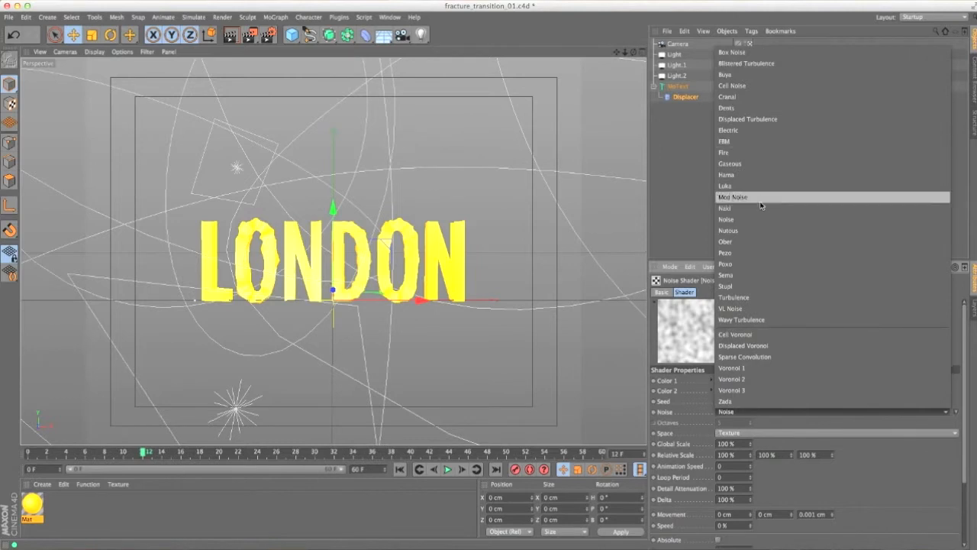
left_click(758, 164)
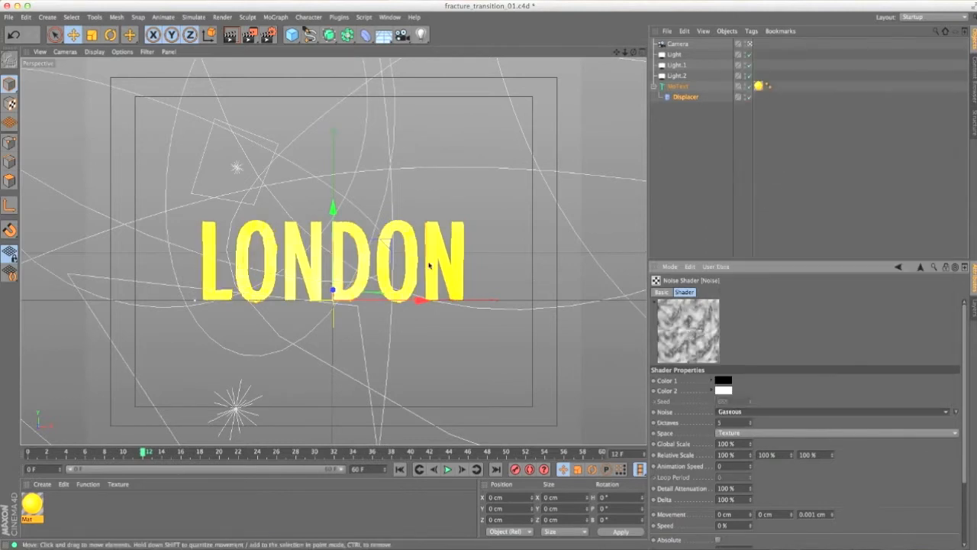
left_click(739, 422)
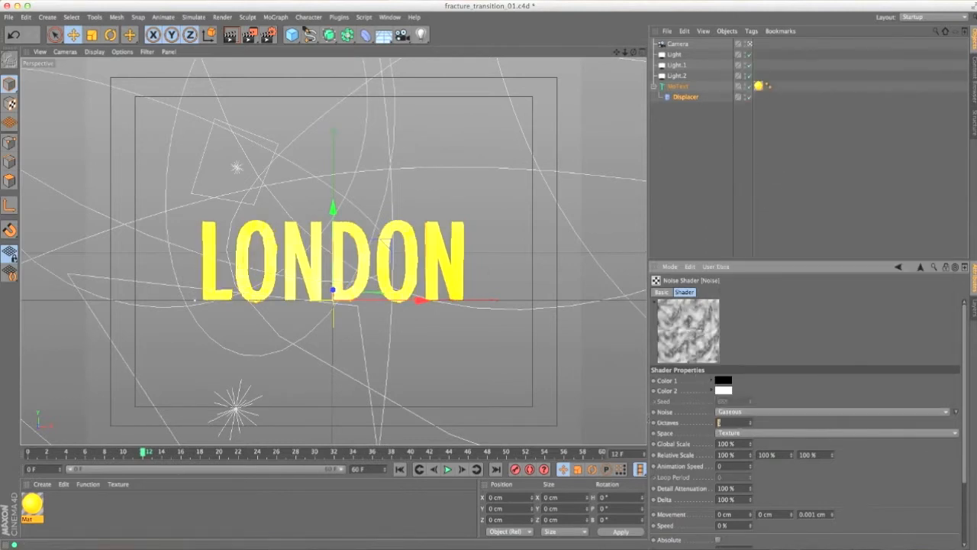
type("2")
key("Return")
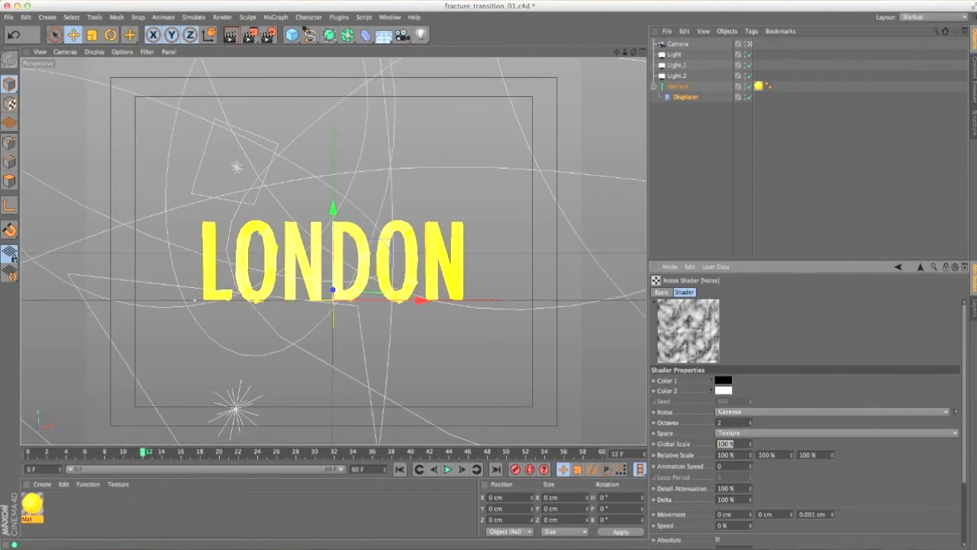
- Set the noise shader's global scale to 200% and its animation speed to 0.5
type("200")
key("Return")
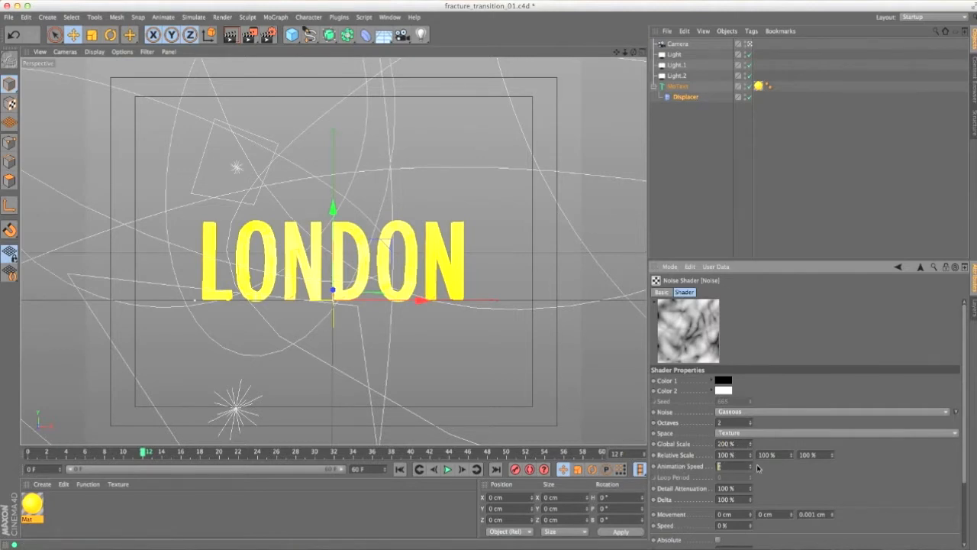
type("0.5")
key("Return")
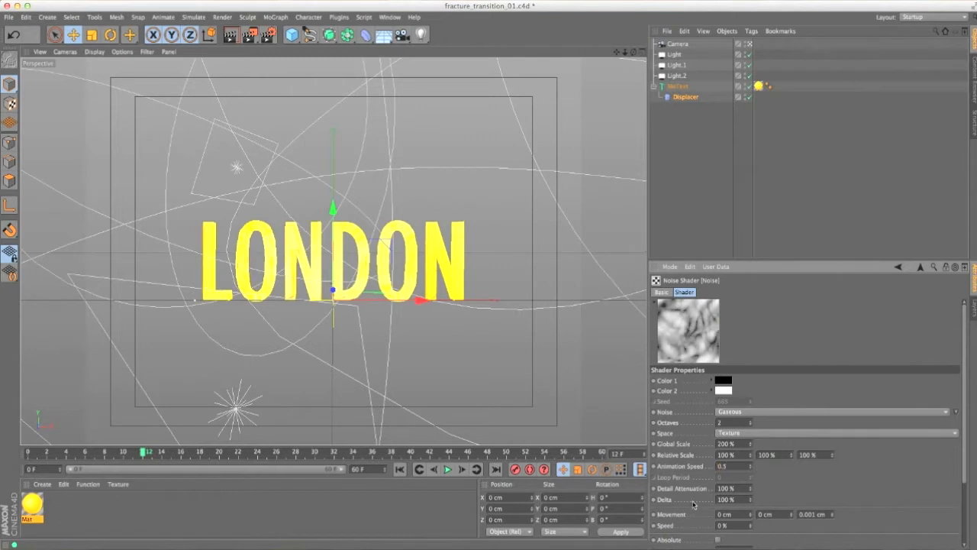
- Play back the animated noise displacement on the text and stop at frame 24
left_click(447, 468)
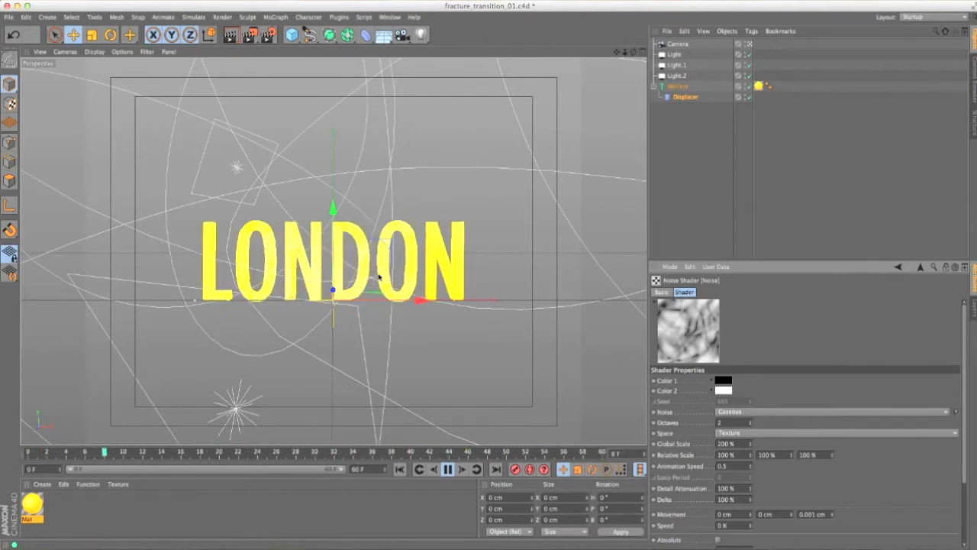
left_click(448, 469)
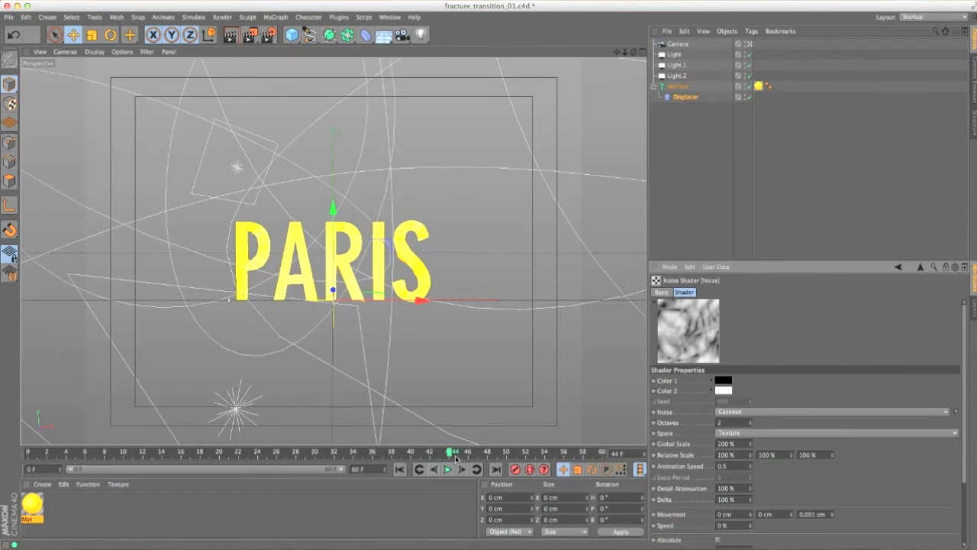
left_click_drag(224, 441, 258, 449)
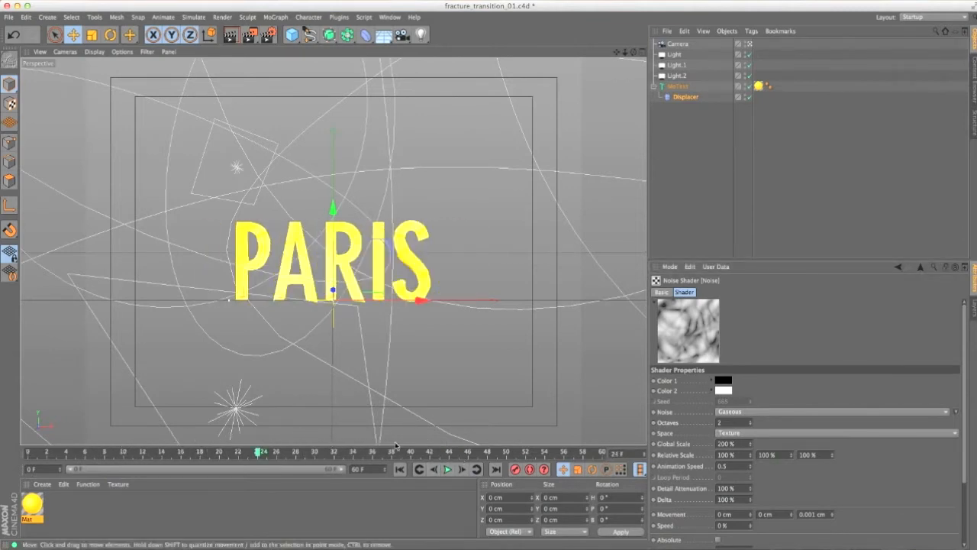
- Set the Displacer's height to 400 cm
left_click(685, 97)
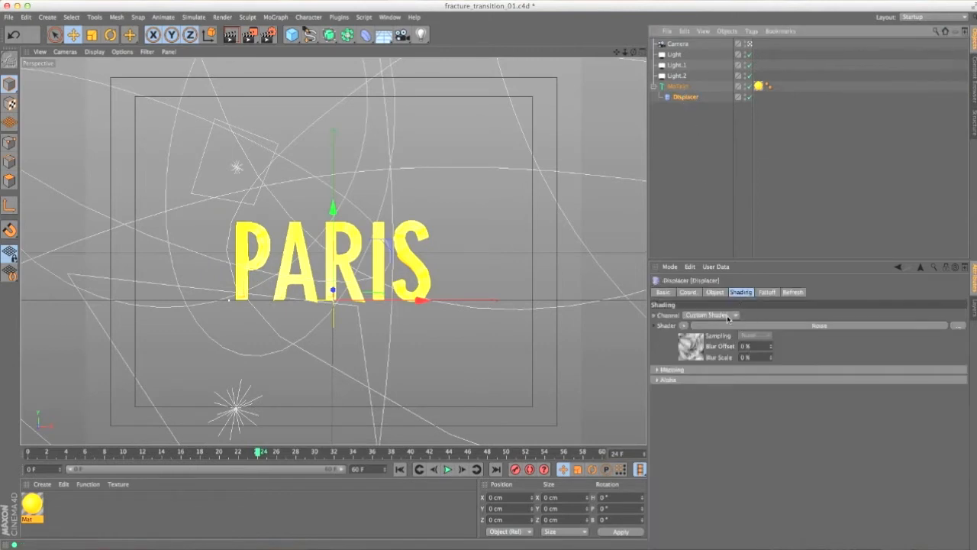
left_click(715, 292)
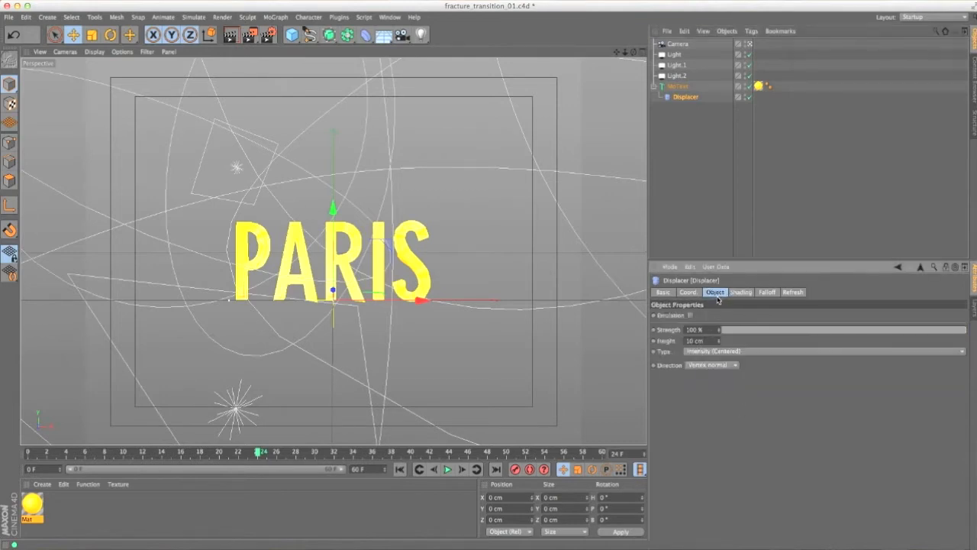
left_click(708, 341)
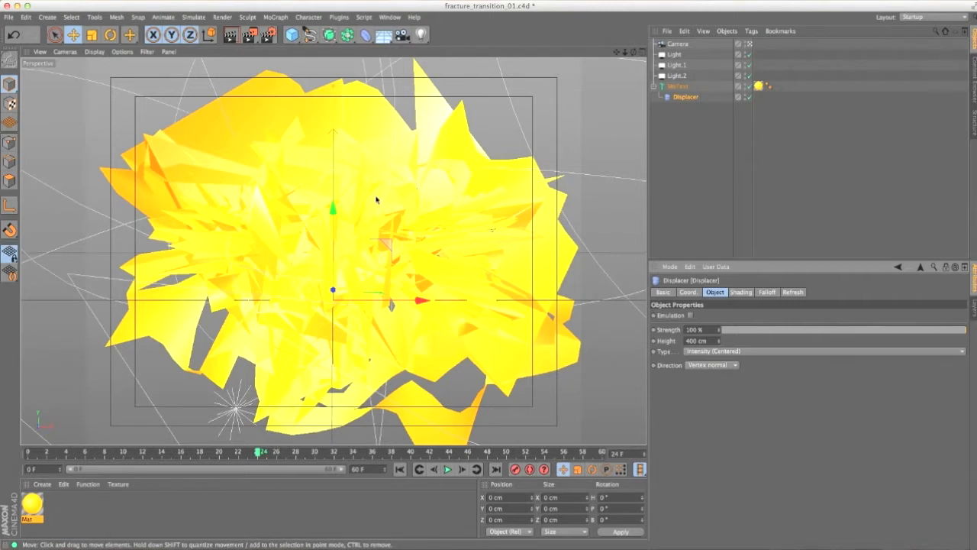
- Change the Displacer's displacement type to Intensity
left_click(694, 354)
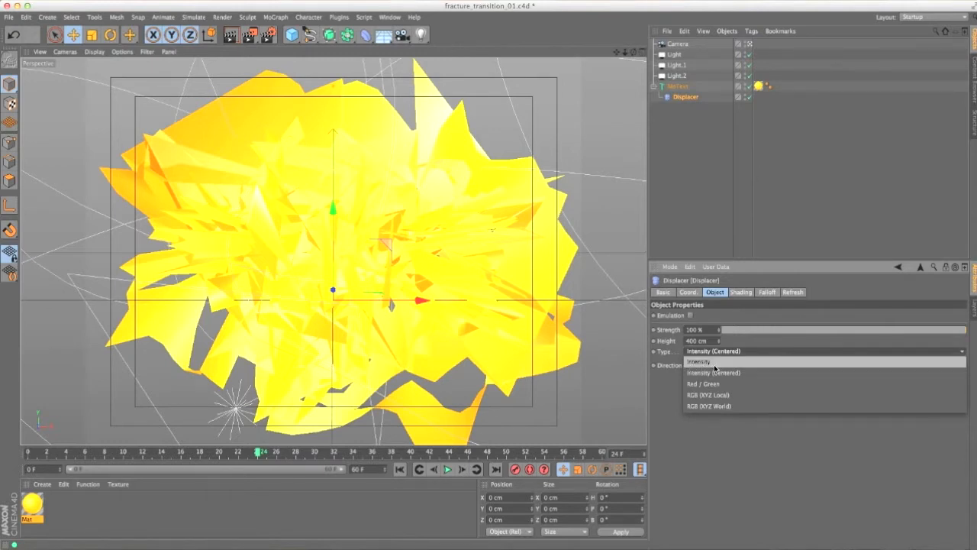
left_click(671, 358)
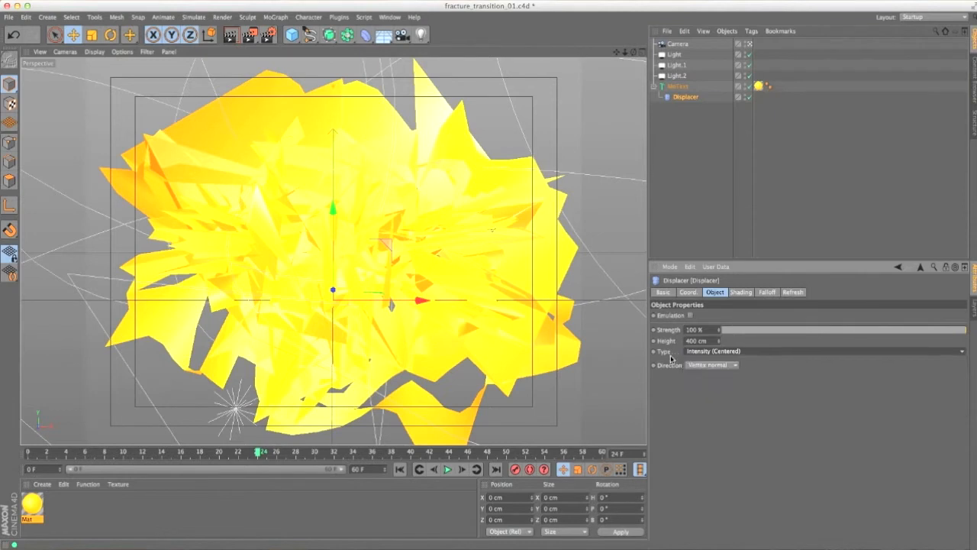
left_click(719, 354)
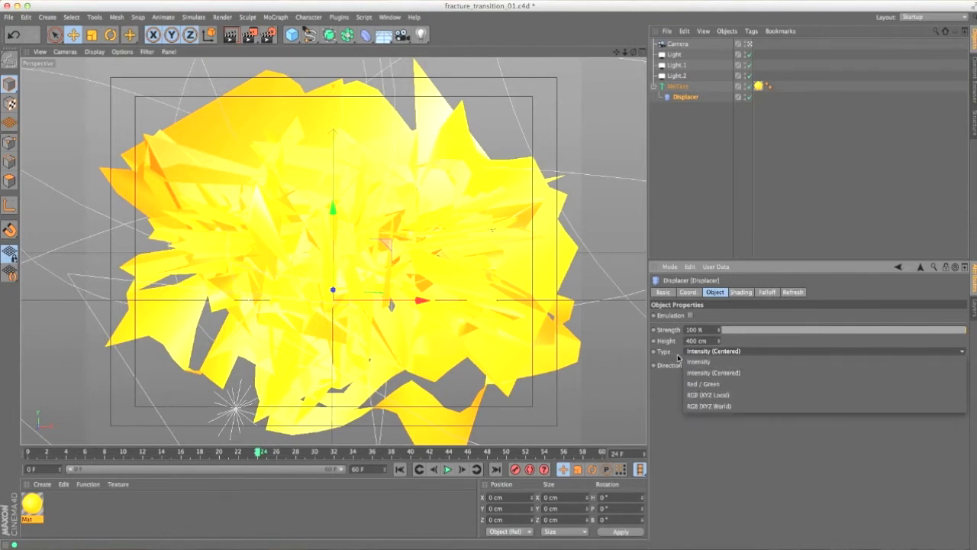
left_click(707, 365)
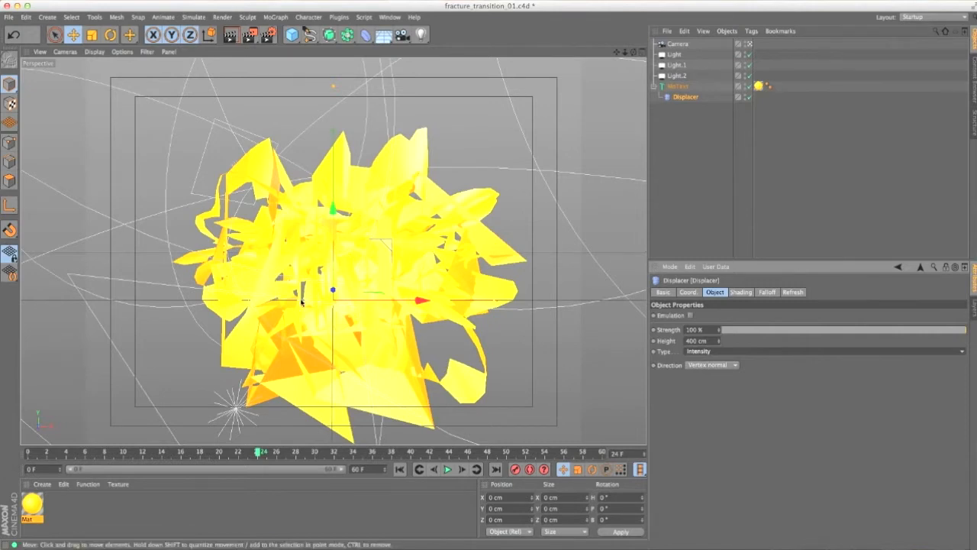
- Set the Displacer's direction to Spherical and switch to the four-view layout
left_click(696, 365)
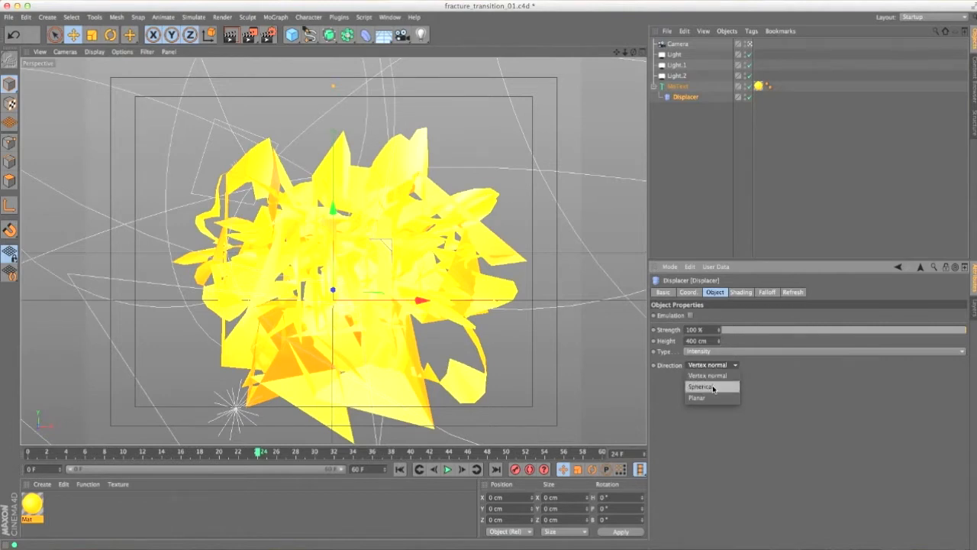
left_click(712, 387)
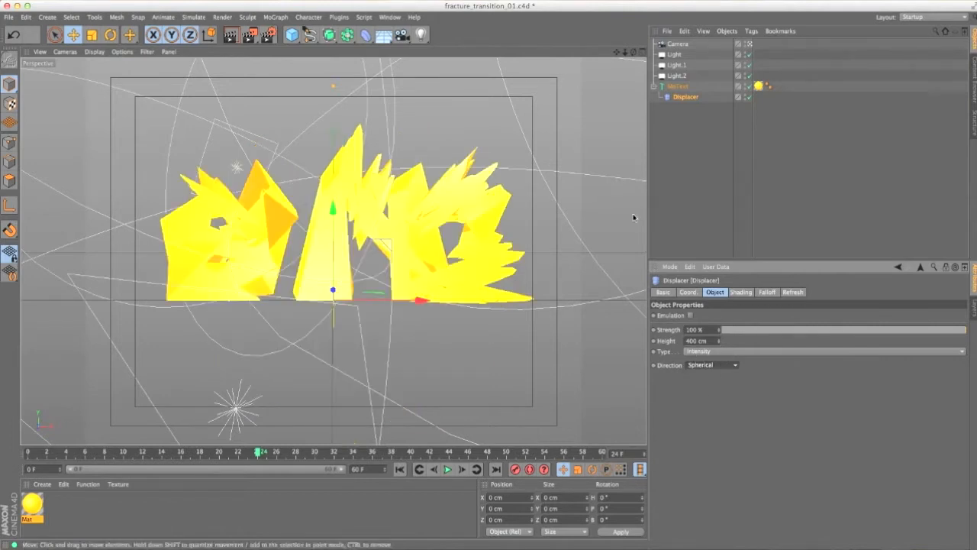
left_click(640, 52)
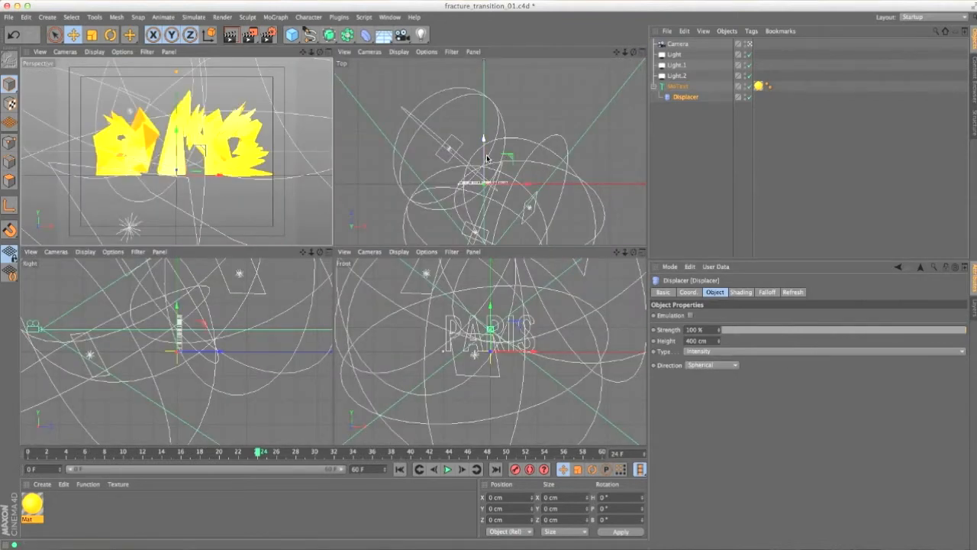
- Move the Displacer behind the text to about 130 cm in Z and raise it above the baseline
left_click_drag(484, 158, 482, 141)
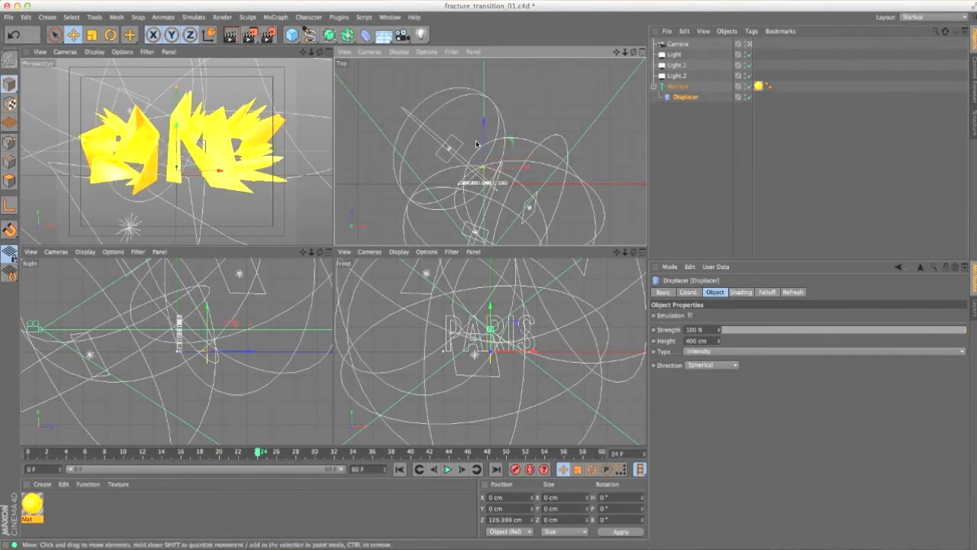
left_click_drag(195, 167, 157, 145)
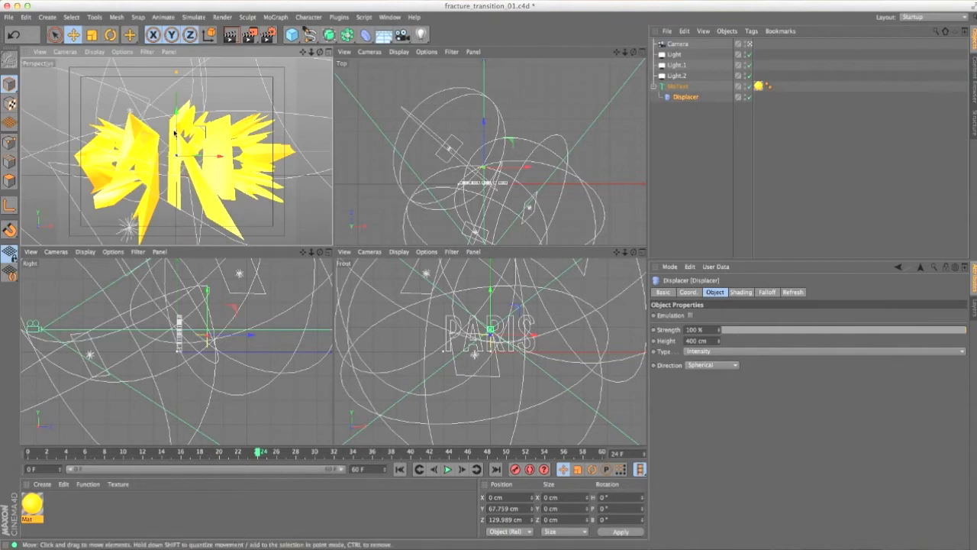
left_click_drag(176, 132, 176, 130)
- Set the Displacer's Y position to 100 cm
left_click(680, 85)
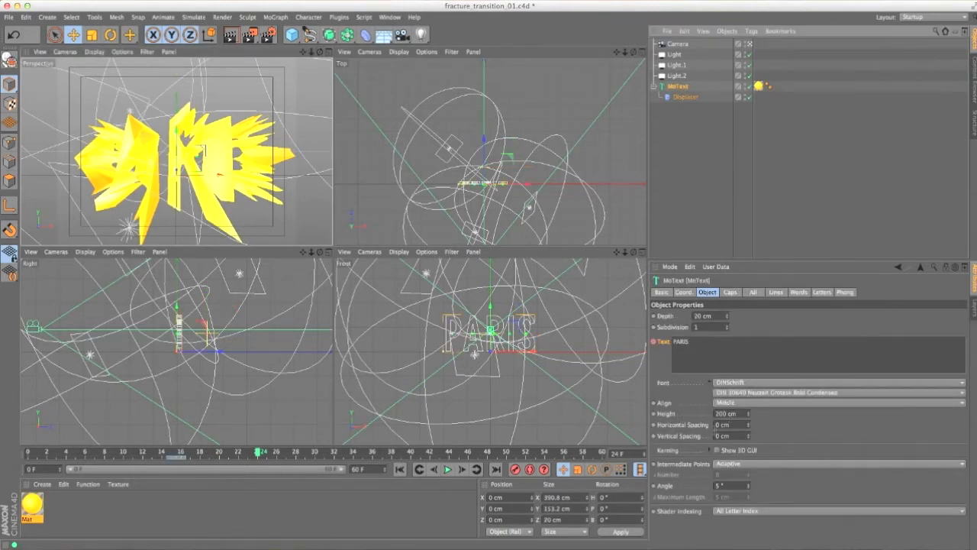
left_click(685, 97)
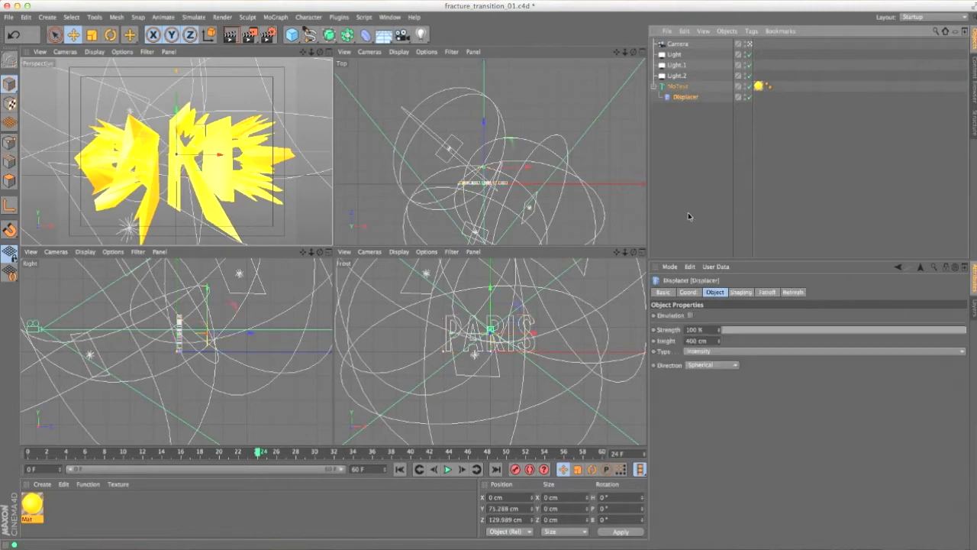
left_click(688, 291)
double_click(690, 337)
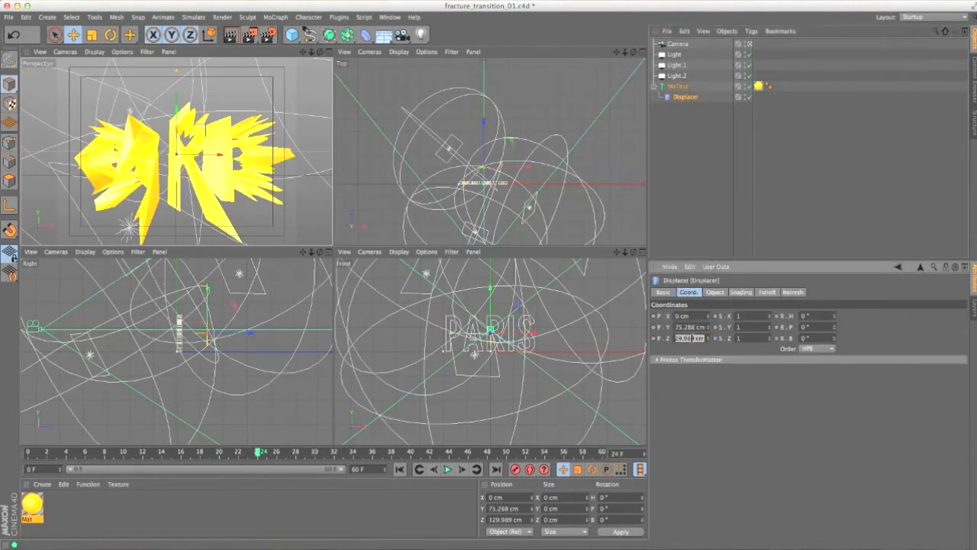
double_click(694, 327)
type("100")
key("Return")
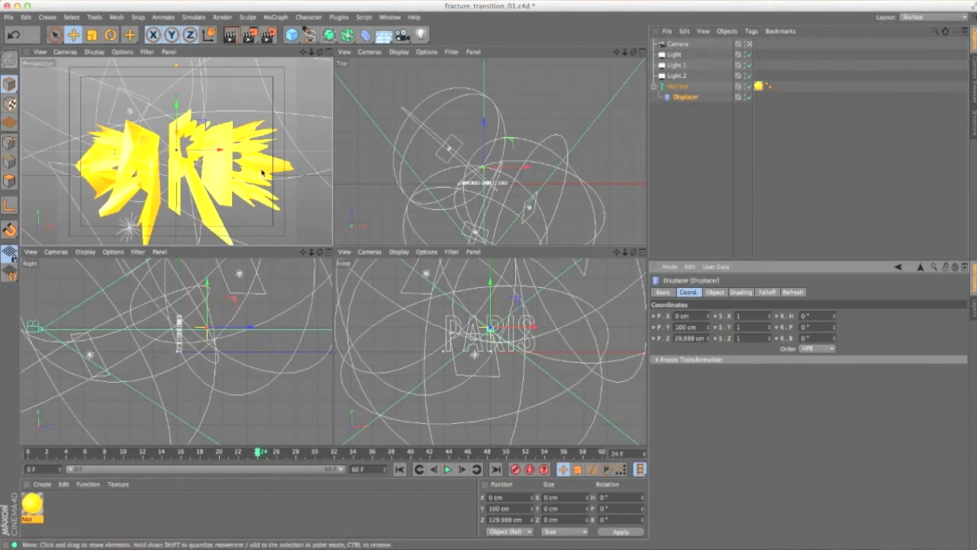
- Try moving the Displacer freely in the perspective view to compare the distortion, and undo the move
left_click(678, 87)
left_click(683, 97)
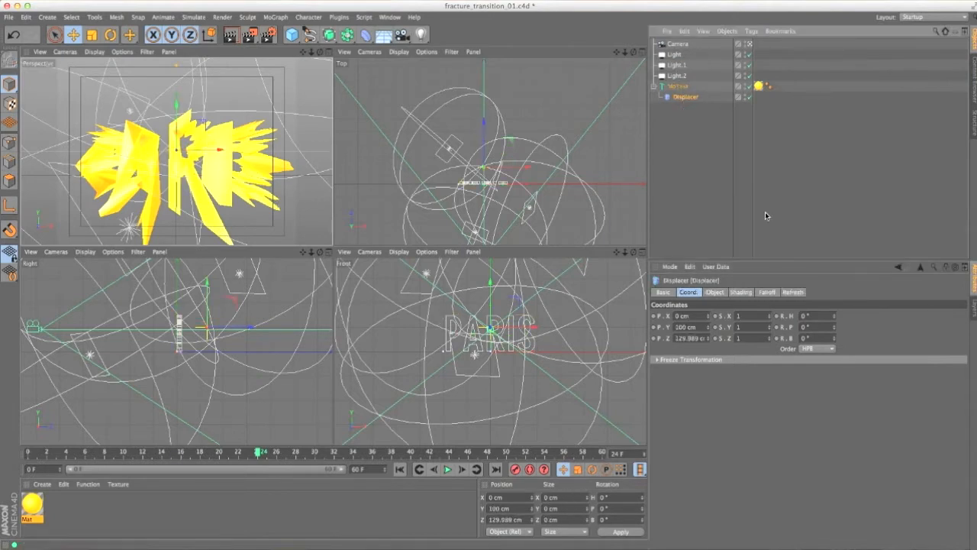
left_click(715, 292)
mouse_move(210, 219)
left_mouse_down()
mouse_move(203, 197)
mouse_move(232, 219)
mouse_move(201, 229)
mouse_move(242, 232)
mouse_move(233, 221)
mouse_move(245, 218)
mouse_move(229, 226)
mouse_move(238, 230)
mouse_move(229, 216)
mouse_move(137, 224)
mouse_move(229, 217)
left_mouse_up()
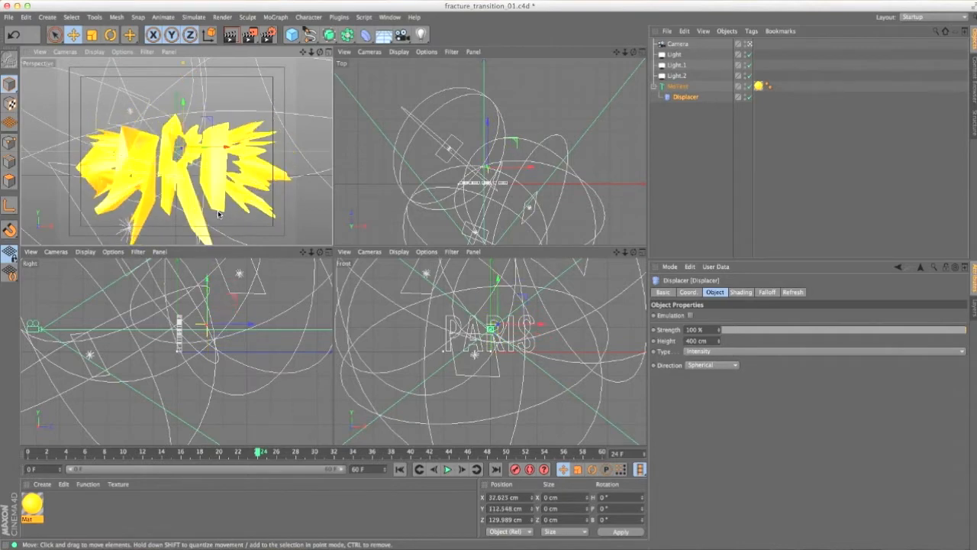
key("super+z")
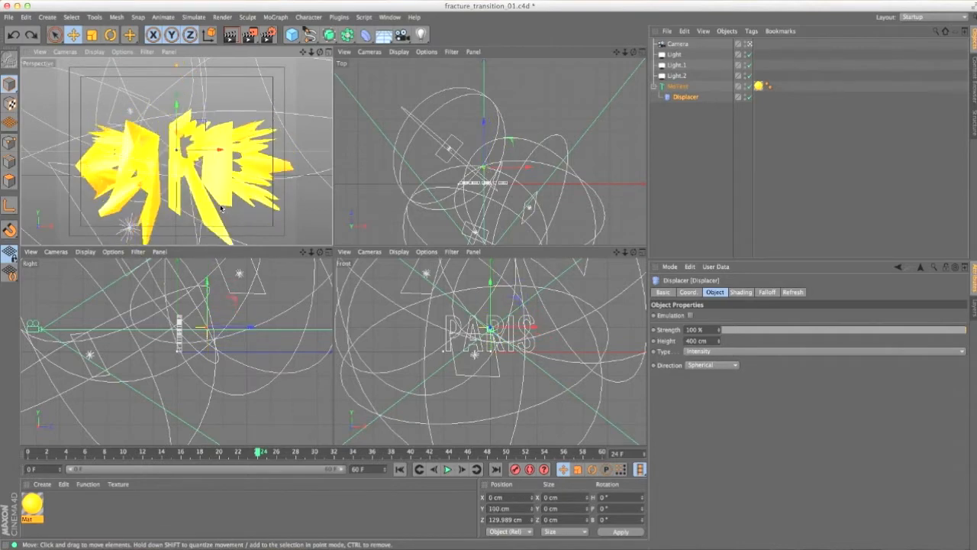
- Set the Displacer's falloff shape to Sphere
left_click(682, 99)
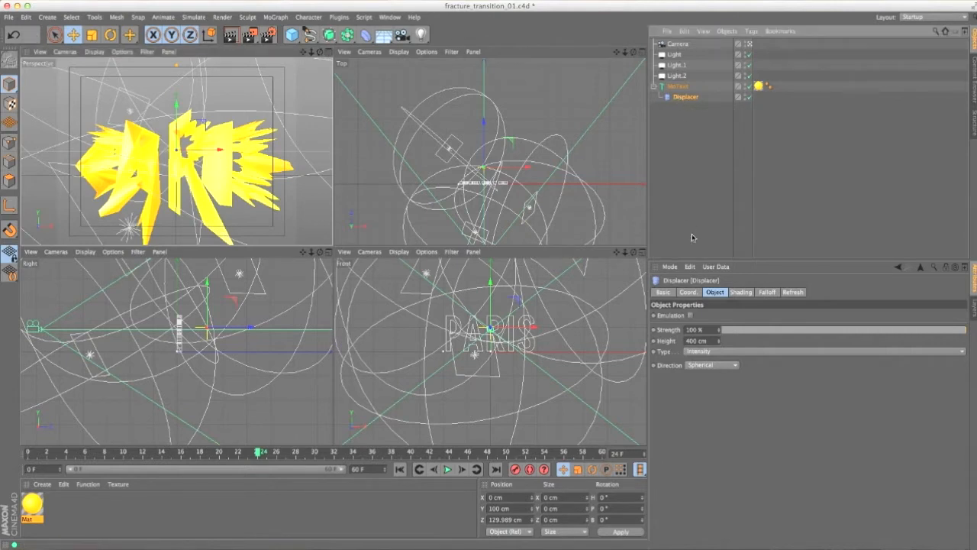
left_click(766, 291)
left_click(696, 316)
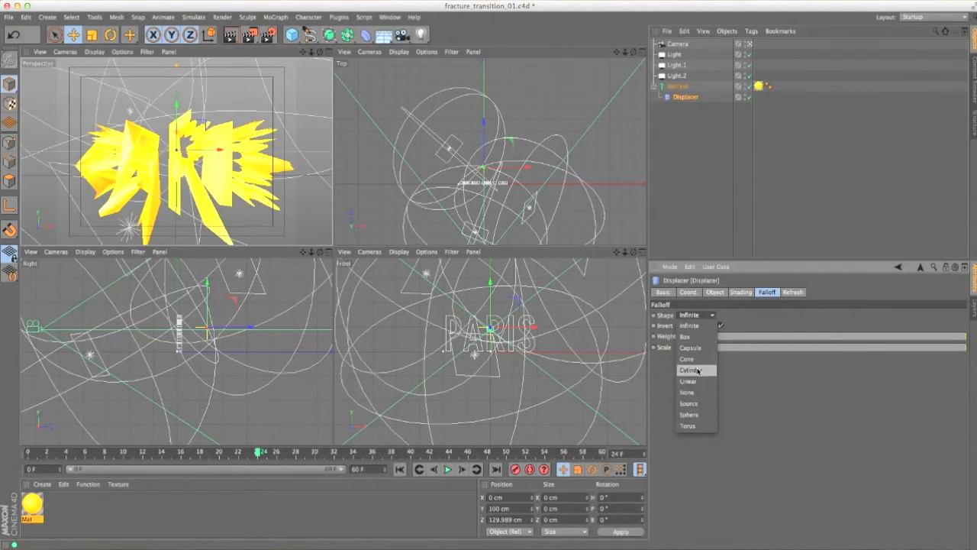
left_click(492, 177)
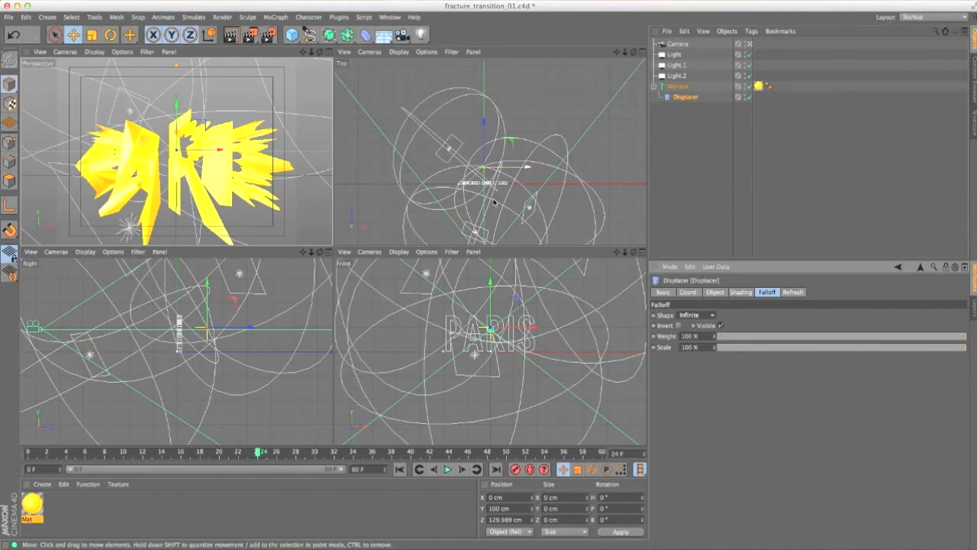
left_click(695, 315)
left_click(691, 414)
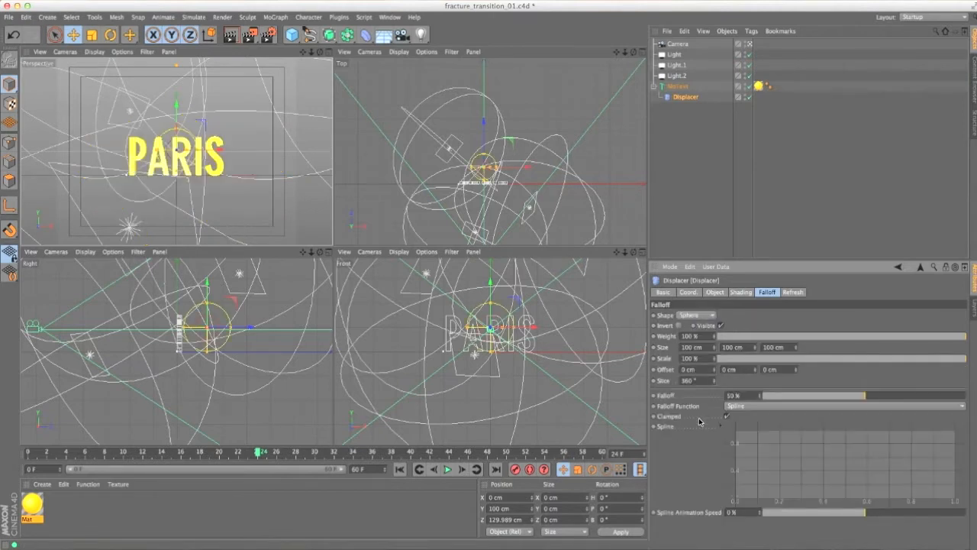
- Set the spherical falloff's scale to 500%
double_click(703, 358)
type("500")
key("Return")
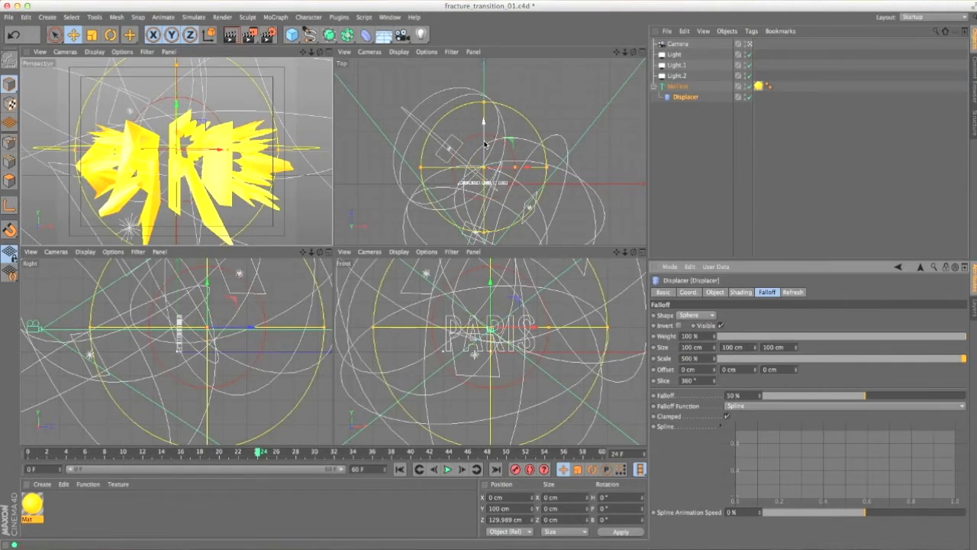
- Test the Displacer at different Z positions, leaving it at about 556.5 cm so its falloff clears the text
mouse_move(484, 142)
left_mouse_down()
mouse_move(484, 98)
mouse_move(490, 153)
left_mouse_up()
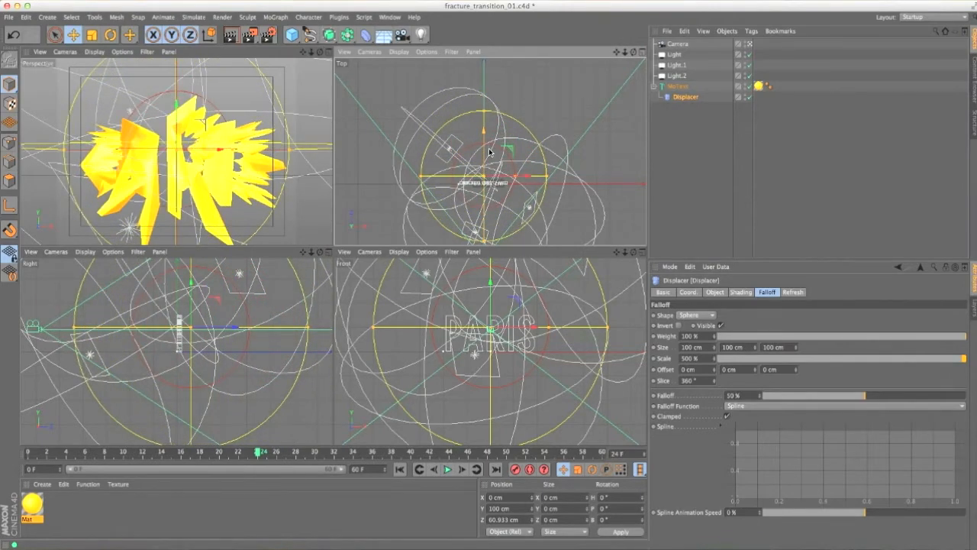
mouse_move(491, 153)
left_mouse_down()
mouse_move(485, 88)
mouse_move(494, 151)
left_mouse_up()
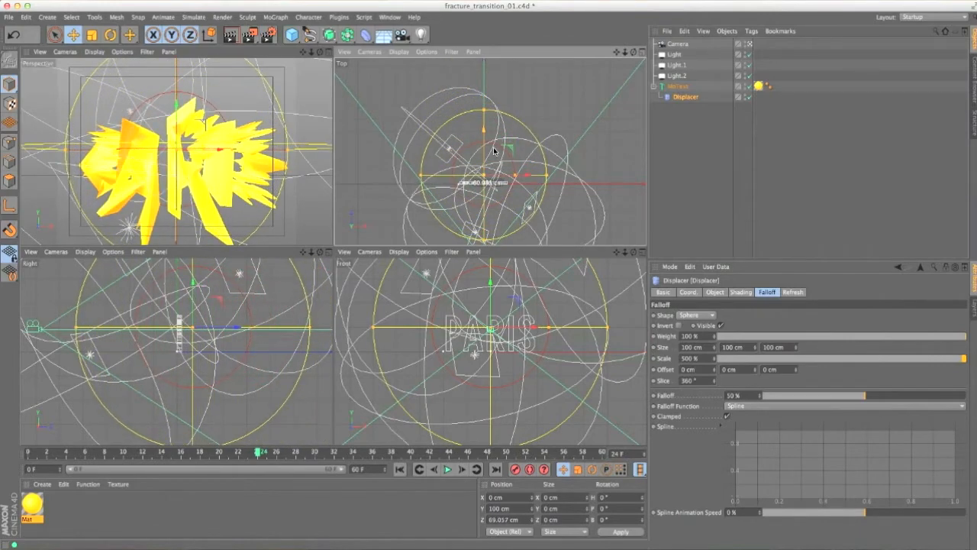
left_click_drag(494, 151, 490, 86)
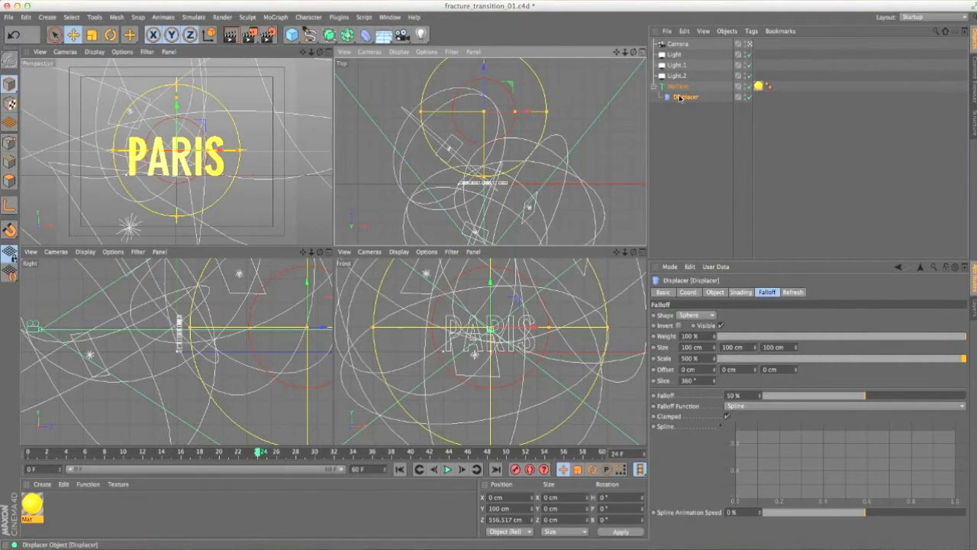
- Keyframe the Displacer's Z position at frame 5
left_click_drag(258, 452, 76, 460)
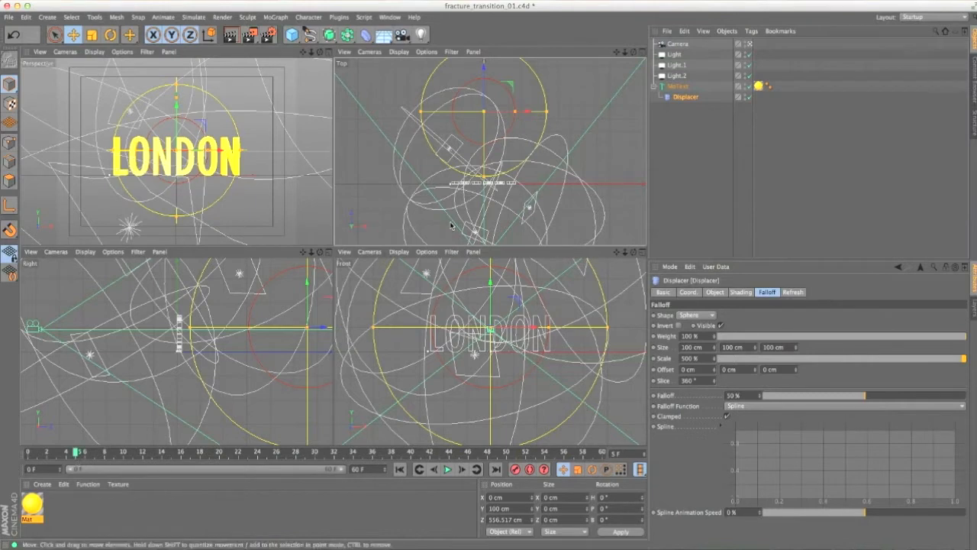
left_click(700, 294)
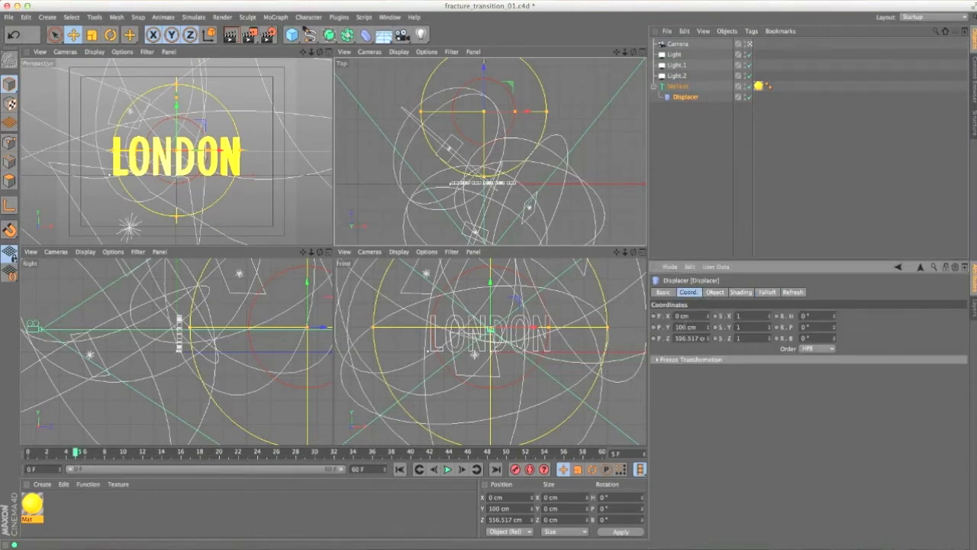
left_click(655, 339)
- Go to frame 15 and open the Timeline, resized wider and placed low so the viewports stay visible
left_click_drag(91, 453, 168, 452)
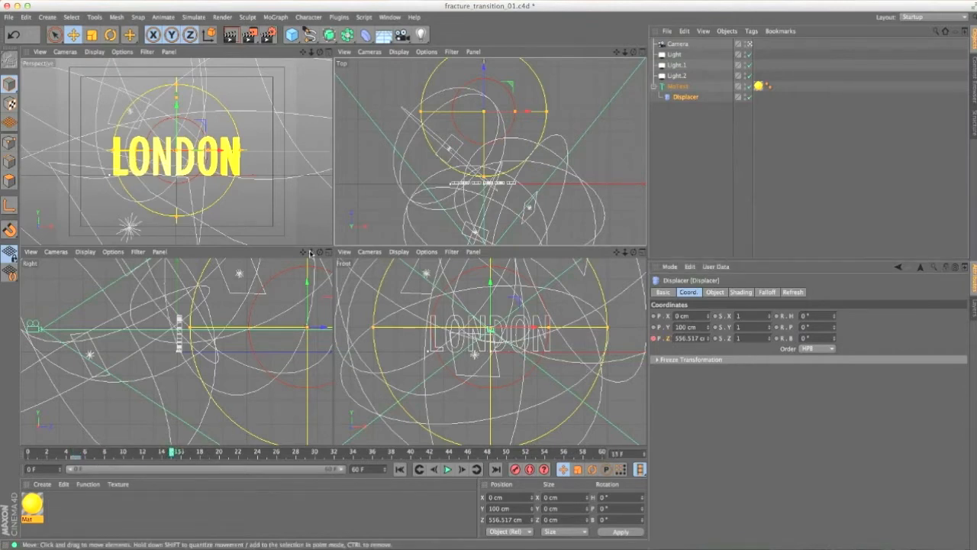
left_click_drag(174, 452, 175, 453)
left_click(389, 17)
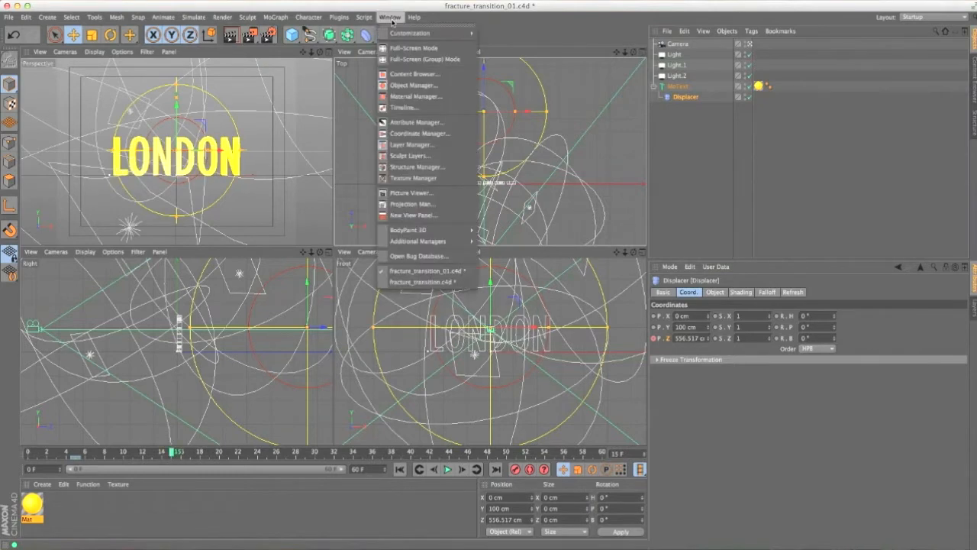
left_click(409, 108)
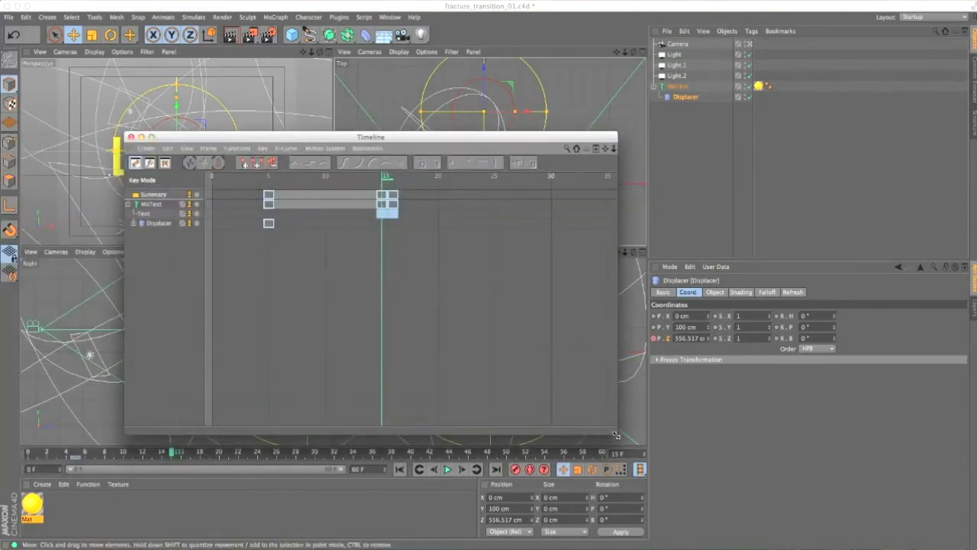
left_click_drag(616, 435, 878, 344)
left_click_drag(497, 139, 541, 402)
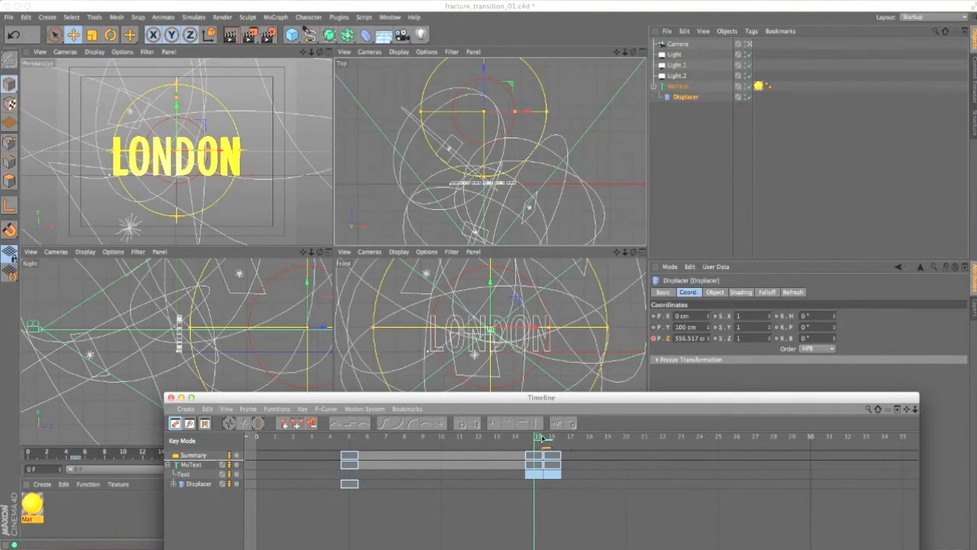
- Move the Displacer forward to about 57 cm in Z and keyframe its Z position at frame 15
left_click(685, 98)
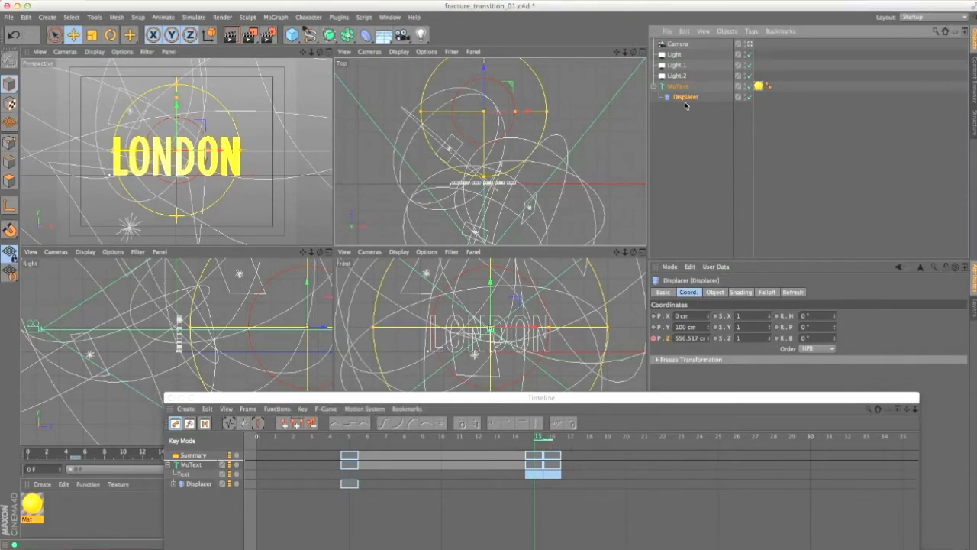
left_click_drag(483, 81, 464, 203)
left_click_drag(480, 158, 481, 158)
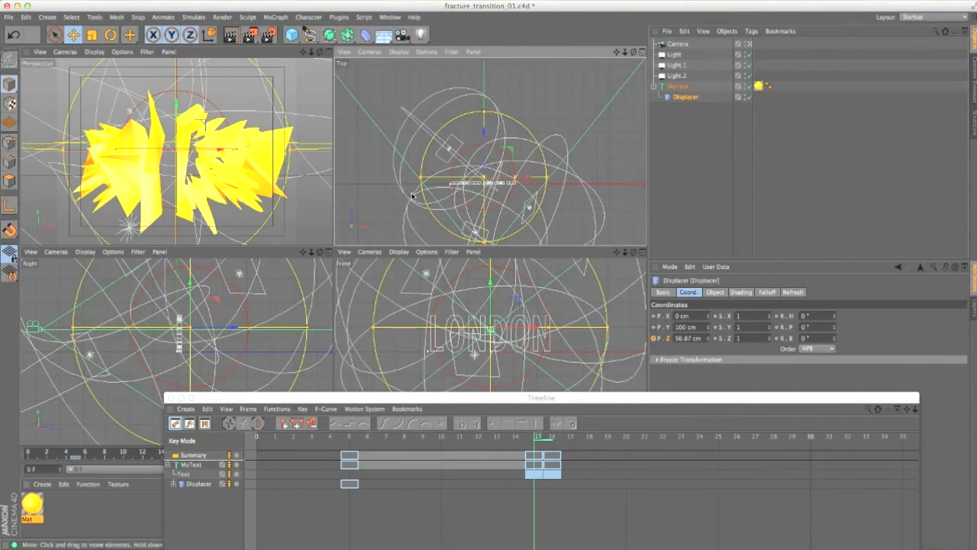
left_click(653, 338)
- At frame 30, move the Displacer back to about 556.5 cm in Z and keyframe its Z position
left_click_drag(541, 439, 811, 448)
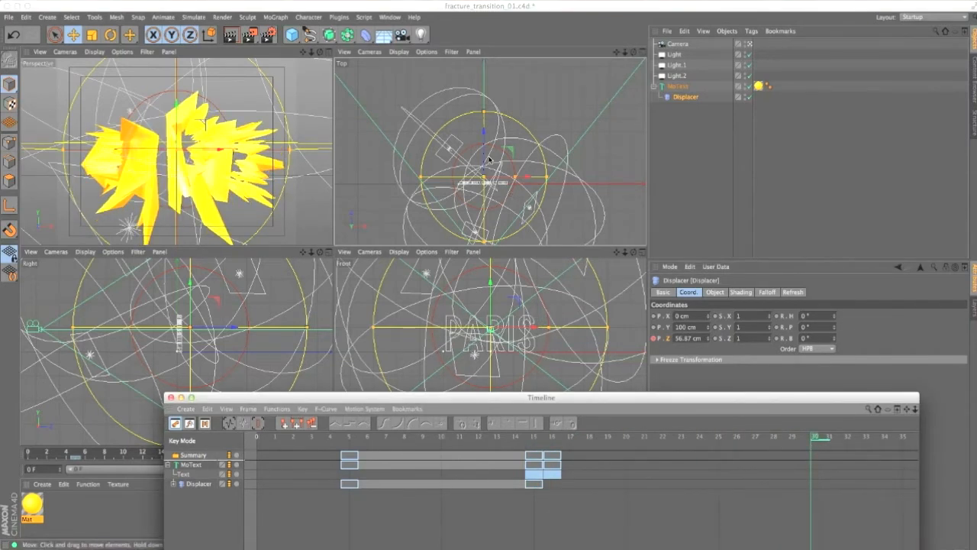
left_click_drag(487, 157, 490, 92)
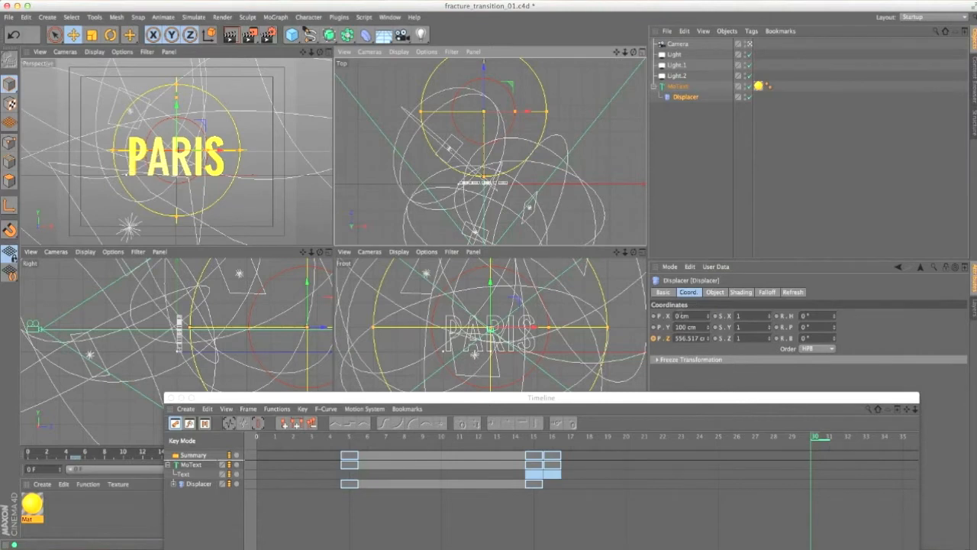
left_click(654, 338)
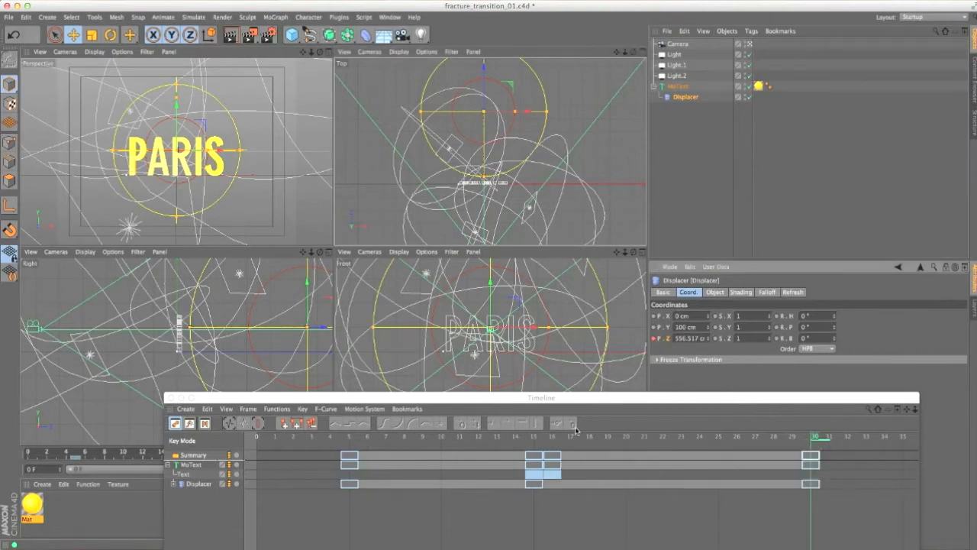
- Play back the transition with the Timeline out of the way, stop at frame 16 and bring the Timeline back
left_click_drag(554, 406, 543, 547)
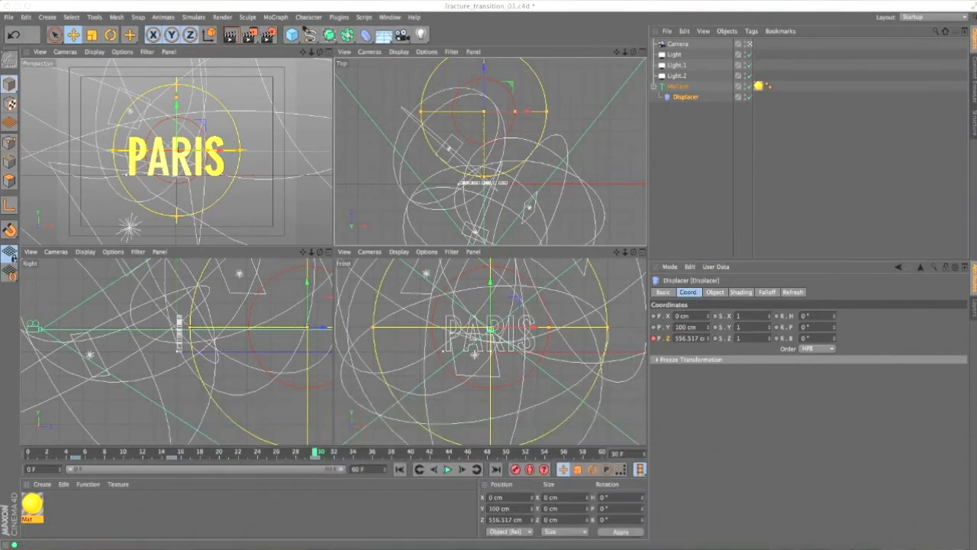
left_click(449, 470)
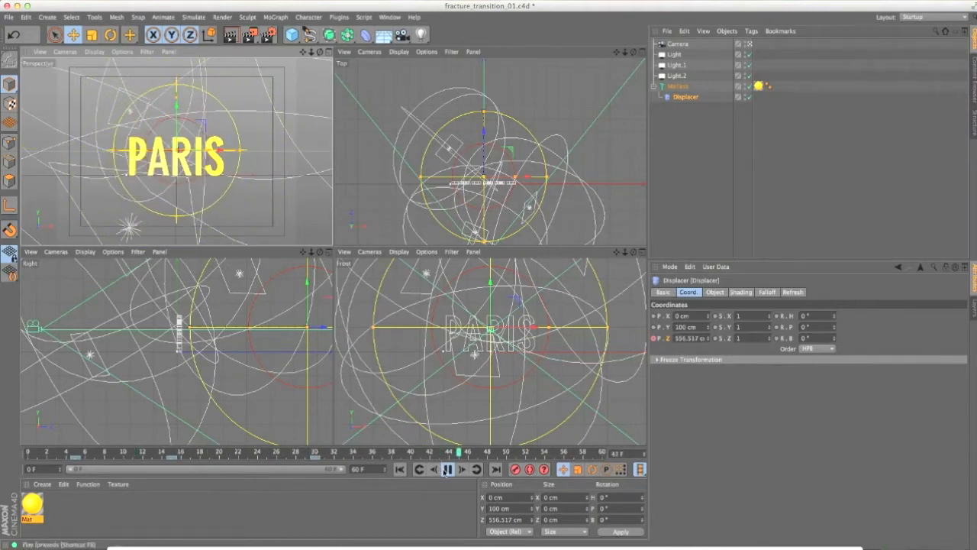
mouse_move(170, 456)
left_mouse_down()
mouse_move(135, 455)
mouse_move(181, 456)
left_mouse_up()
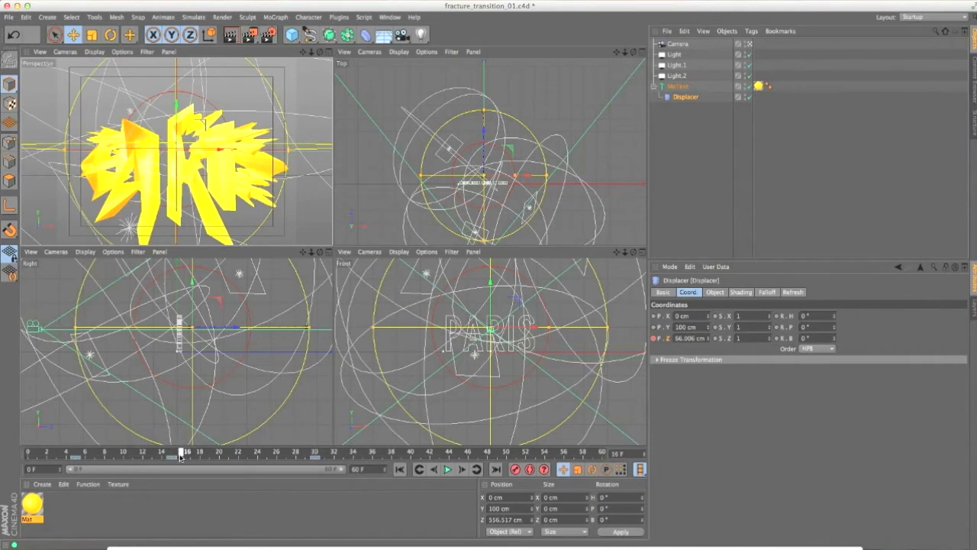
key("shift+F3")
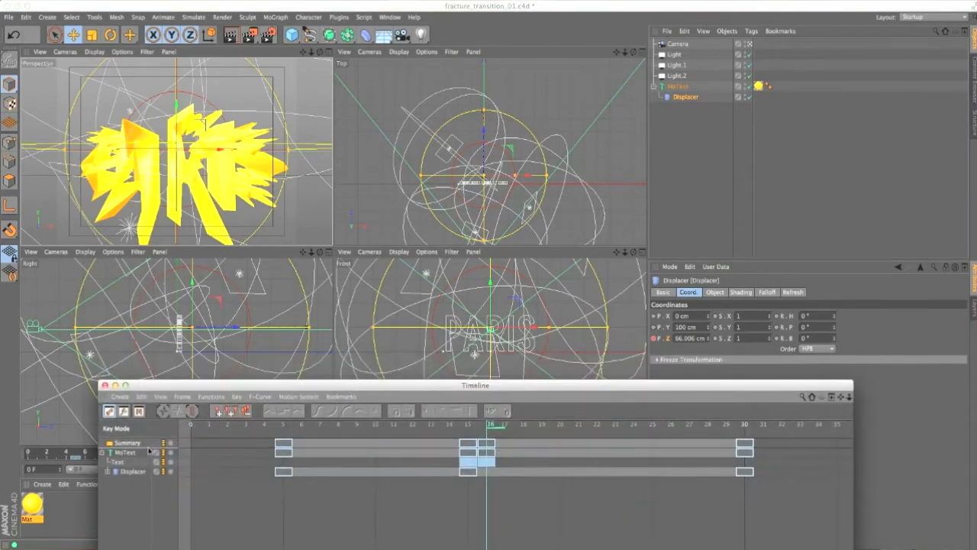
- Scrub through the transition to frame 30 with the Timeline lowered out of the way, and raise the Timeline back up
left_click(469, 464)
left_click_drag(325, 385, 306, 478)
left_click(184, 453)
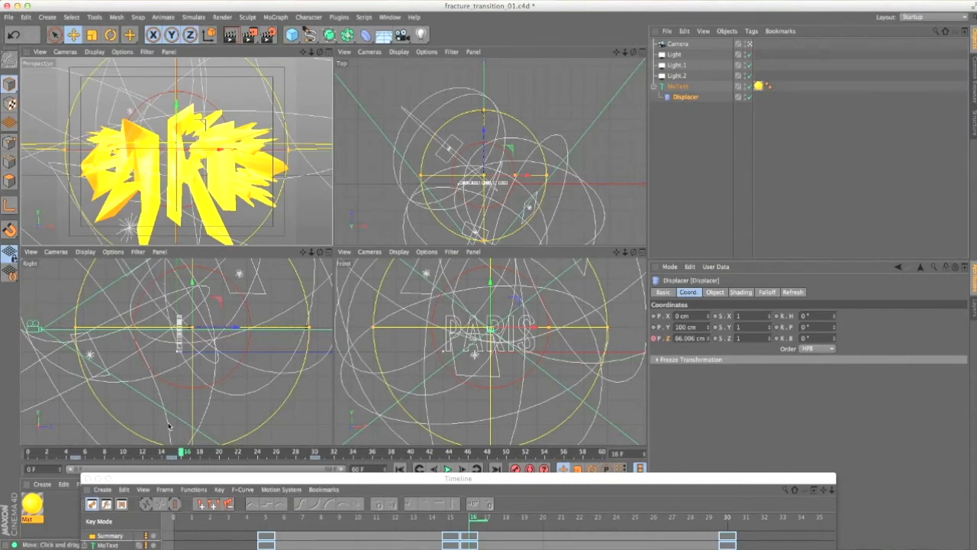
left_click(190, 451)
left_click_drag(190, 452, 315, 457)
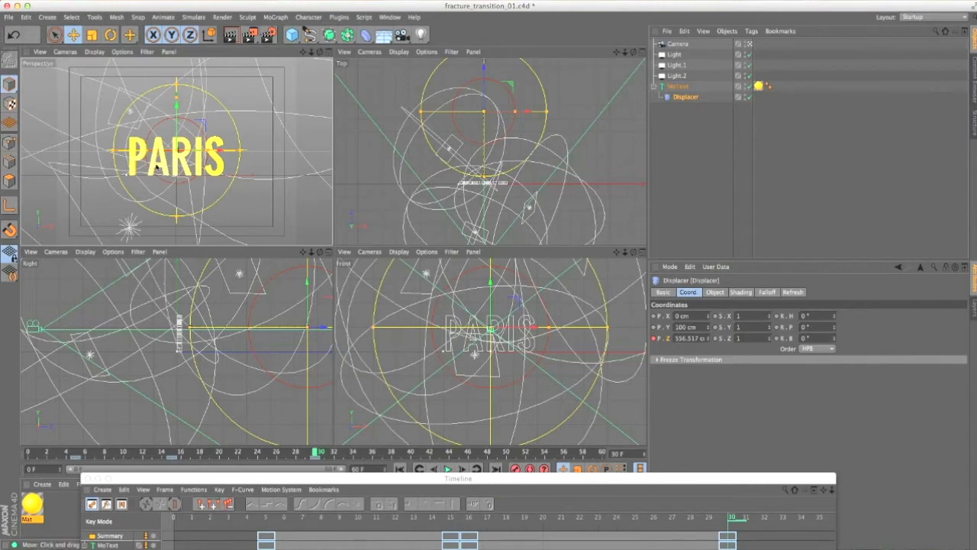
left_click_drag(265, 520, 489, 517)
left_click_drag(395, 484, 395, 350)
- Expand the Displacer's Position Z track in the Timeline and adjust the curve tangent of its frame 5 key
left_click(91, 431)
left_click(96, 441)
left_click(101, 449)
left_click(276, 467)
left_click(275, 461)
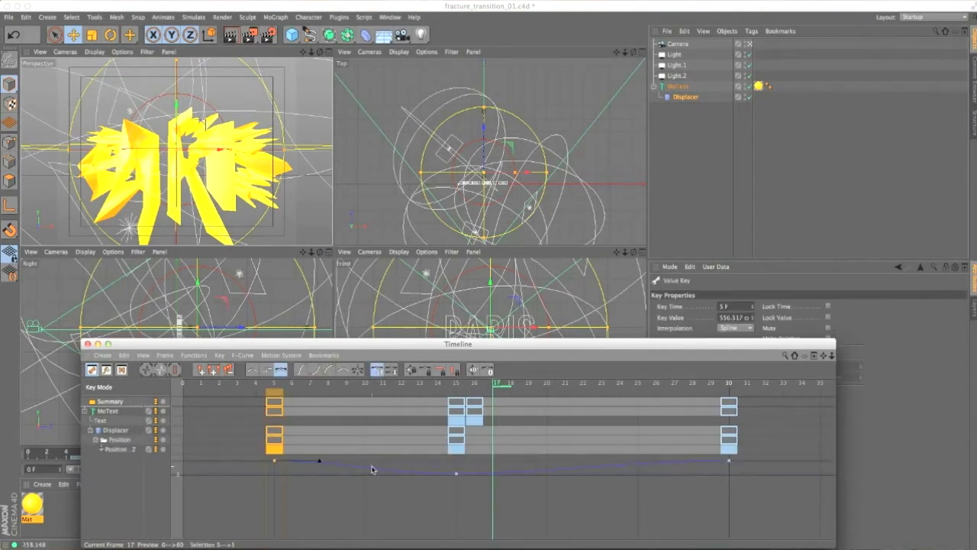
left_click_drag(321, 464, 326, 465)
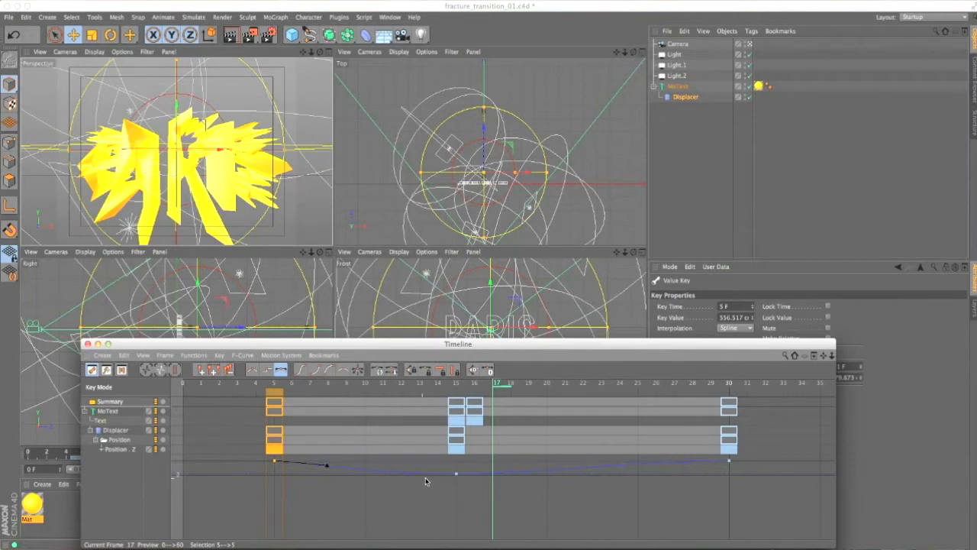
- Reshape the Displacer's Position Z curve by adjusting the tangents of the keys at frames 15, 30 and 5
left_click(456, 474)
left_click_drag(514, 480, 487, 473)
left_click(729, 461)
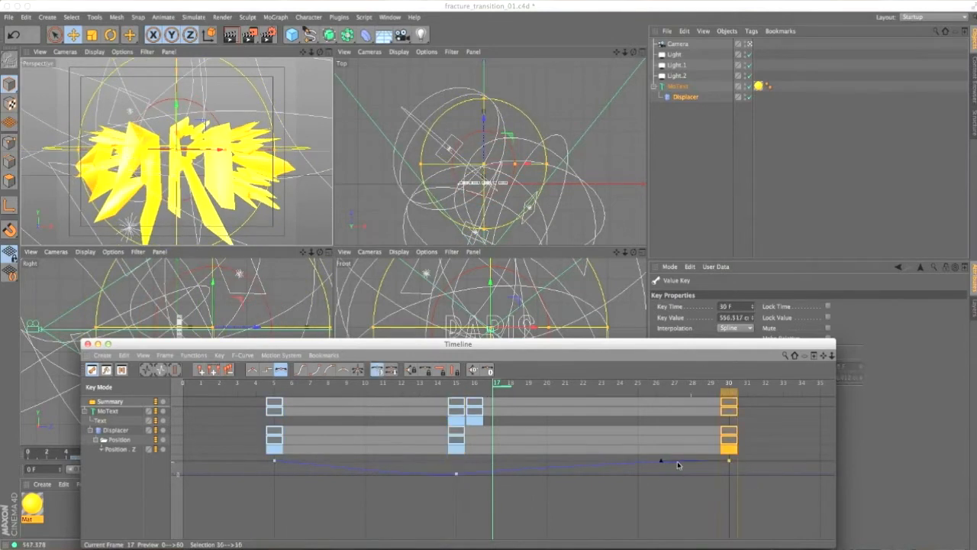
left_click_drag(665, 464, 620, 467)
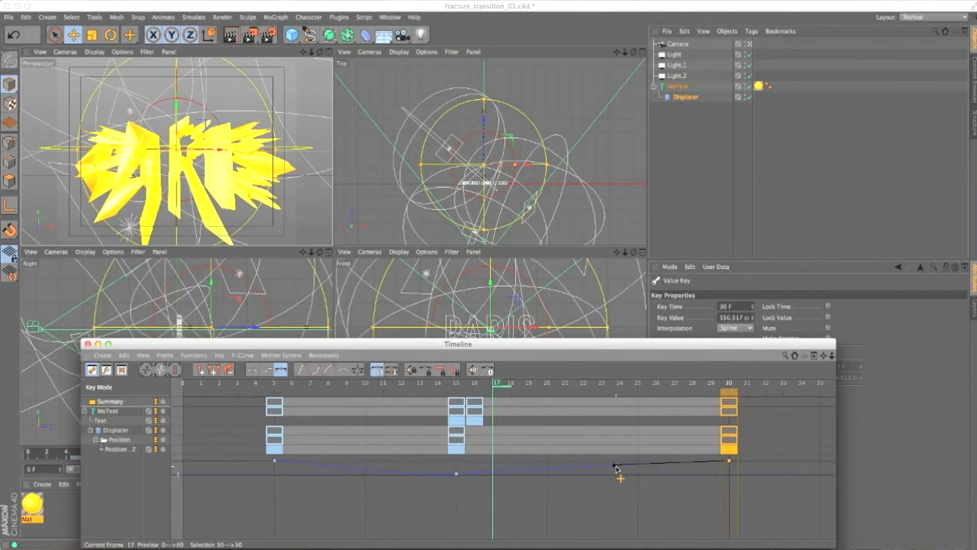
left_click(274, 461)
left_click_drag(321, 465, 347, 469)
- Move the Displacer's middle Position Z key to frame 16 and scrub back through the distortion to check it
left_click(461, 477)
left_click(456, 474)
left_click_drag(482, 474, 472, 472)
mouse_move(417, 384)
left_mouse_down()
mouse_move(455, 384)
mouse_move(452, 406)
mouse_move(469, 400)
mouse_move(459, 384)
left_mouse_up()
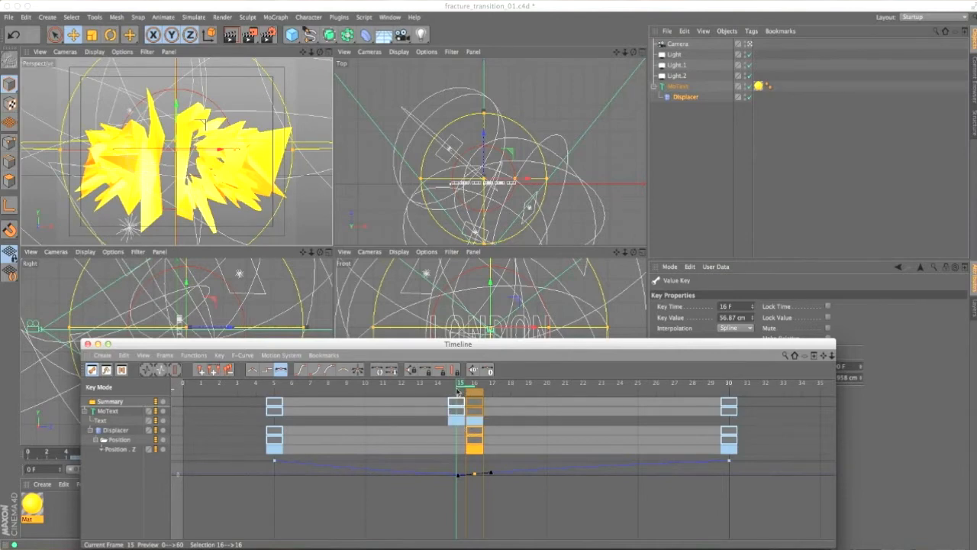
left_click_drag(466, 387, 330, 384)
- Limit the animation to 30 frames and play it from the start with the Timeline lowered, stopping at frame 16
left_click_drag(281, 349, 276, 524)
left_click(399, 469)
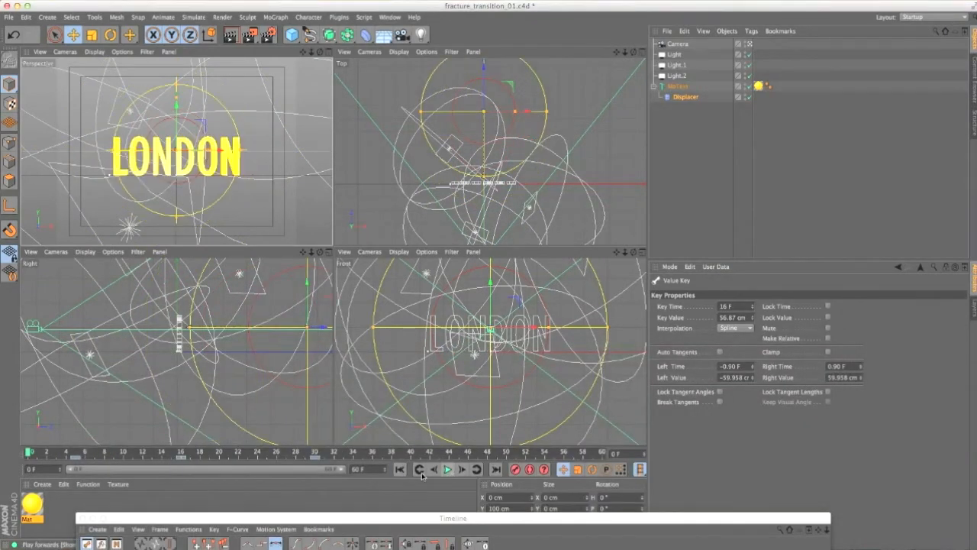
key("Return")
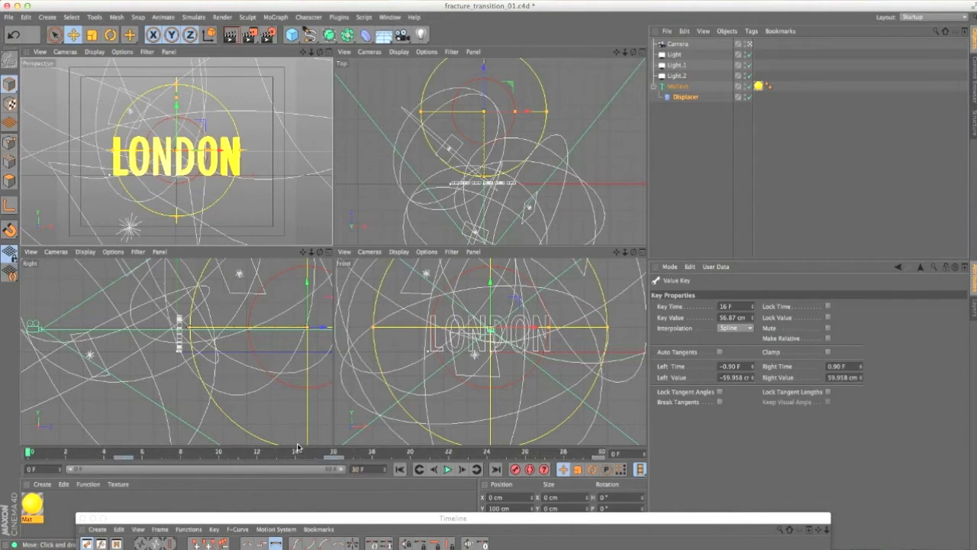
left_click(451, 469)
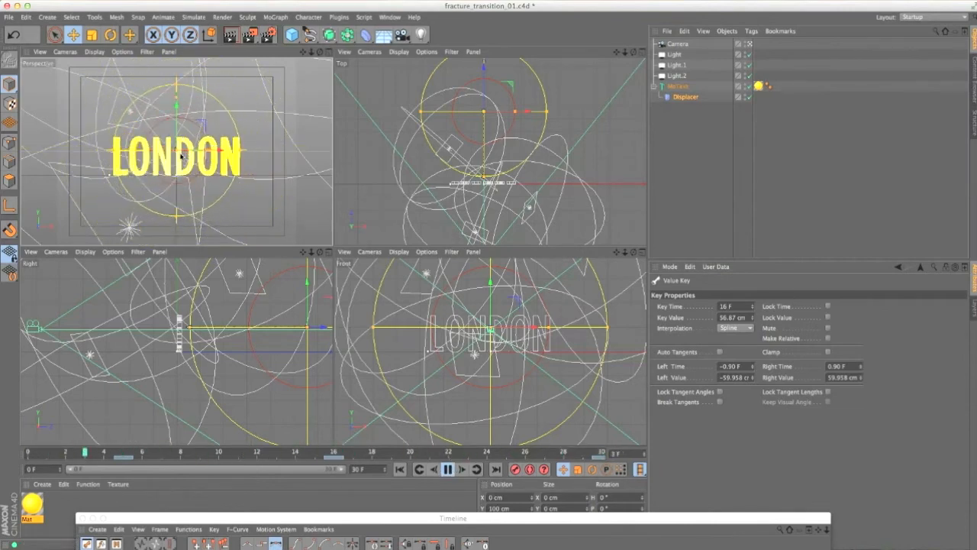
left_click(448, 468)
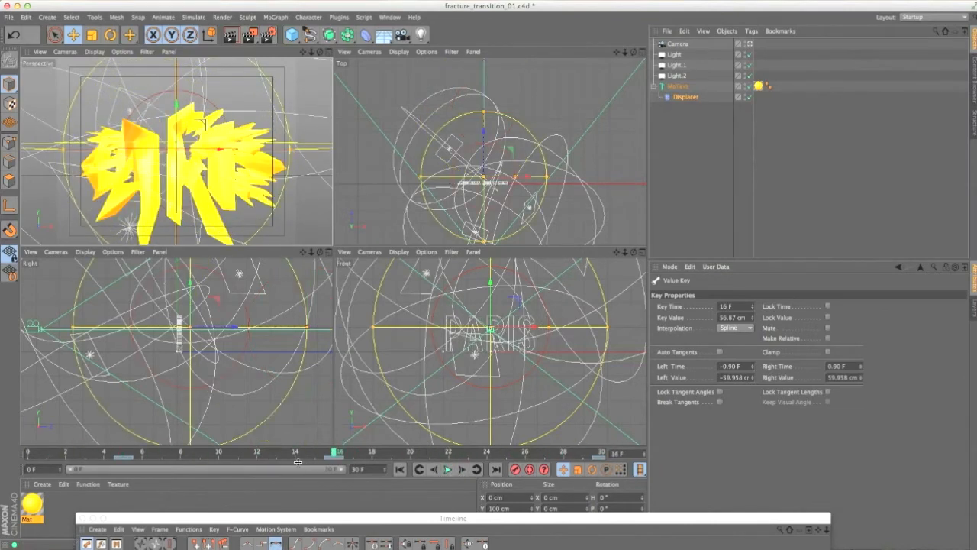
left_click_drag(337, 521, 386, 529)
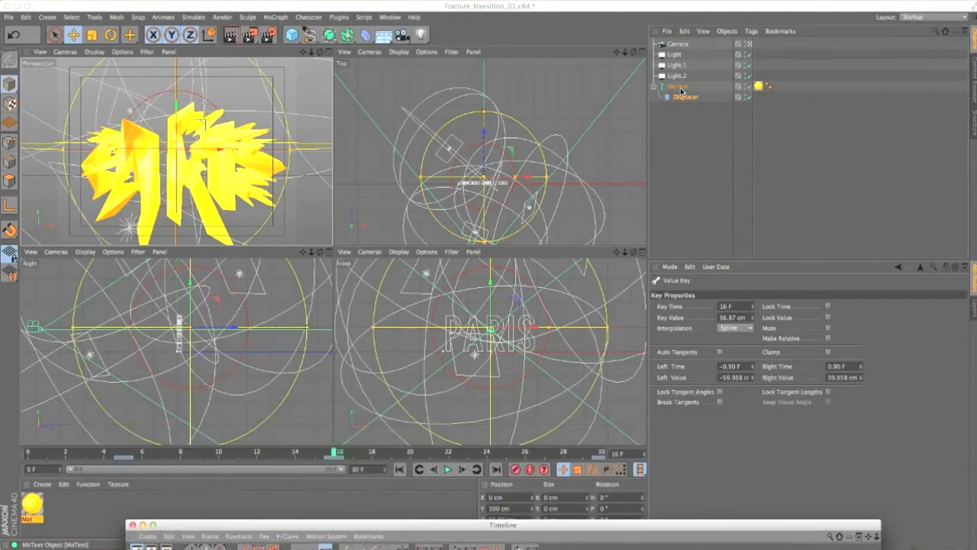
- Add a Connect object and make the MoText, with its Displacer, a child of it
left_click(680, 87)
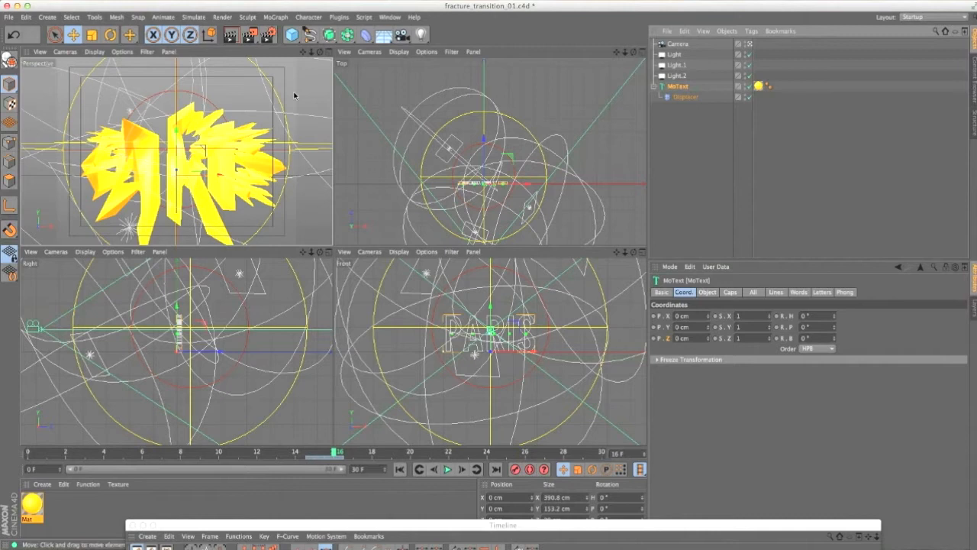
left_click(275, 18)
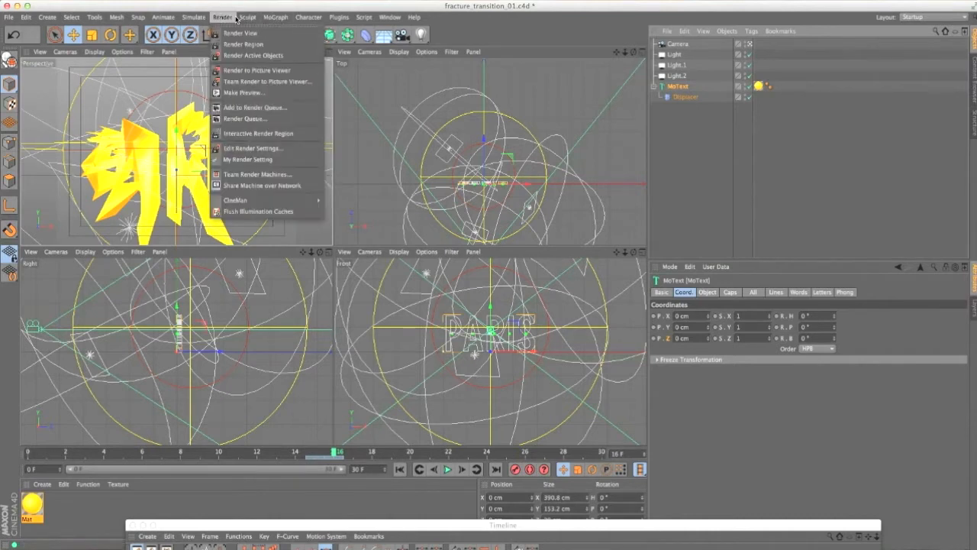
left_click(563, 106)
left_click(348, 35)
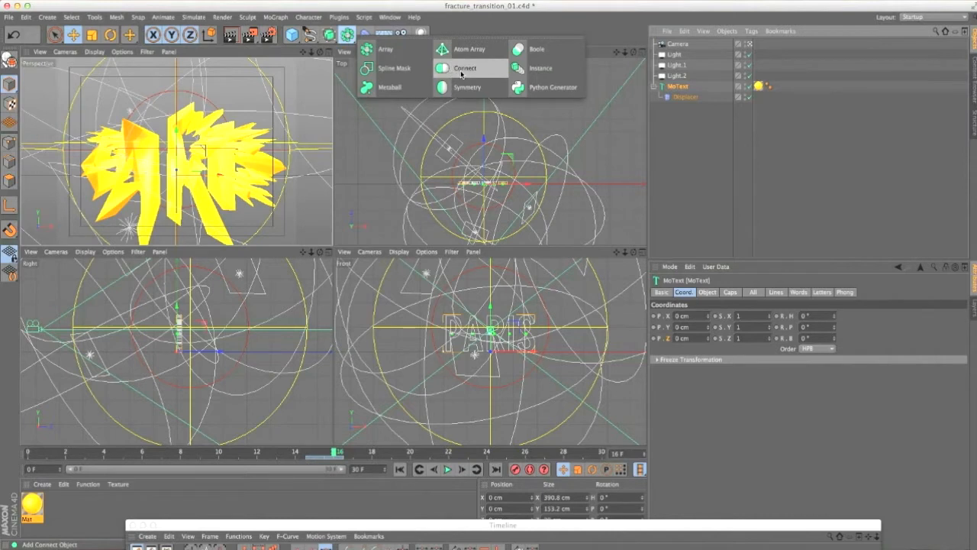
left_click(466, 68)
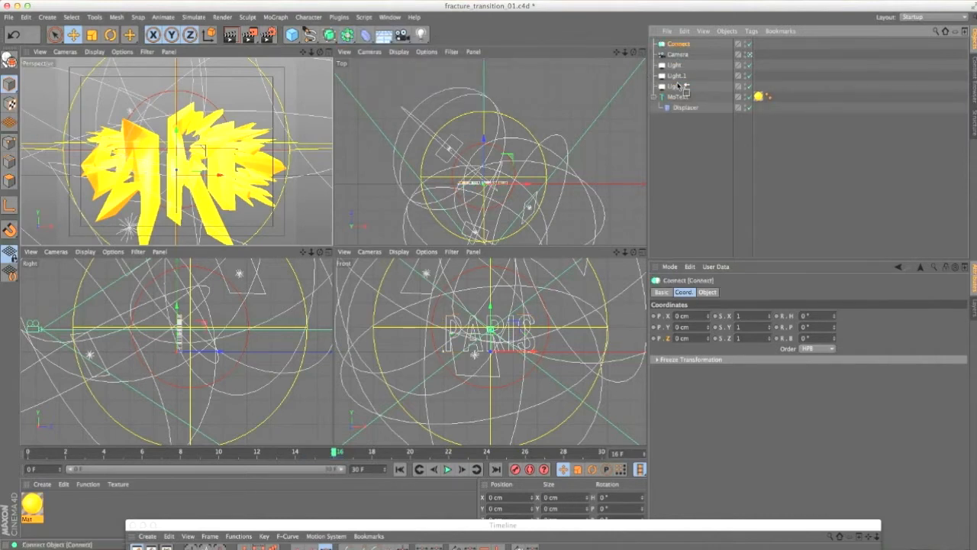
left_click_drag(676, 93, 679, 86)
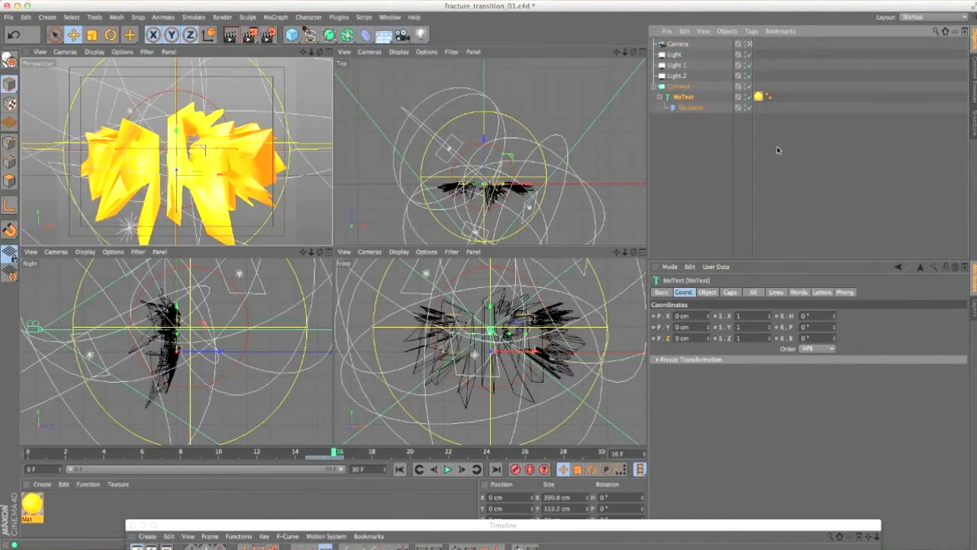
- Set the Connect object's Phong Mode to Manual and raise its weld Tolerance to 48 cm
left_click(678, 87)
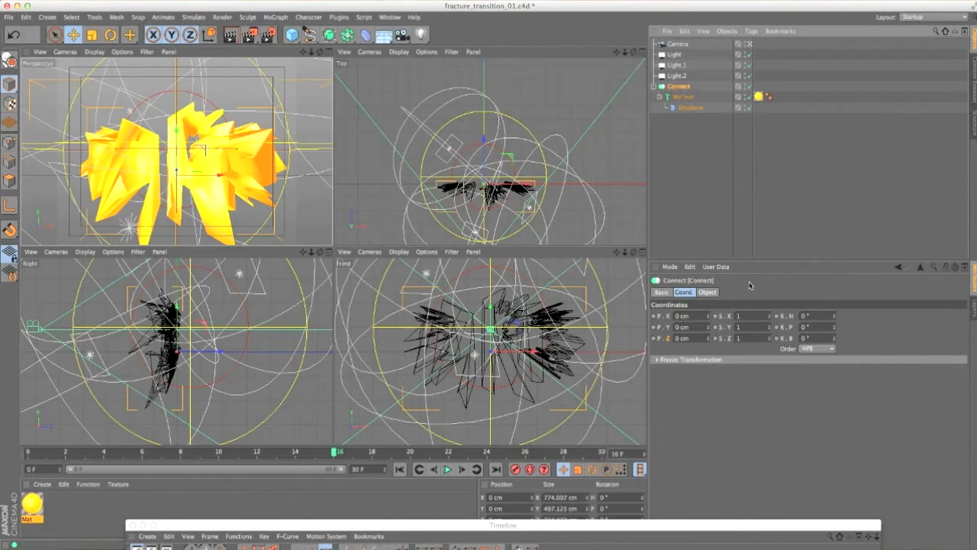
left_click(708, 291)
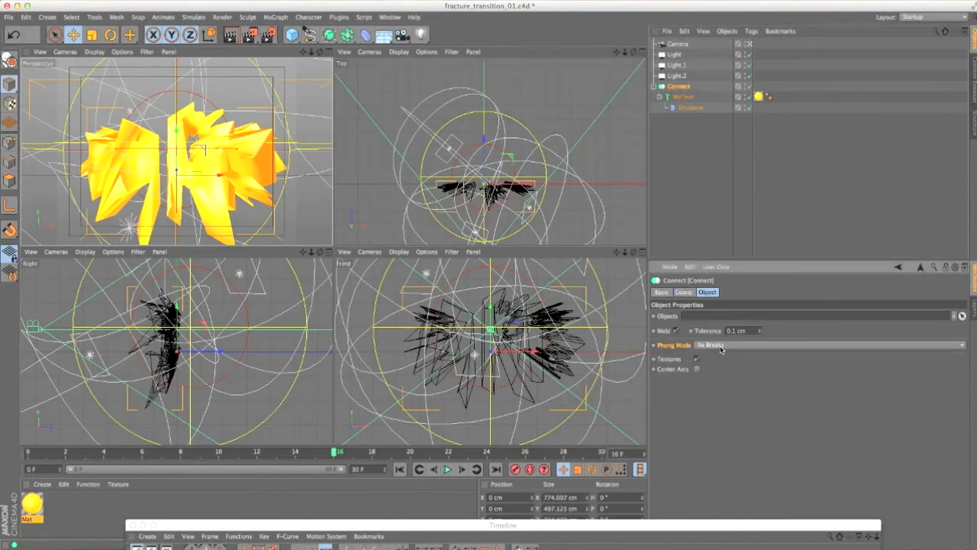
left_click(721, 346)
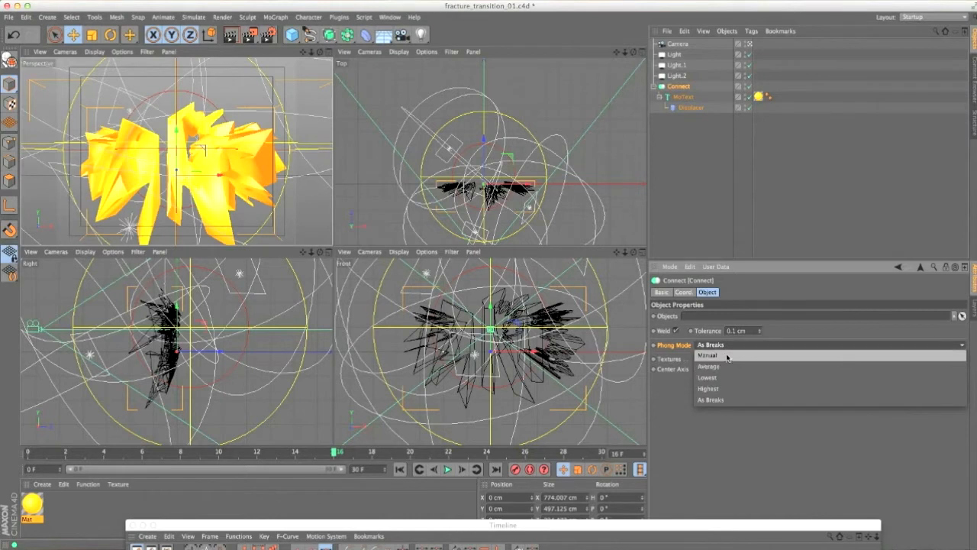
left_click(727, 357)
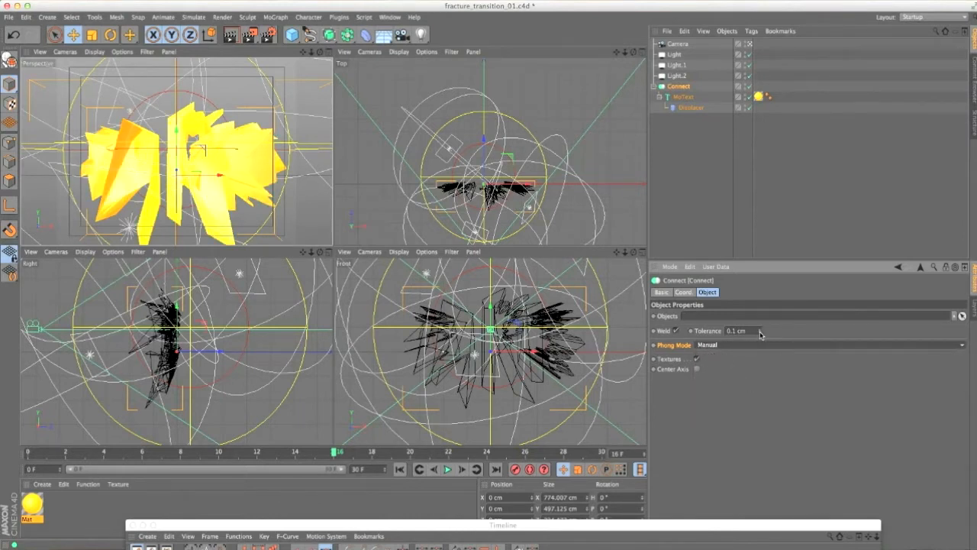
left_click_drag(760, 334, 835, 323)
- Move the yellow material tag from the MoText to the Connect object, switching Connect's Textures option off and back on
left_click(696, 359)
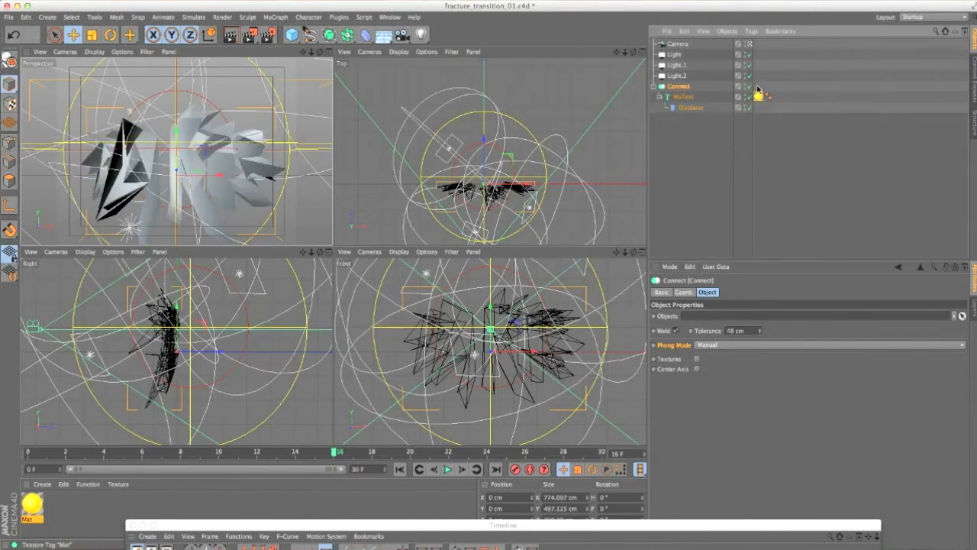
left_click_drag(758, 92, 758, 85)
left_click(679, 89)
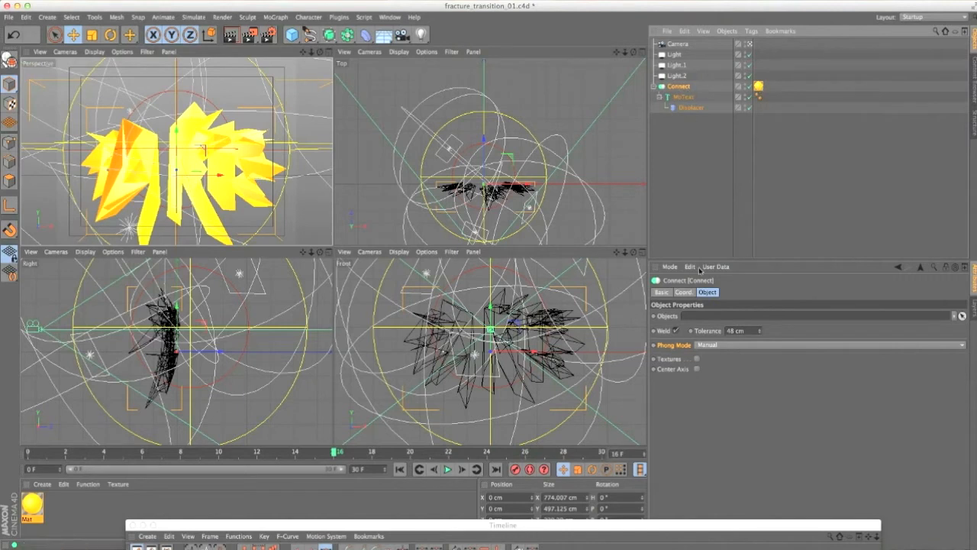
left_click(696, 360)
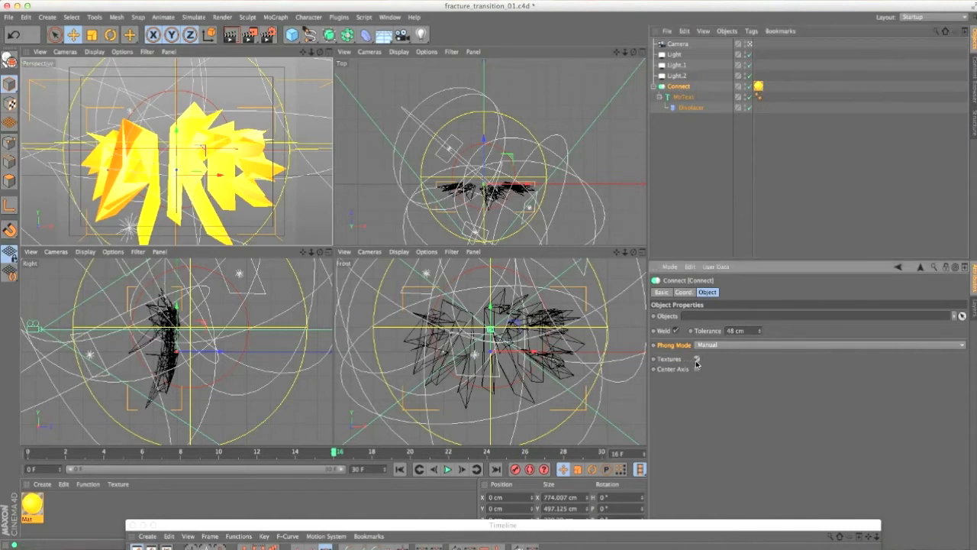
left_click(758, 87)
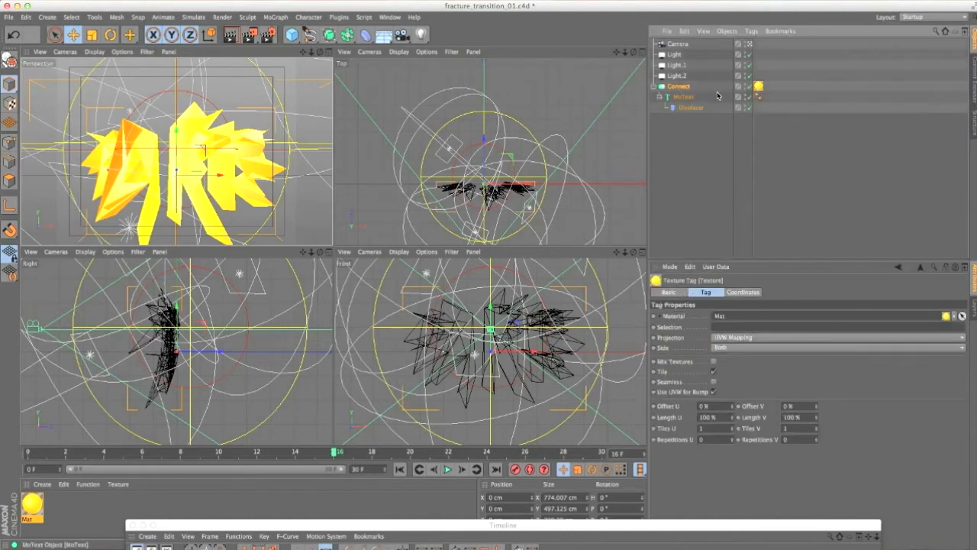
left_click(775, 89)
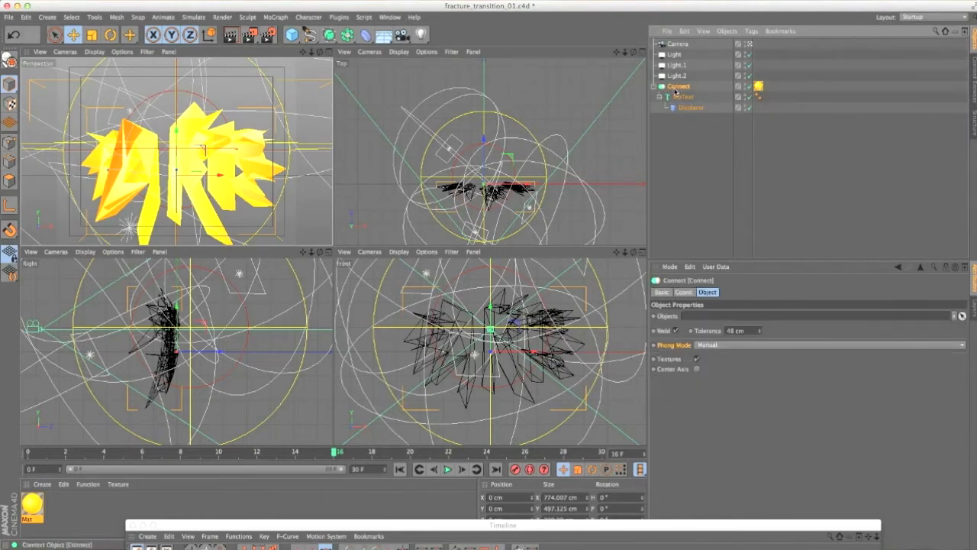
- Raise the Connect object's Tolerance to 57 cm and scrub forward to frame 29 to check the simplified shapes
mouse_move(759, 330)
left_mouse_down()
mouse_move(759, 234)
mouse_move(760, 326)
left_mouse_up()
left_click(750, 330)
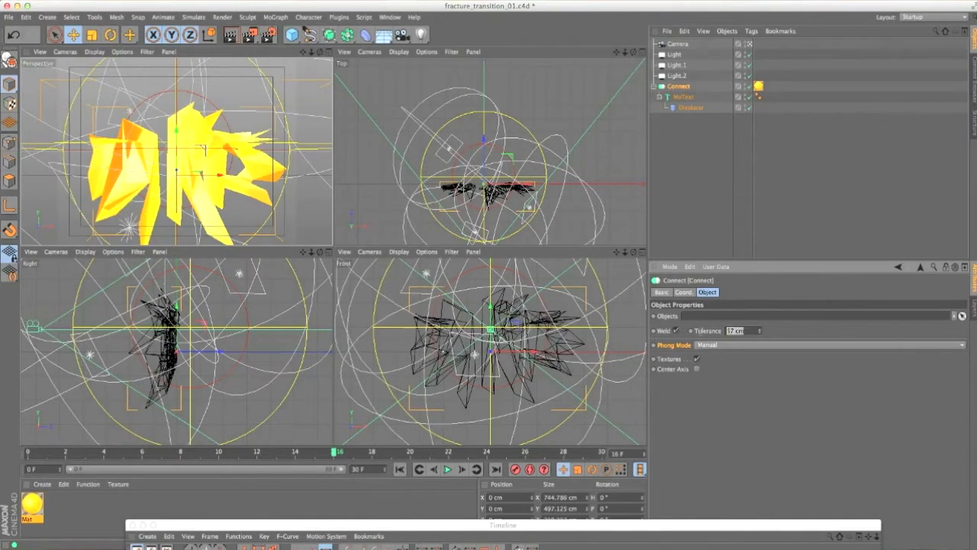
left_click_drag(330, 452, 367, 454)
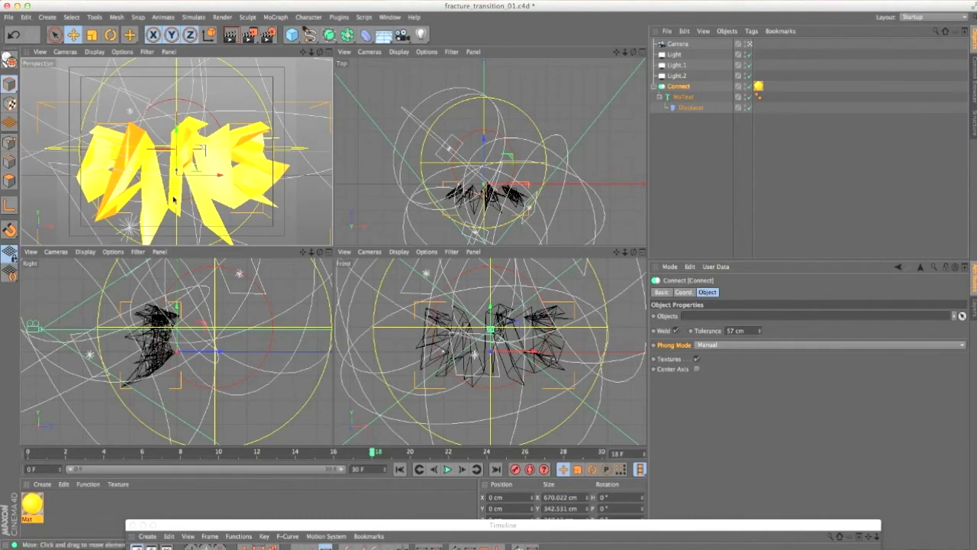
left_click_drag(374, 456, 545, 456)
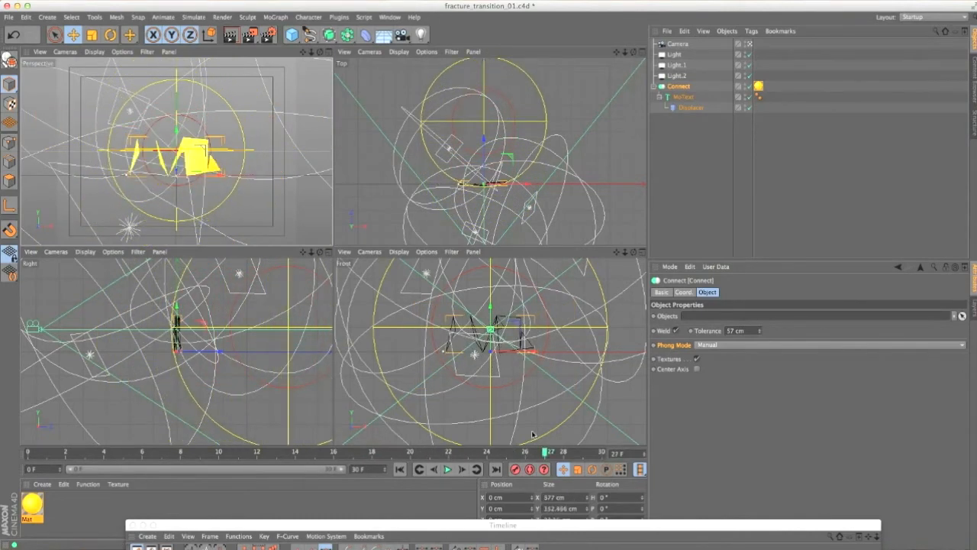
key("g")
key("g")
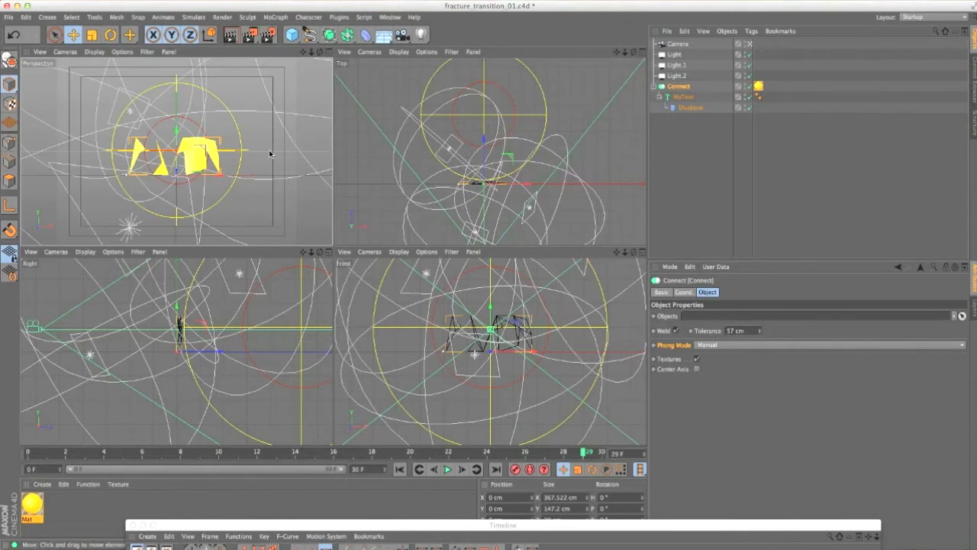
- Set and keyframe the Connect object's Tolerance at 70 cm on frame 15, and scrub ahead to frame 25
left_click_drag(583, 452, 313, 457)
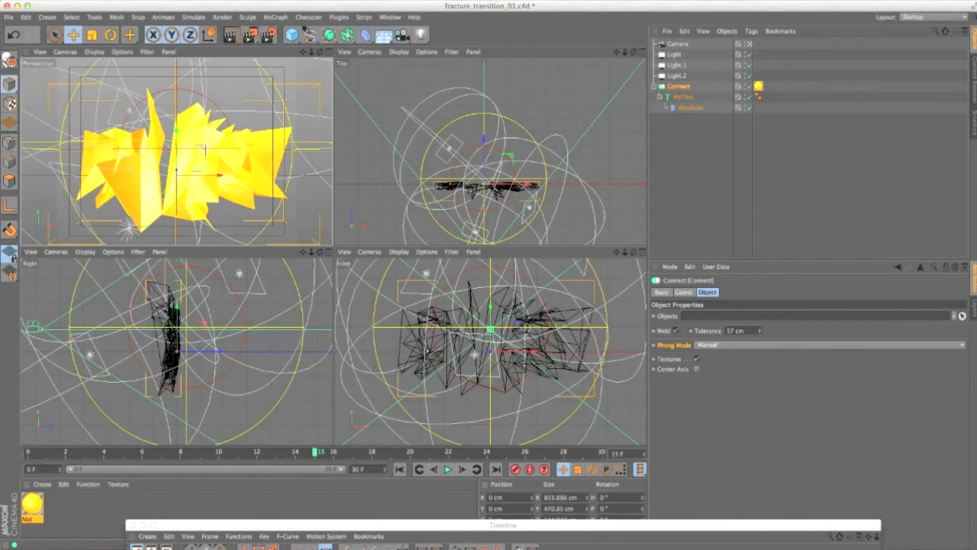
left_click(734, 330)
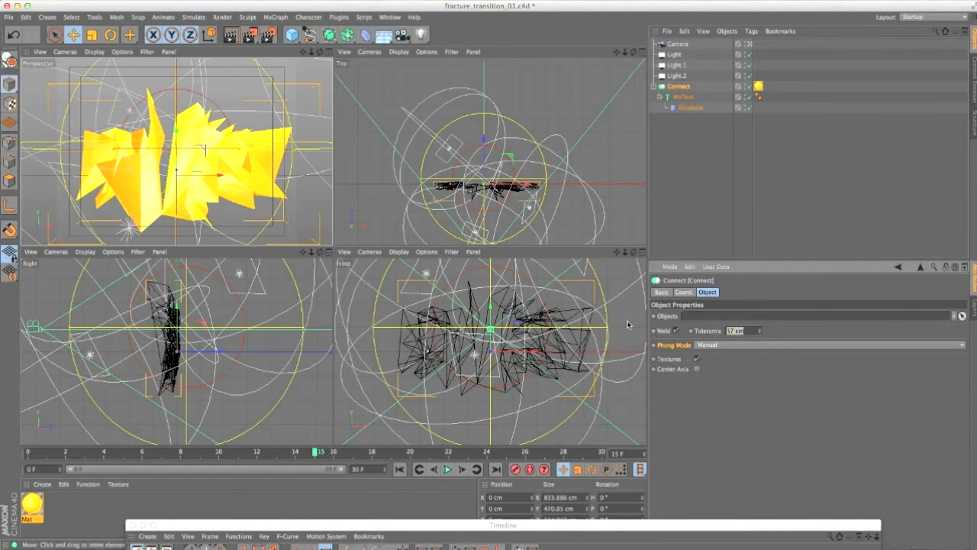
type("70")
key("Return")
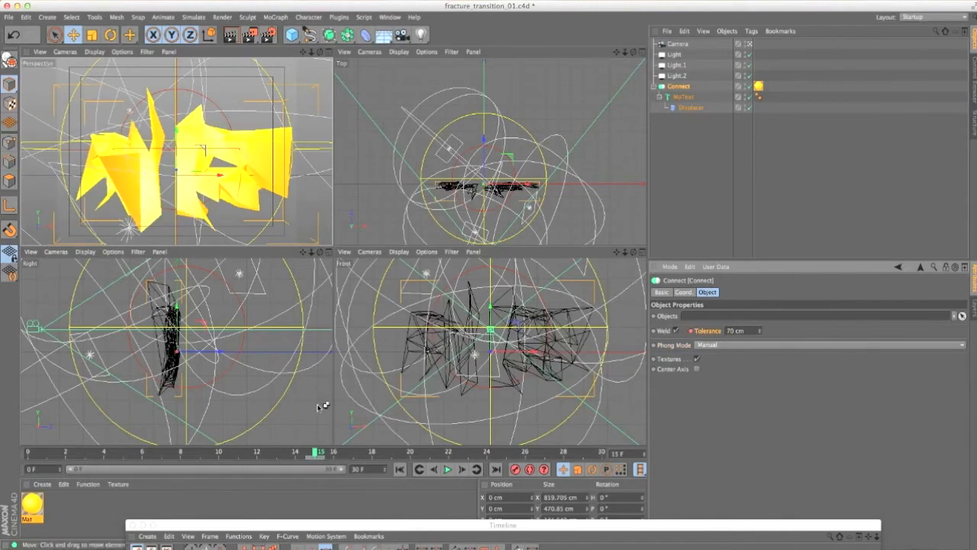
left_click_drag(314, 451, 522, 469)
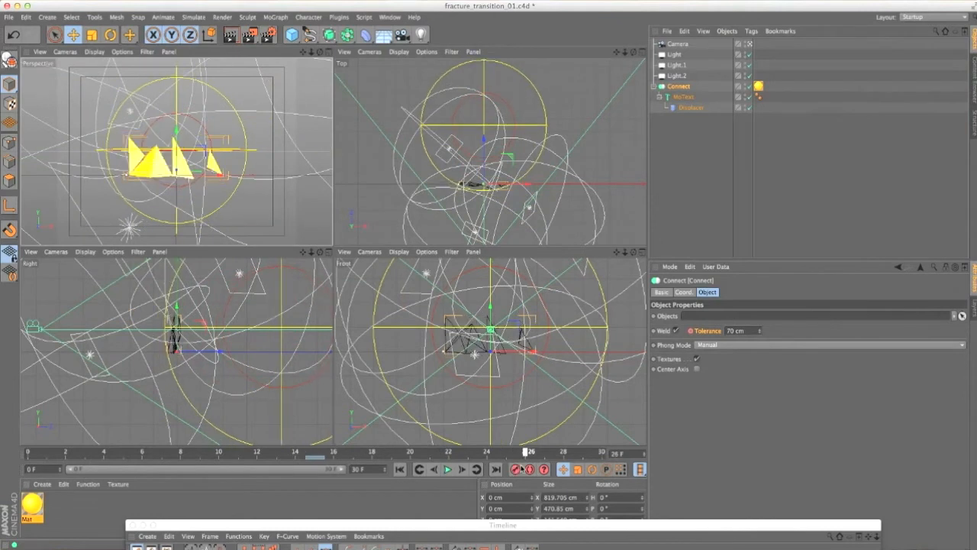
key("f")
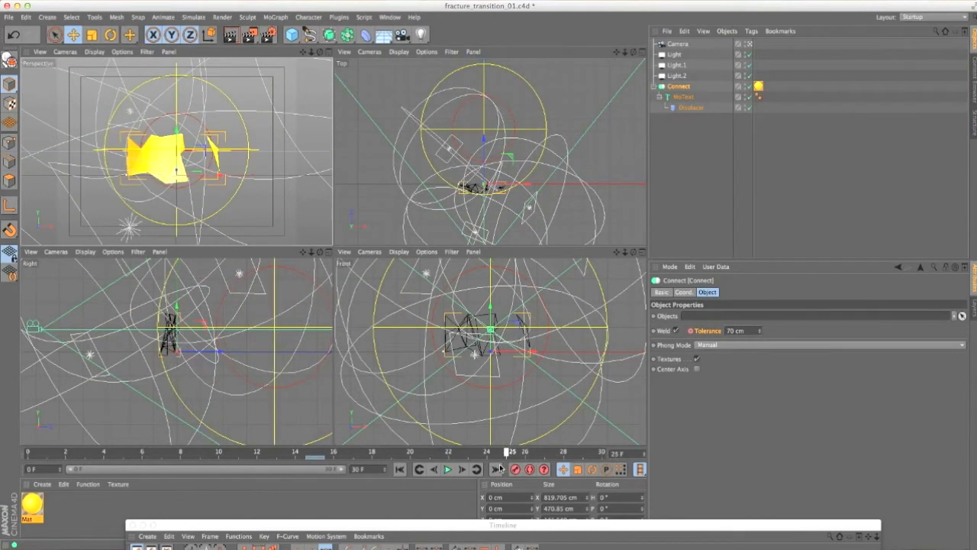
- Set and keyframe the Connect object's Tolerance at 0 cm on frame 30
left_click_drag(521, 463, 601, 457)
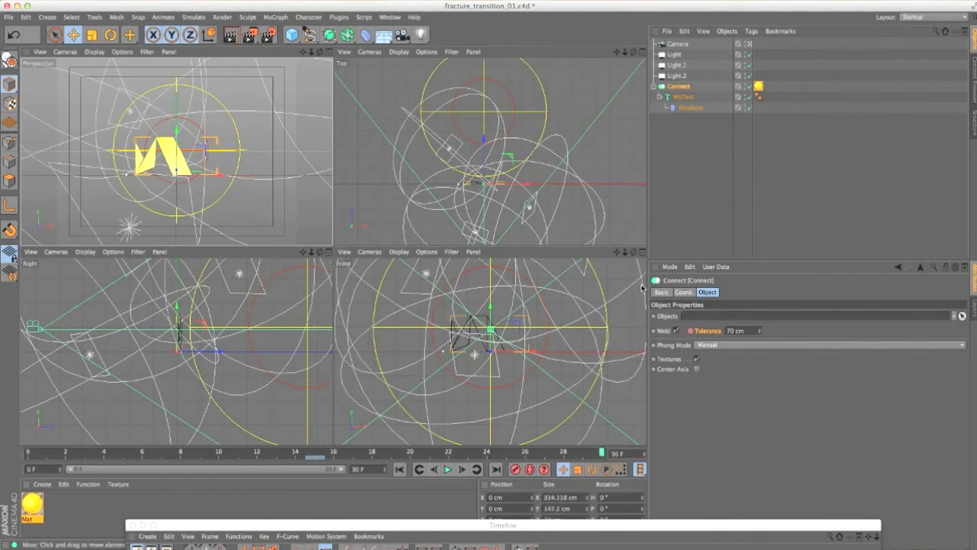
double_click(733, 330)
type("0")
key("Return")
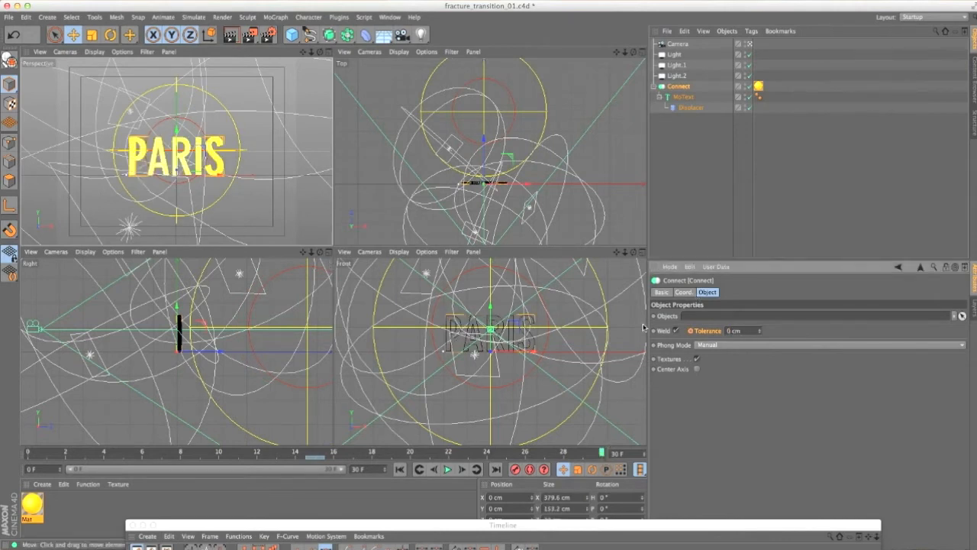
left_click(691, 330, "ctrl")
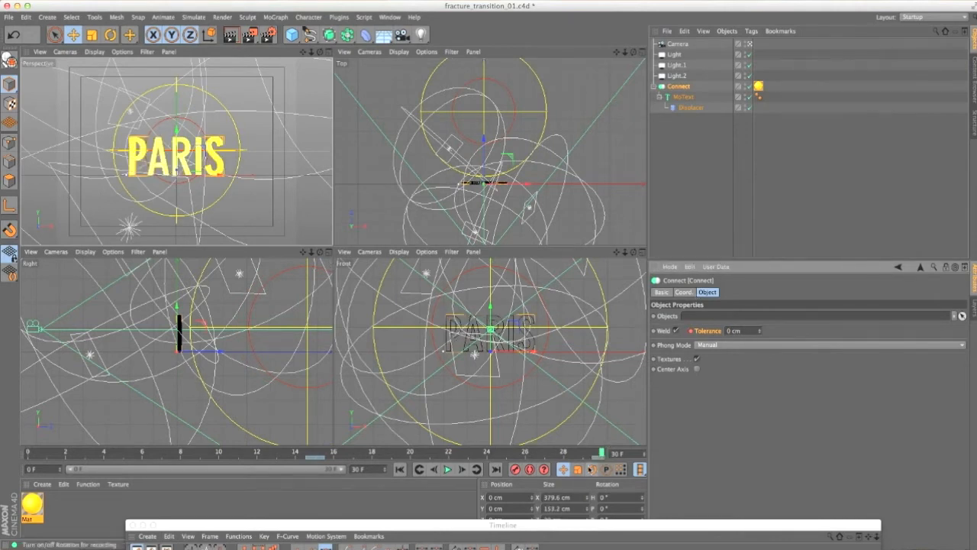
mouse_move(602, 454)
left_mouse_down()
mouse_move(445, 455)
mouse_move(601, 455)
left_mouse_up()
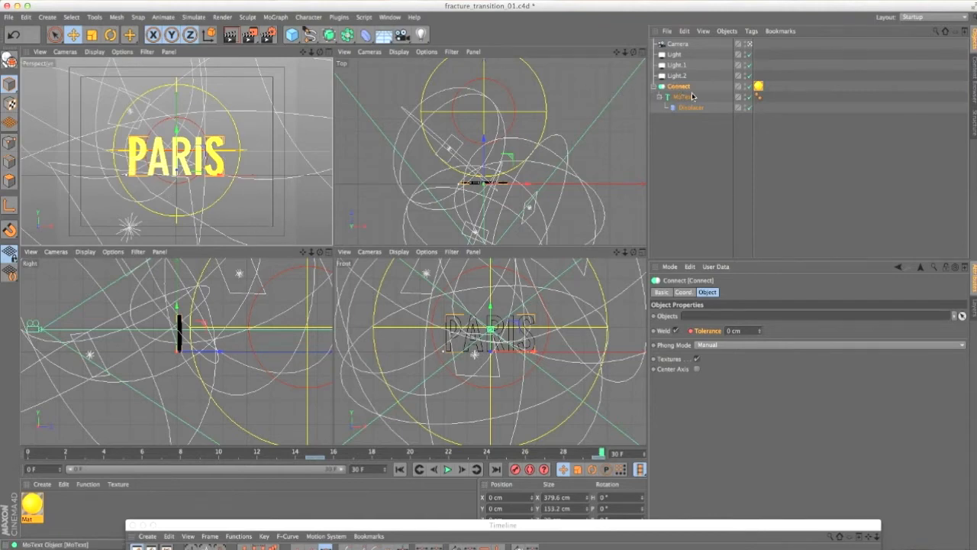
- Set and keyframe the Connect object's Tolerance at 0 cm on frame 5
left_click_drag(601, 452, 124, 456)
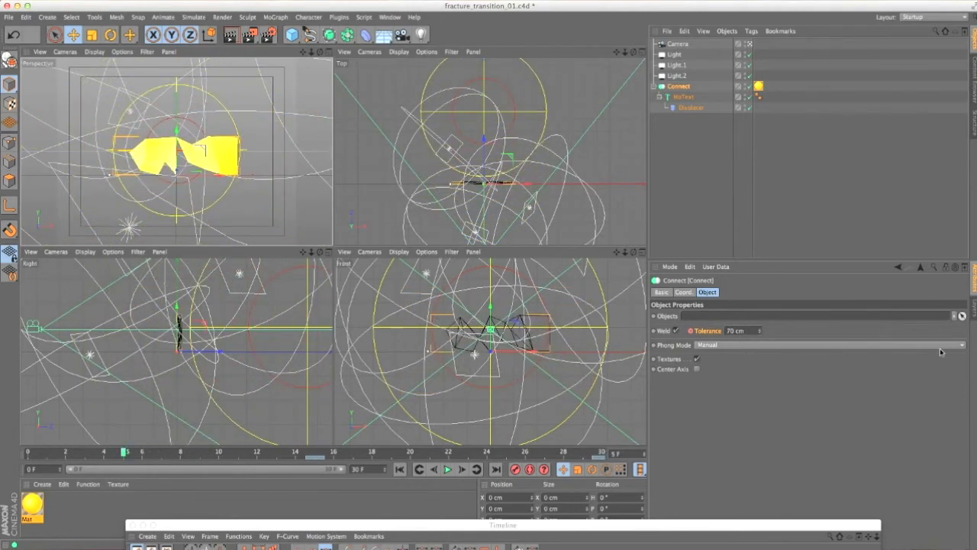
left_click(748, 331)
type("0")
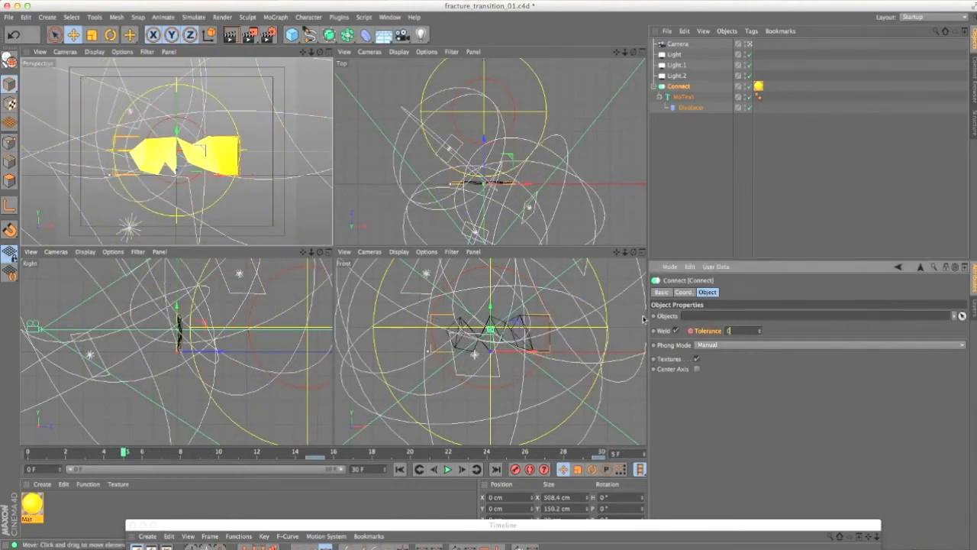
key("Return")
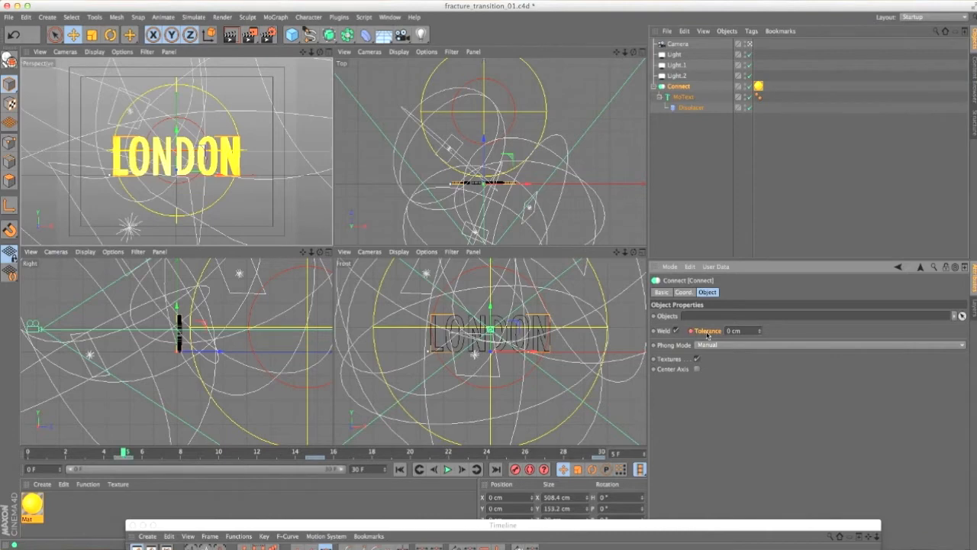
- Scrub through the transition between frames 5 and 26 to examine the weld distortion, dismissing the backup error, and stop on frame 21
left_click_drag(126, 449, 182, 454)
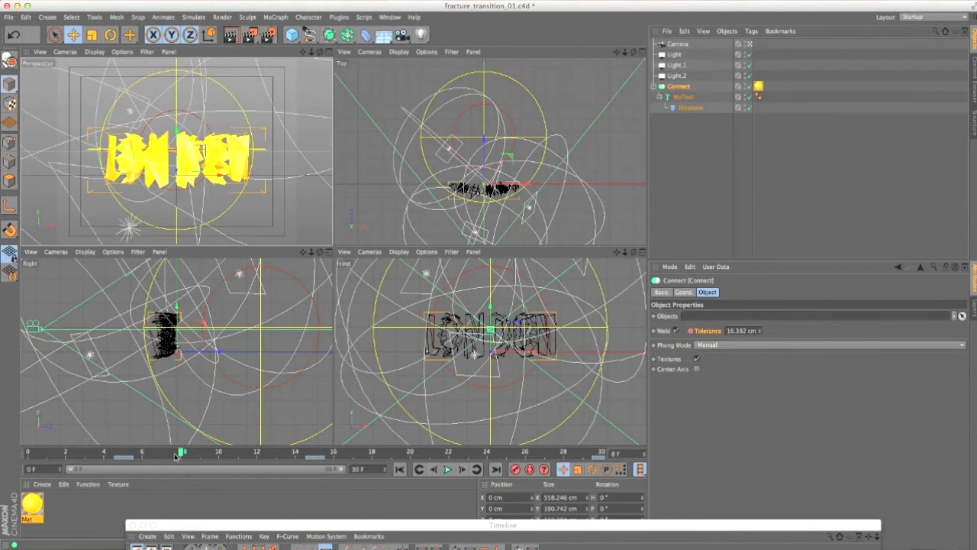
left_click_drag(223, 454, 527, 452)
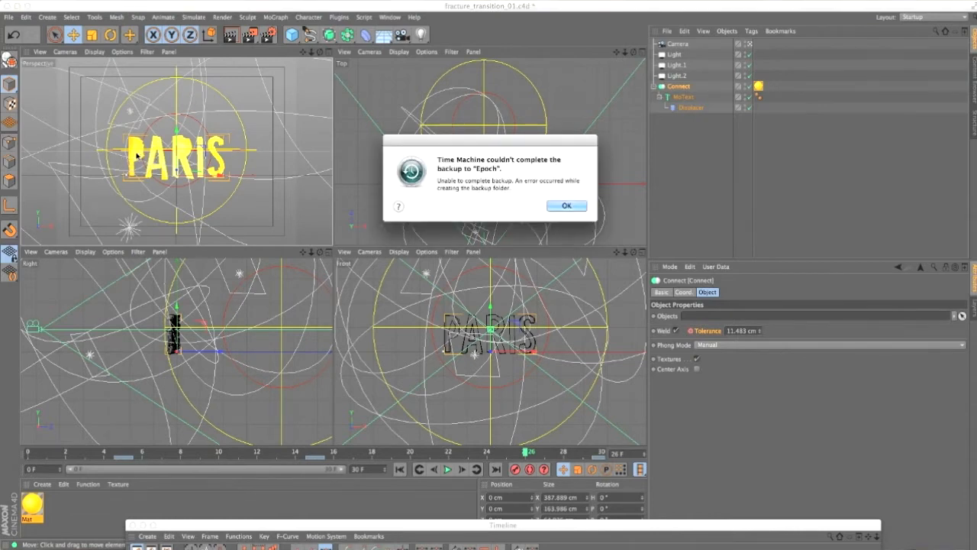
key("Return")
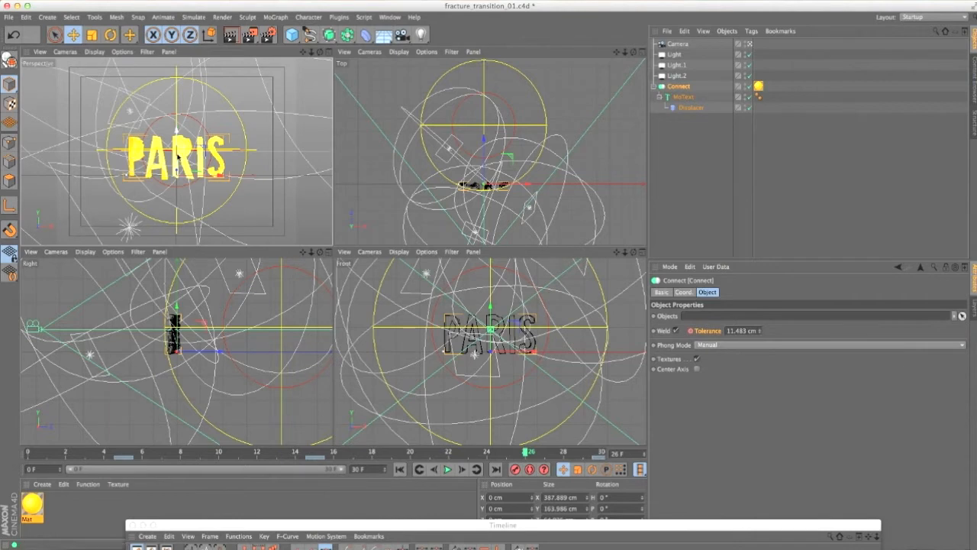
mouse_move(526, 452)
left_mouse_down()
mouse_move(567, 452)
mouse_move(519, 448)
left_mouse_up()
left_click_drag(524, 453, 429, 453)
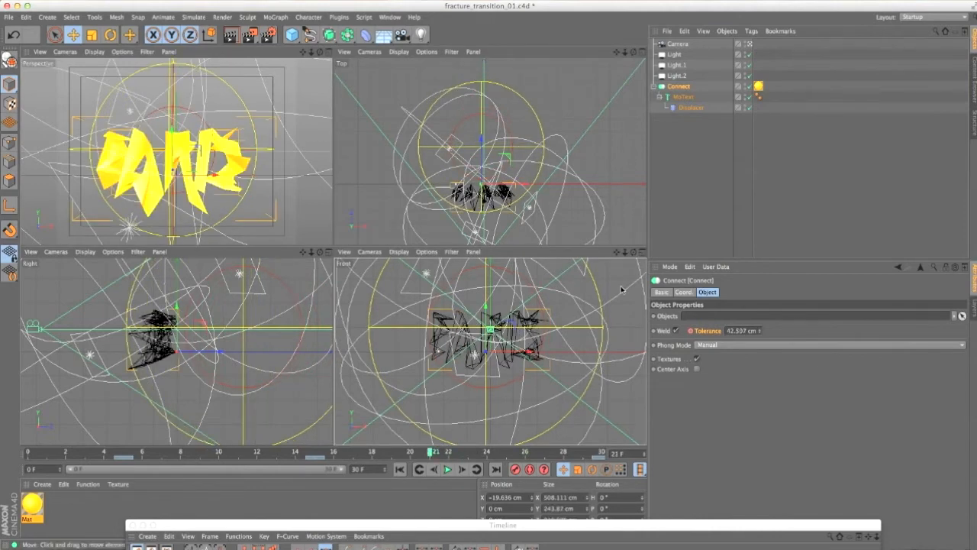
- Add a Display tag to the MoText and enable its Level of Detail at 50%
left_click(685, 97)
right_click(687, 98)
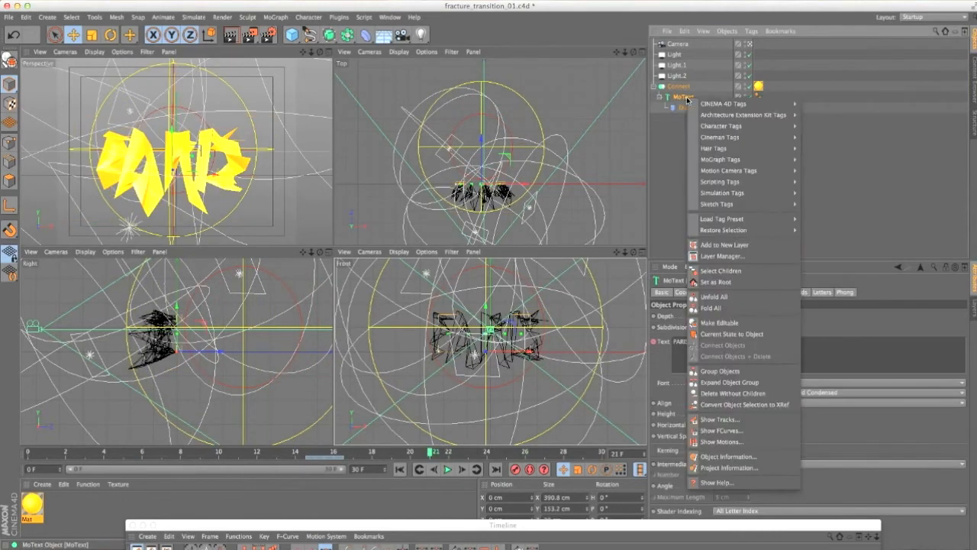
mouse_move(751, 105)
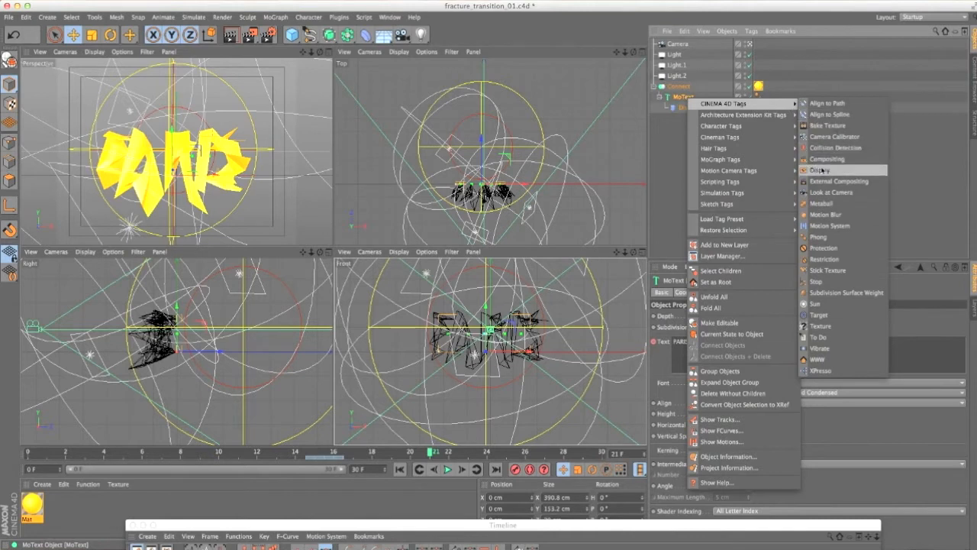
left_click(822, 171)
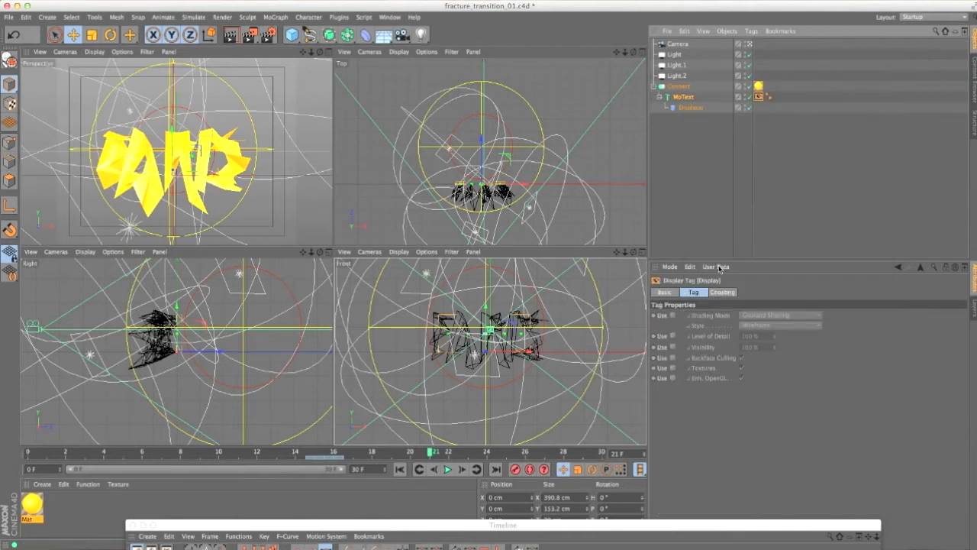
left_click(673, 337)
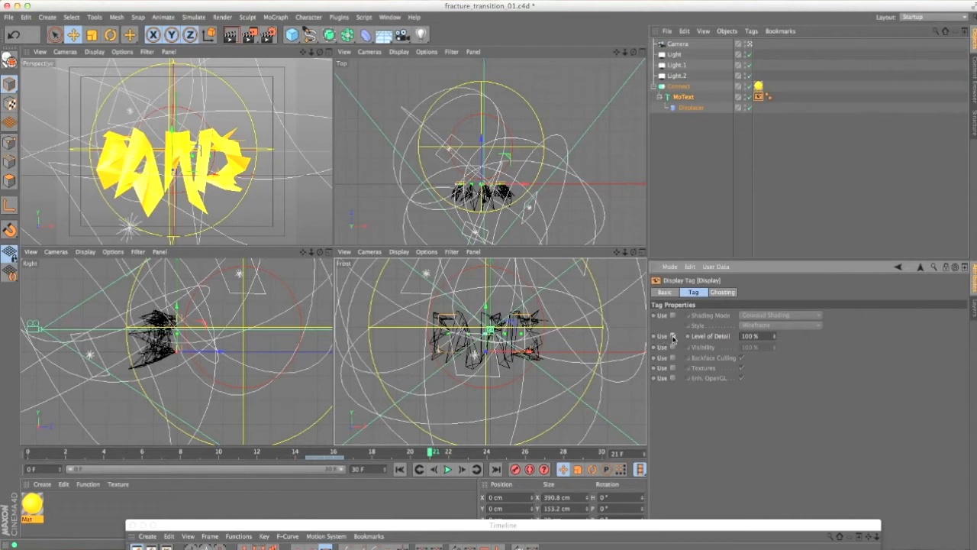
left_click(761, 337)
type("50")
key("Return")
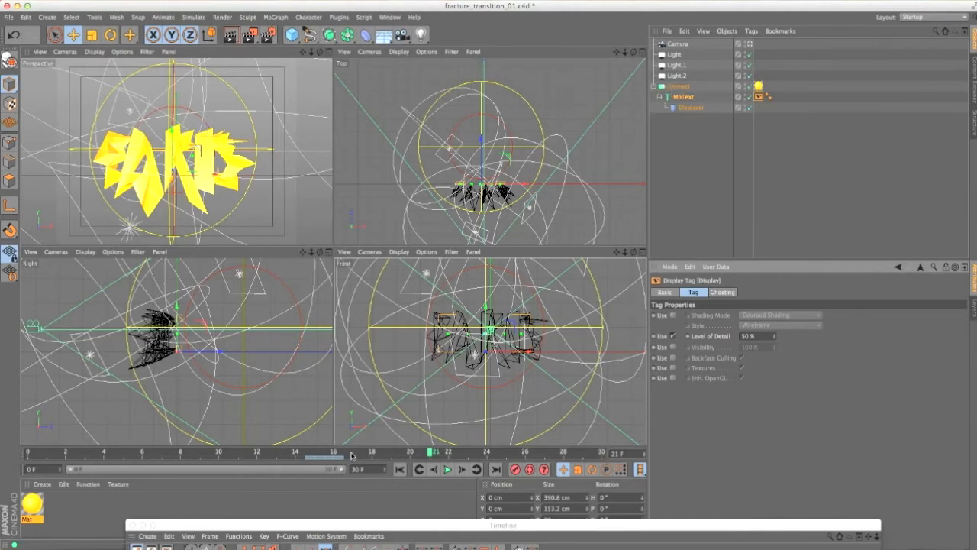
- On frame 7, compare the Display tag's Level of Detail at 100% and return it to 50%
left_click(271, 457)
left_click_drag(271, 456, 163, 470)
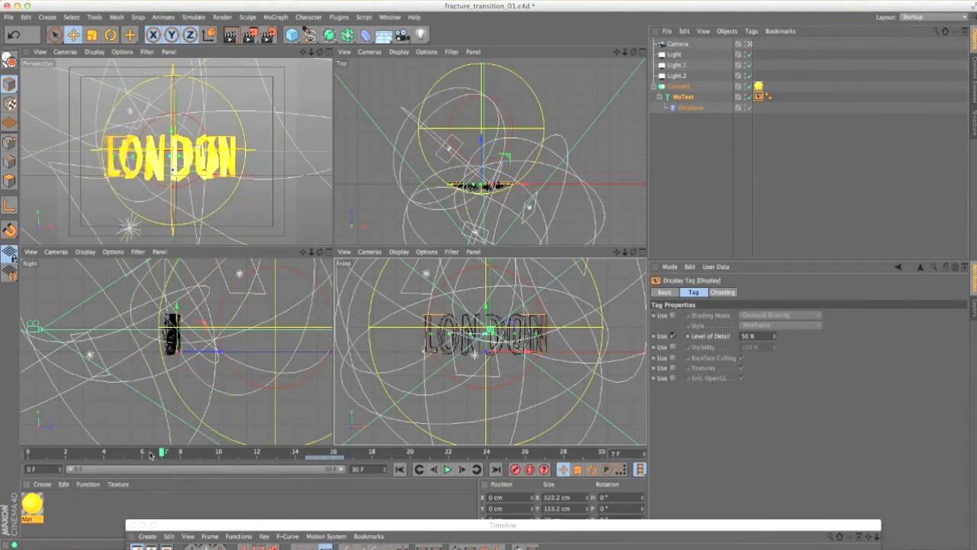
left_click_drag(147, 456, 163, 458)
left_click(748, 336)
type("100")
key("Return")
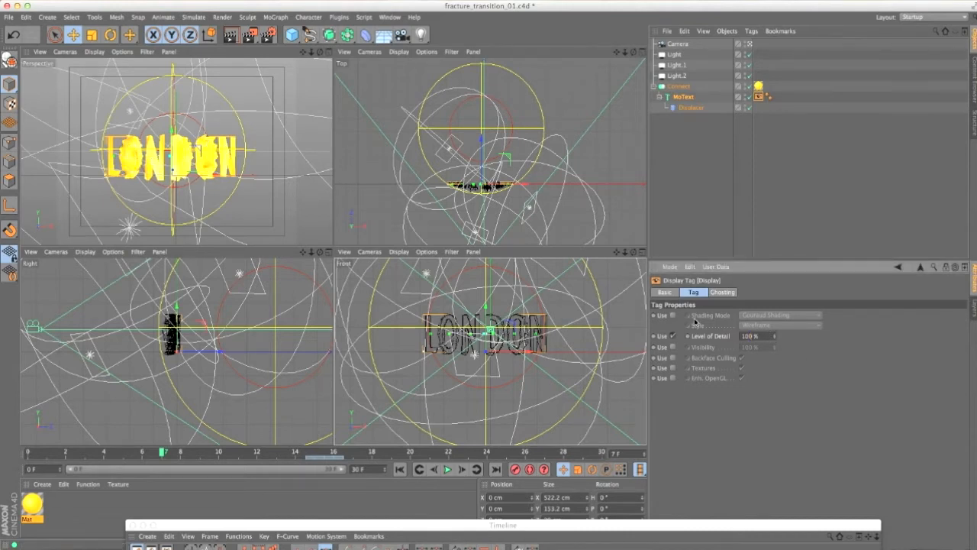
left_click(765, 337)
type("50")
key("Return")
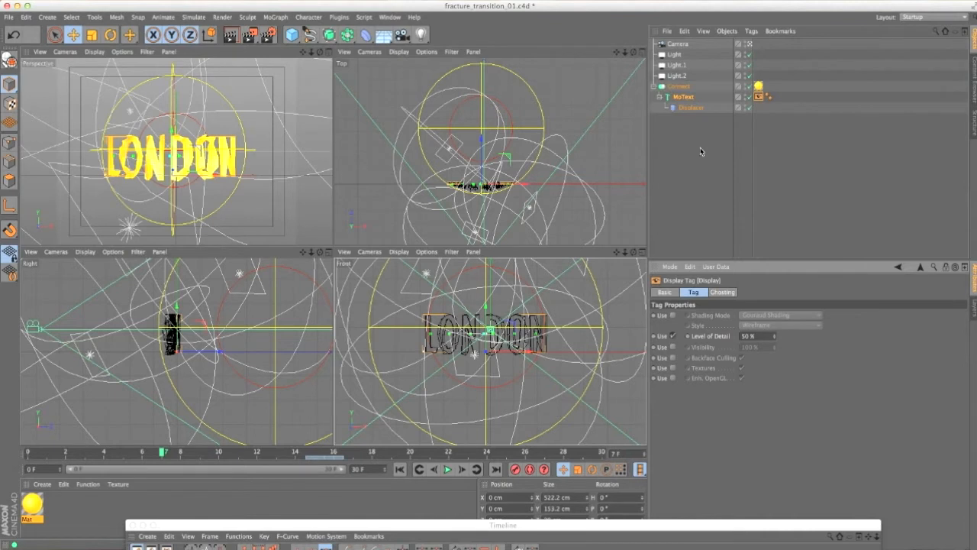
- Select the MoText, go to frame 4 and render the perspective view to examine the LONDON lettering
left_click(687, 97)
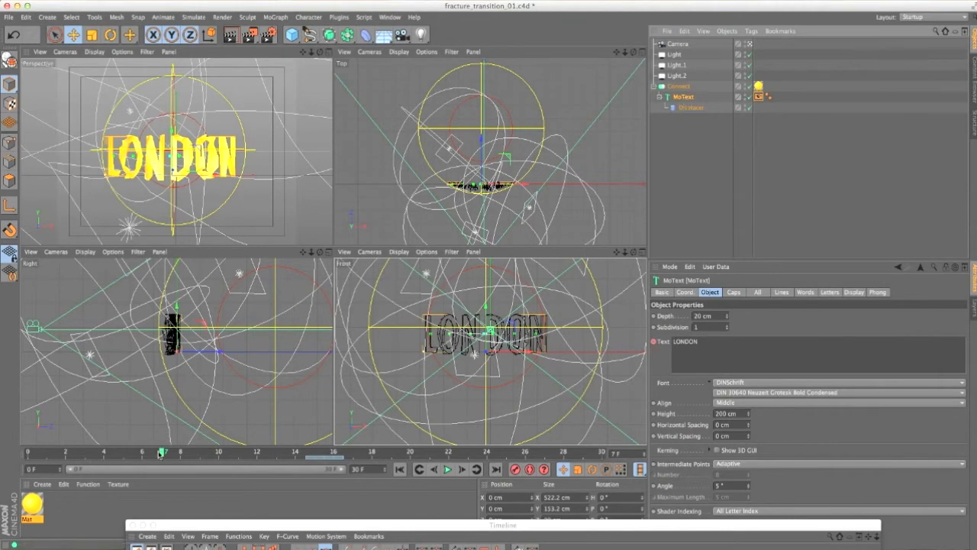
left_click(123, 452)
mouse_move(123, 452)
left_mouse_down()
mouse_move(200, 452)
mouse_move(106, 450)
left_mouse_up()
key("super+r")
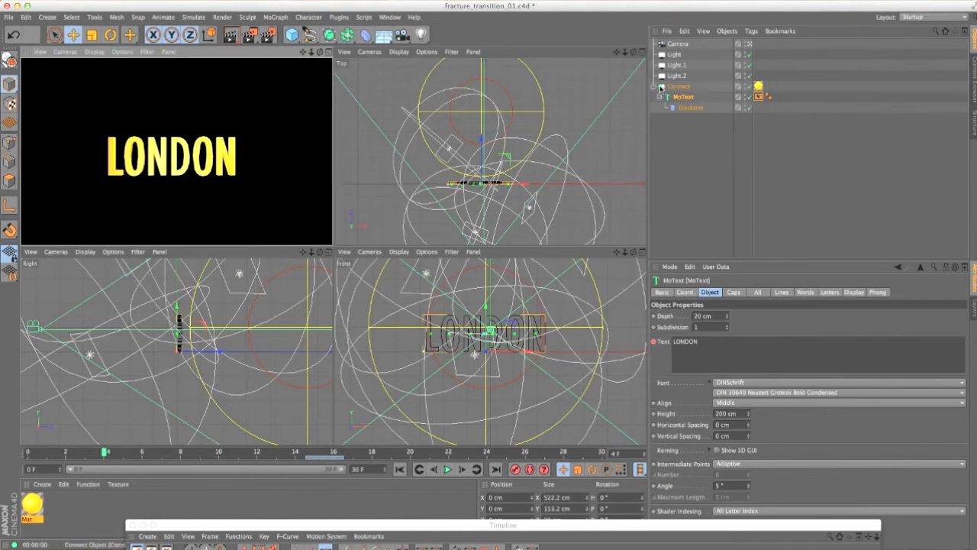
- Create an instance of the MoText and put it inside Connect as the Displacer's parent, moving the original MoText outside the hierarchy
left_click_drag(105, 452, 127, 454)
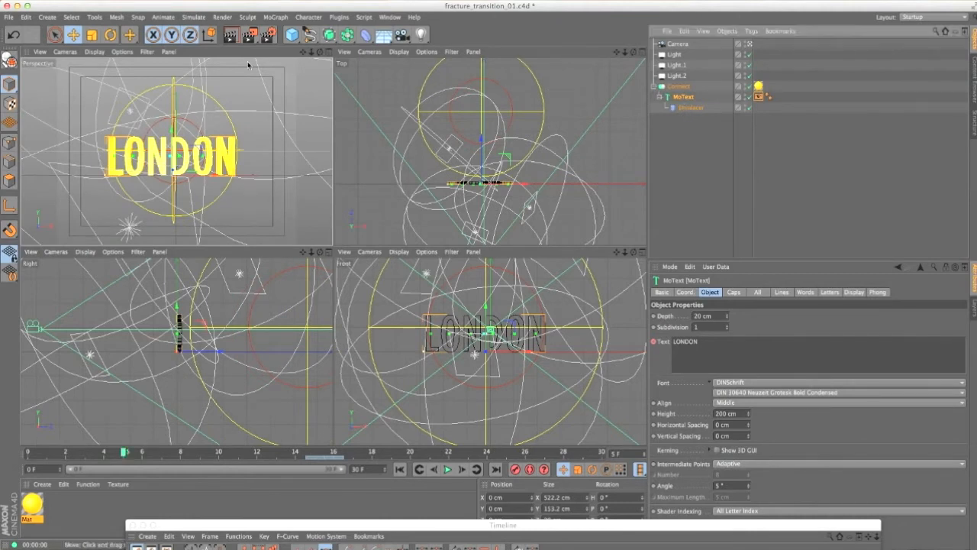
left_click_drag(330, 35, 308, 80)
left_click(349, 33)
left_click(538, 68)
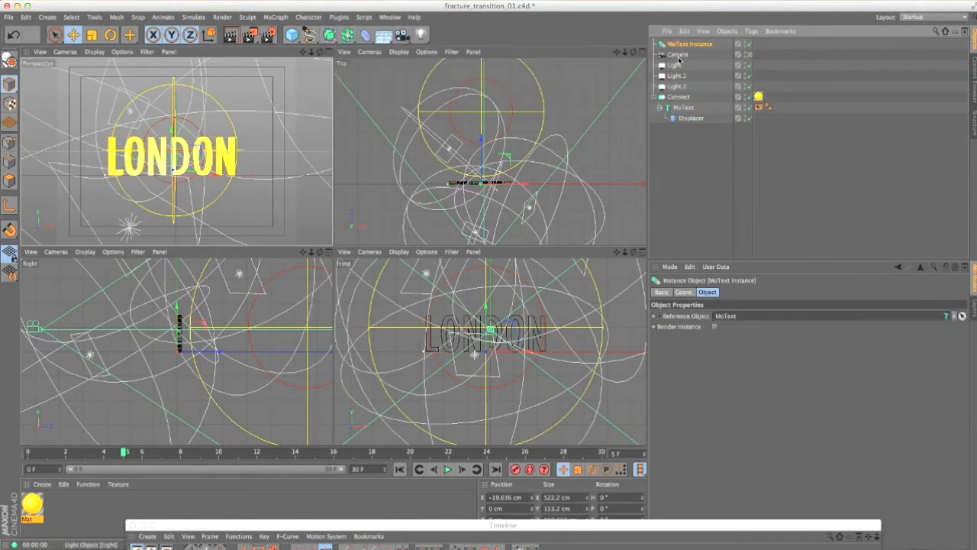
left_click_drag(686, 43, 701, 99)
left_click(691, 117)
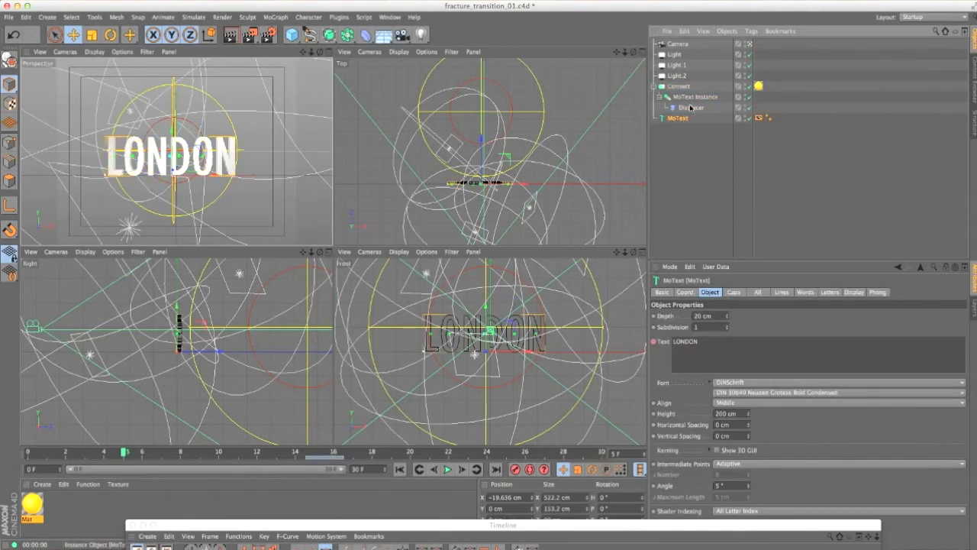
- Move the Display tag to the MoText Instance and copy only Connect's yellow material tag onto the MoText
left_click_drag(759, 118, 708, 98)
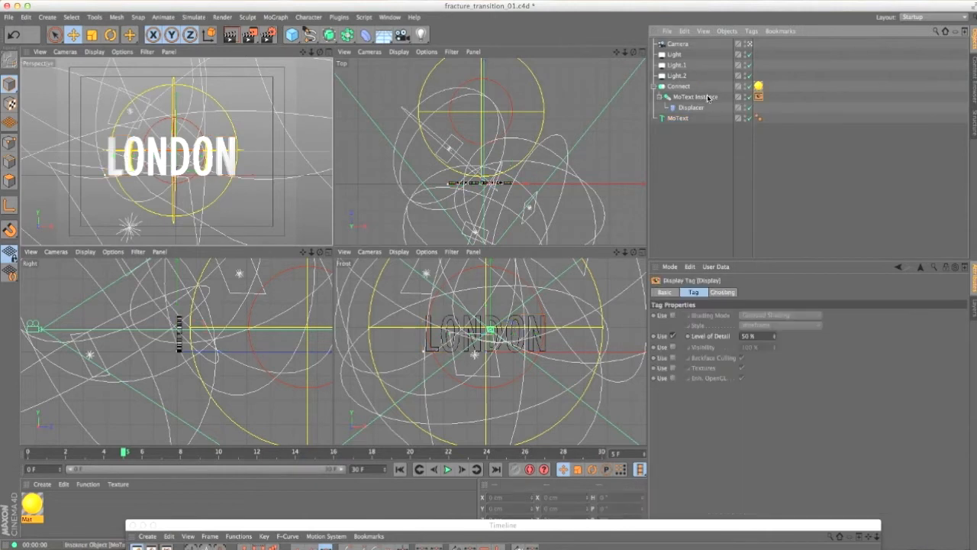
left_click(701, 100)
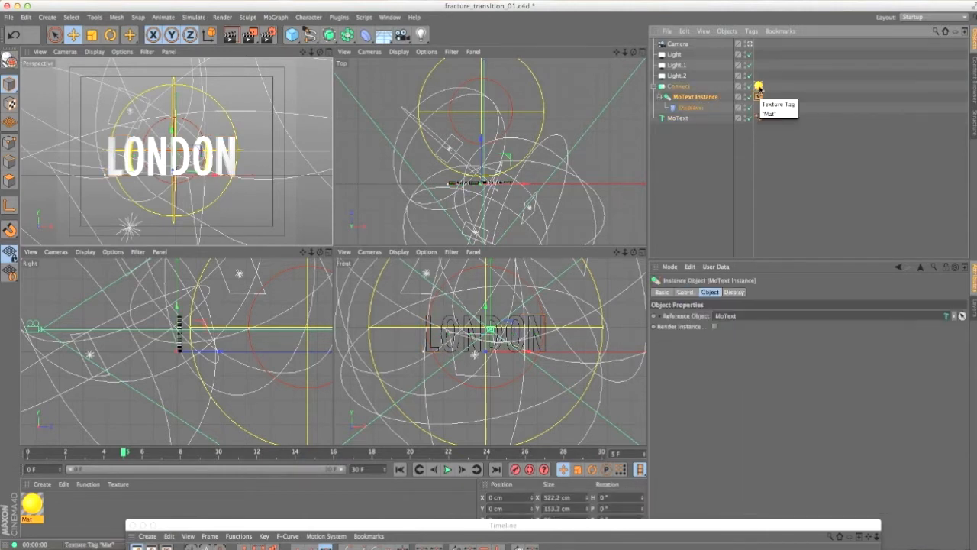
left_click_drag(760, 89, 681, 131, "ctrl")
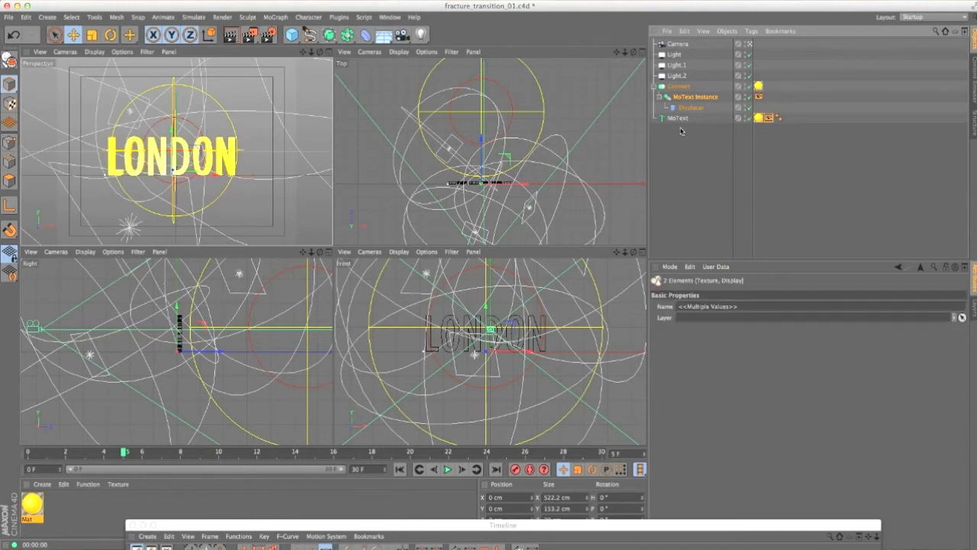
left_click(770, 119)
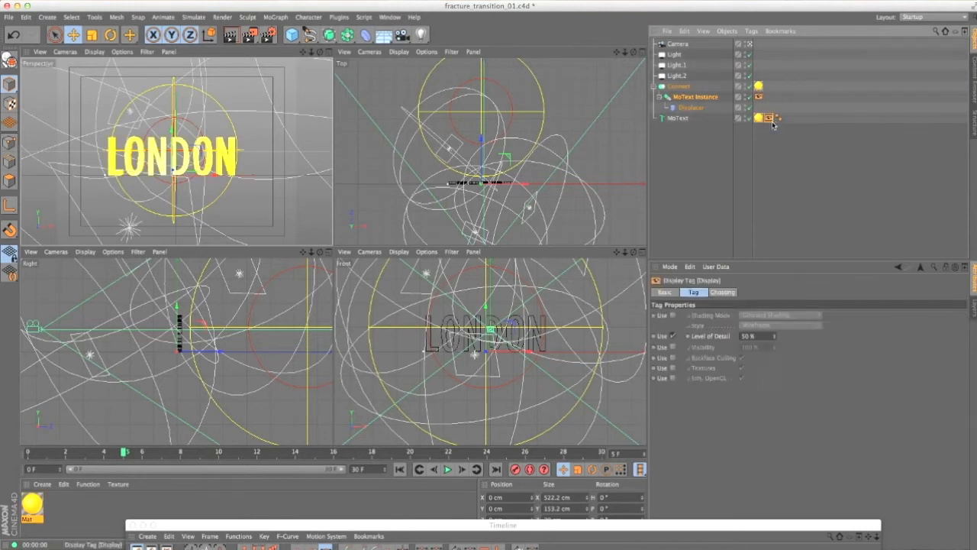
- On frame 4, add a new Display tag to the original MoText and enable its Visibility option
left_click(691, 119)
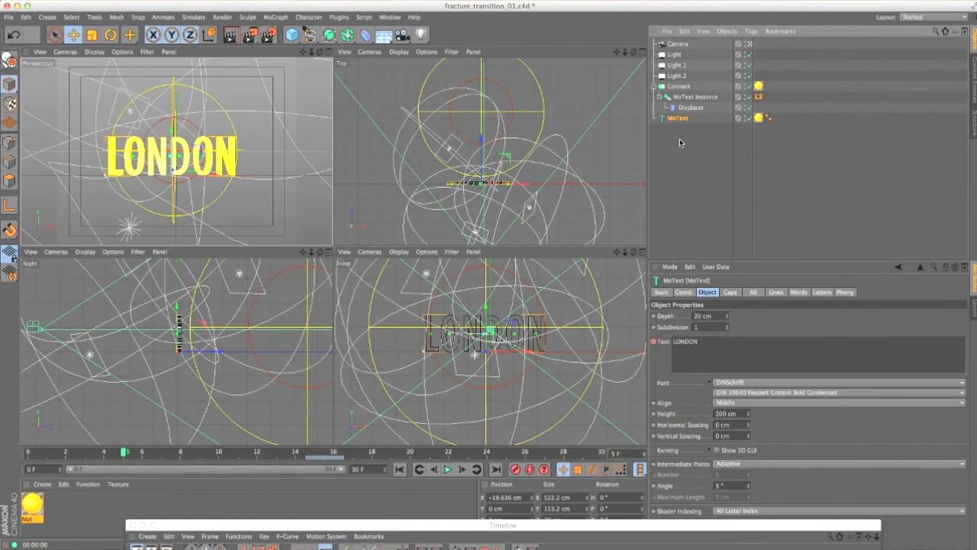
key("f")
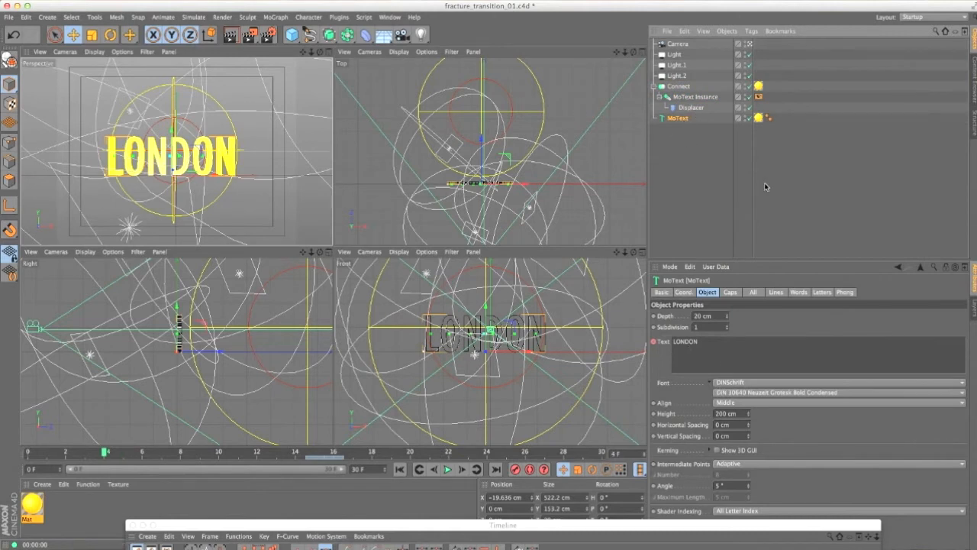
left_click(689, 99)
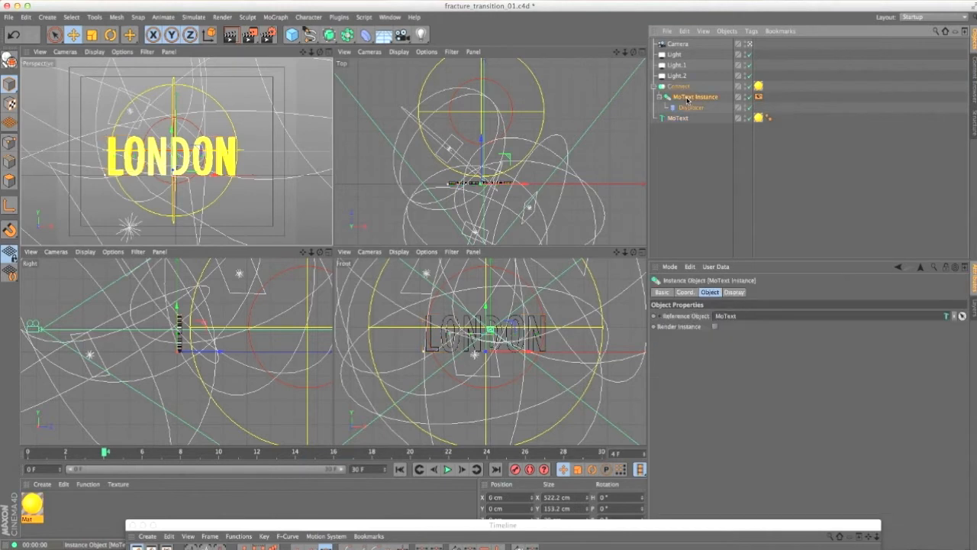
left_click(679, 119)
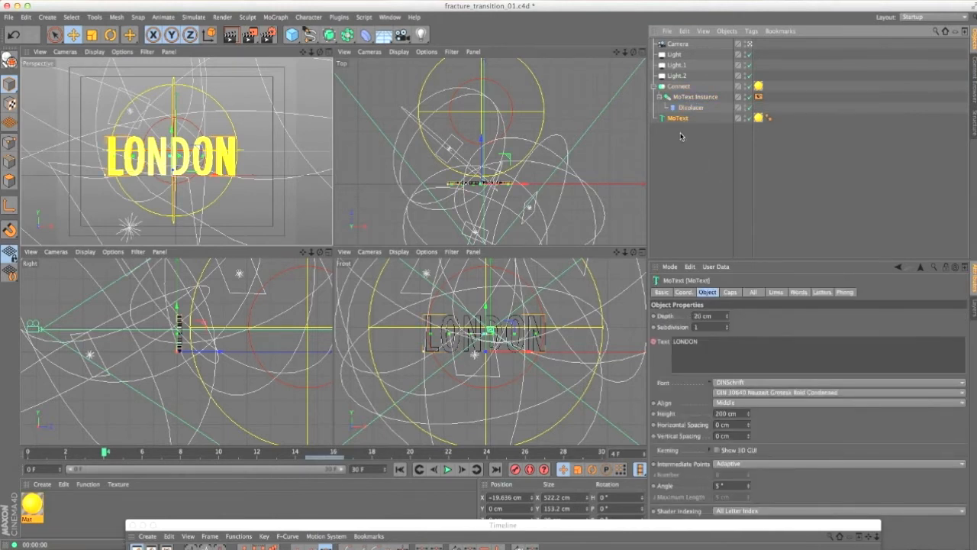
right_click(681, 121)
mouse_move(718, 126)
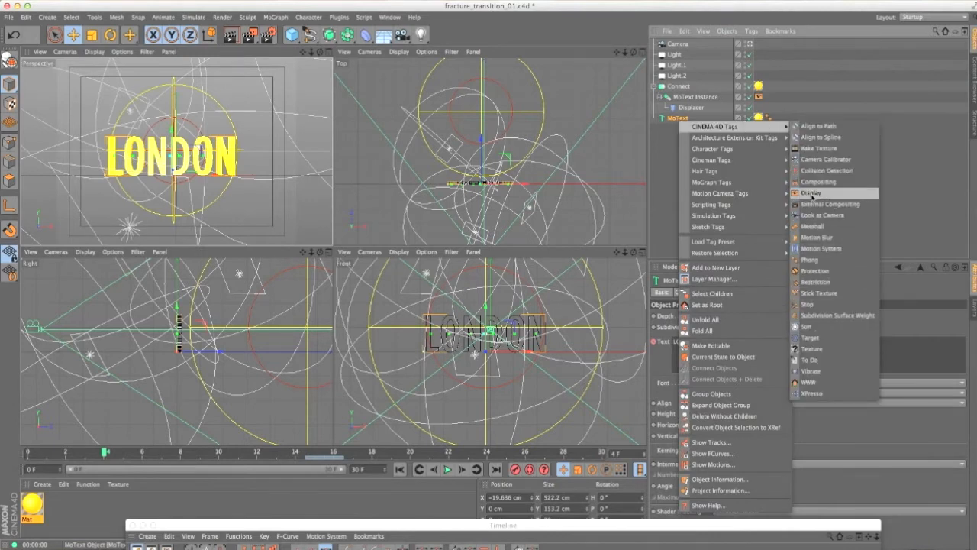
left_click(812, 195)
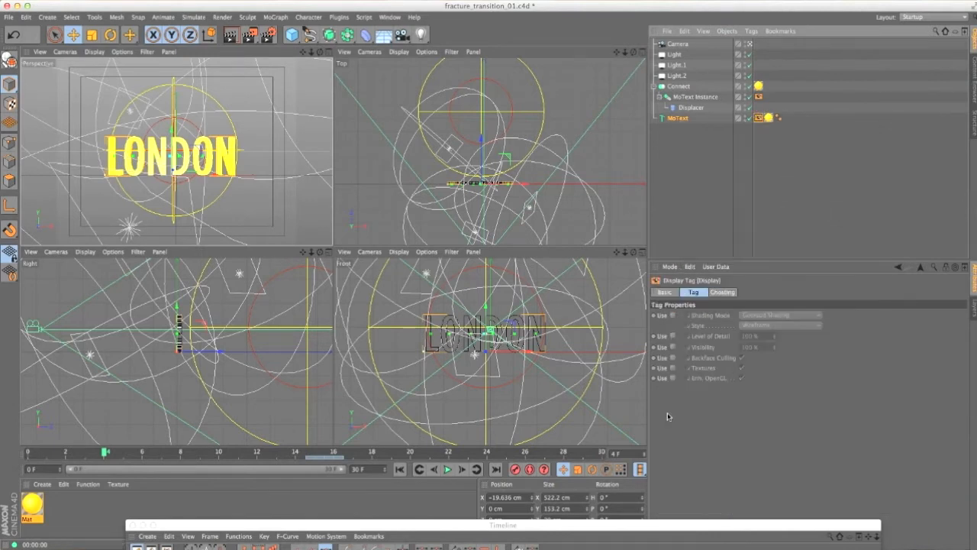
left_click(673, 348)
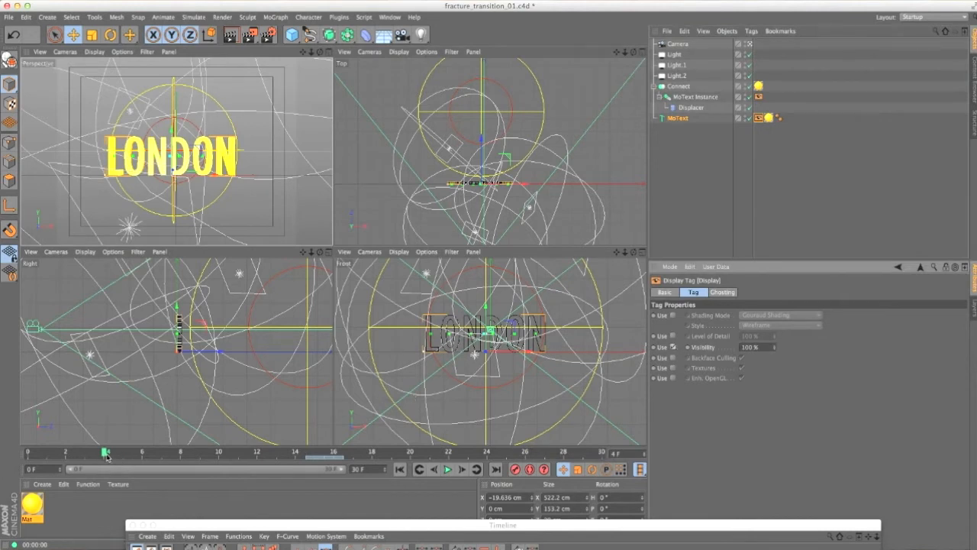
- Keyframe Visibility in the original MoText's Display tag at 100% on frame 5 and 0% on frame 6
left_click_drag(107, 456, 126, 455)
mouse_move(302, 526)
left_mouse_down()
mouse_move(289, 446)
mouse_move(289, 527)
left_mouse_up()
left_click(689, 347, "ctrl")
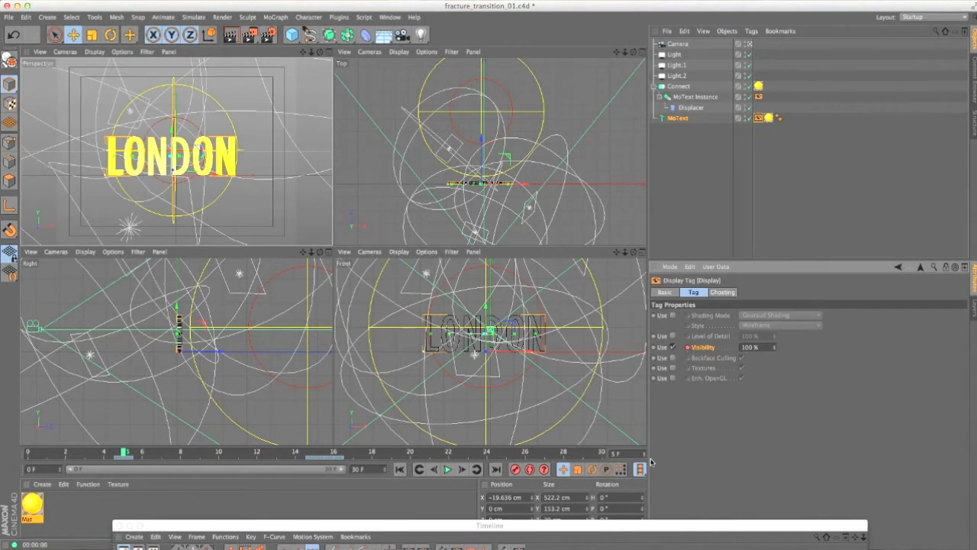
key("g")
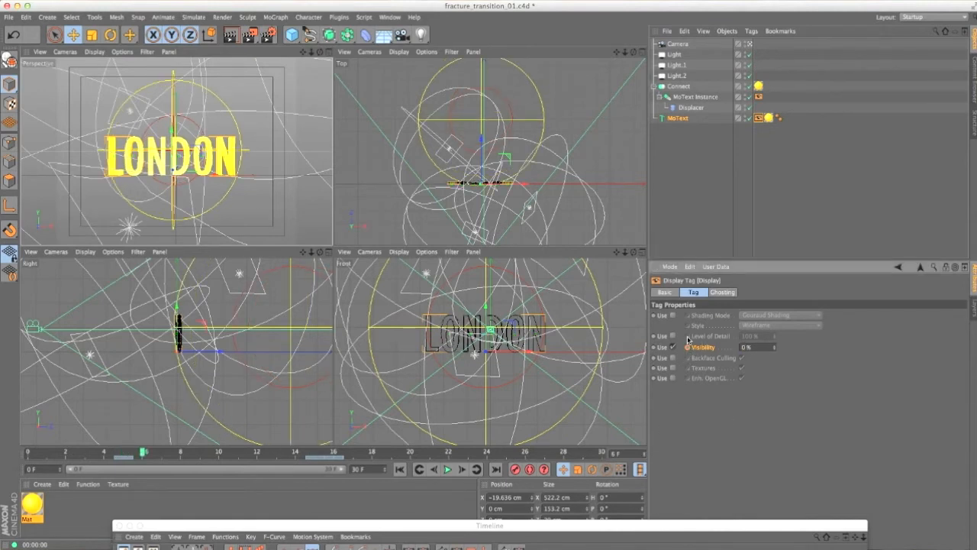
- Enable Visibility in the MoText Instance's Display tag and keyframe it at 100% on frame 6
left_click(758, 97)
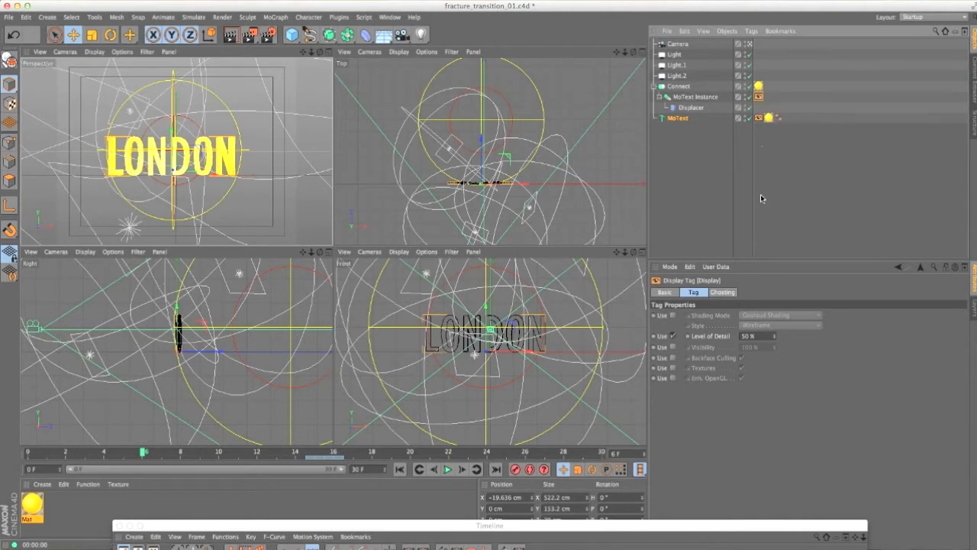
left_click(673, 347)
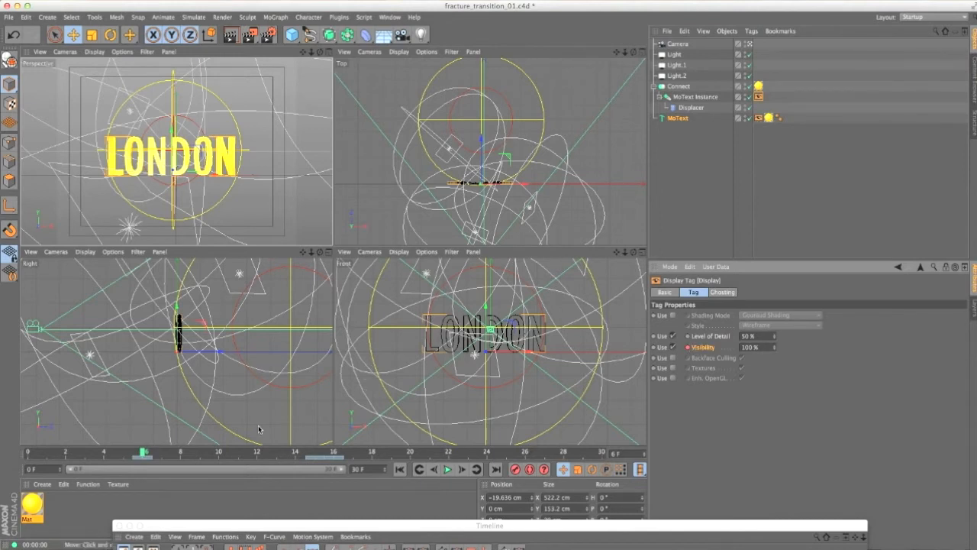
left_click(759, 118)
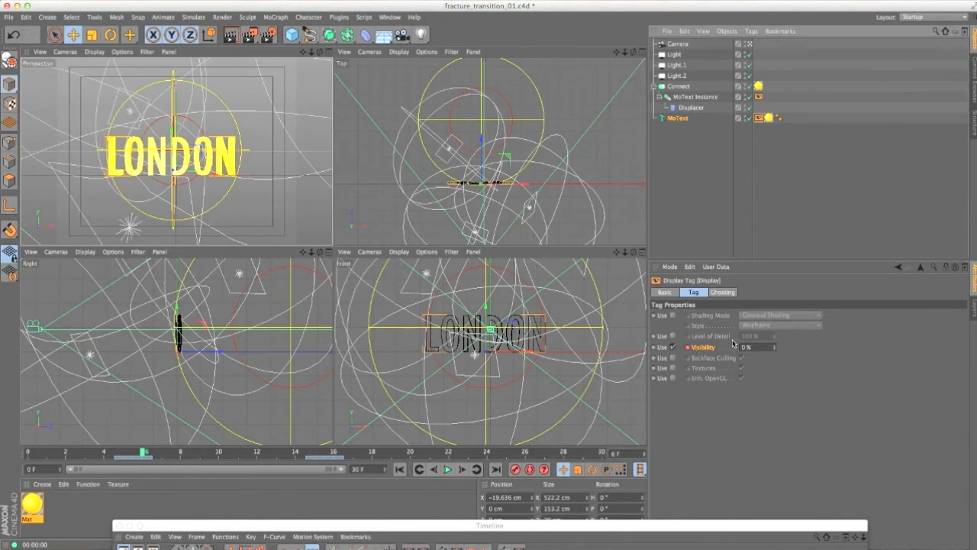
left_click(759, 96)
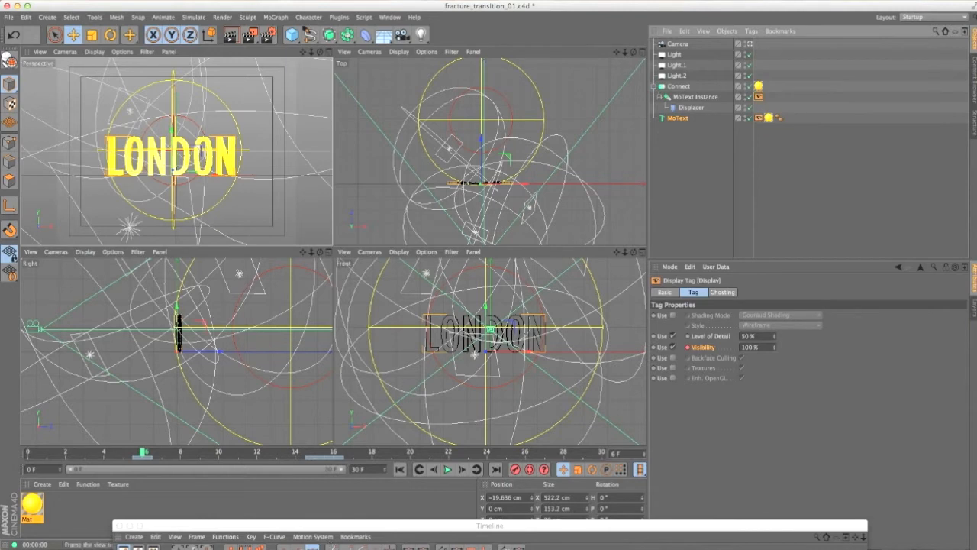
- Keyframe the MoText Instance's Display tag Visibility at 0% on frame 5, then return to frame 6
left_click_drag(137, 458, 123, 455)
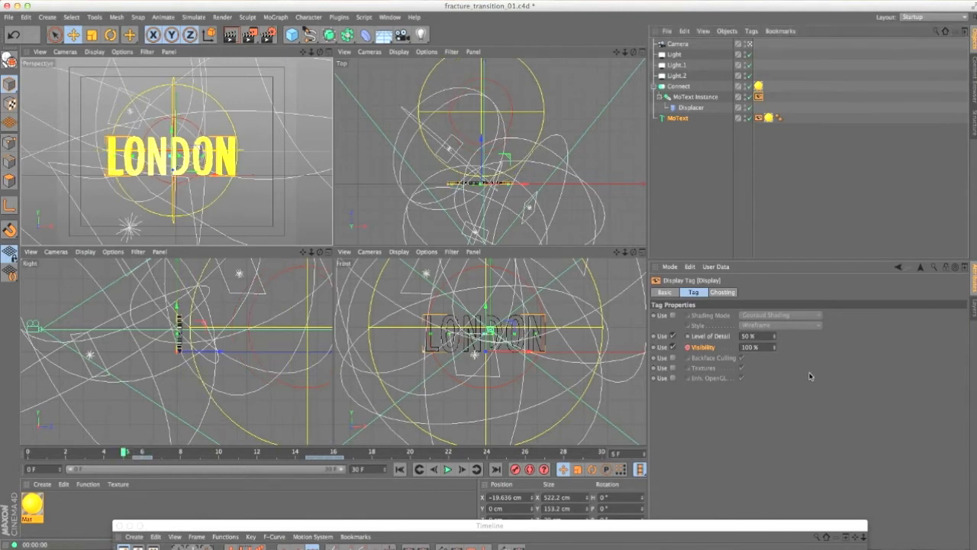
left_click_drag(755, 347, 640, 341)
type("0")
key("Return")
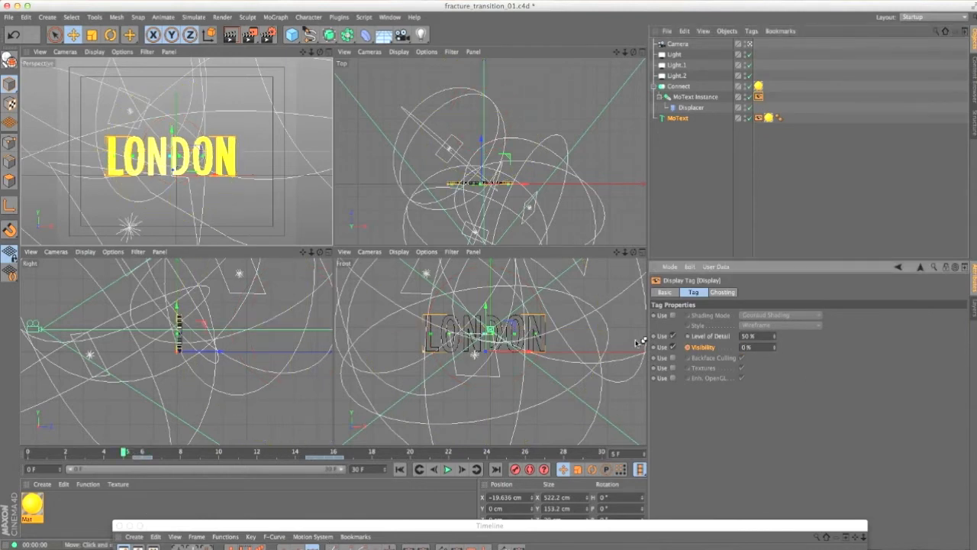
left_click(687, 347)
left_click_drag(124, 452, 148, 453)
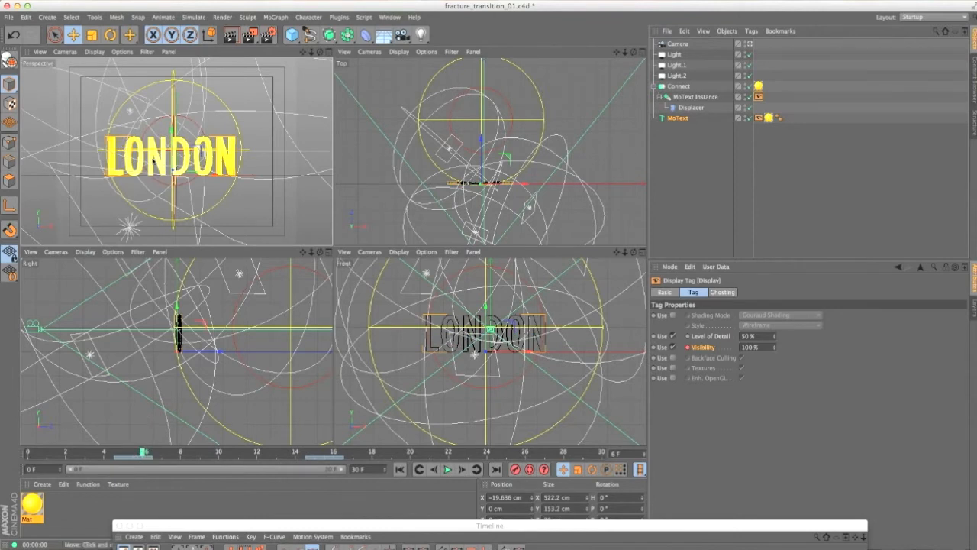
- Scrub to frame 13 and turn off the Textures option of the Connect object
left_click(679, 86)
left_click(709, 97)
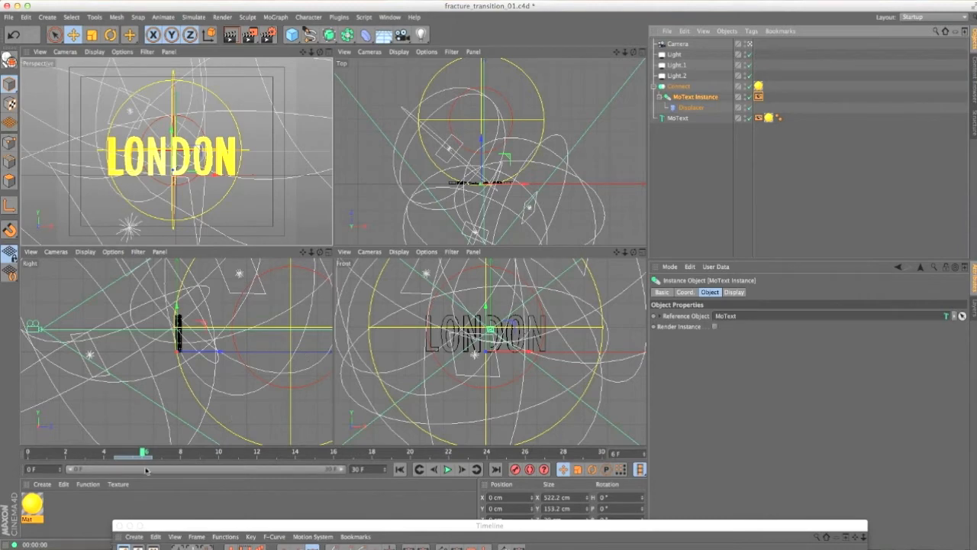
left_click_drag(145, 452, 276, 452)
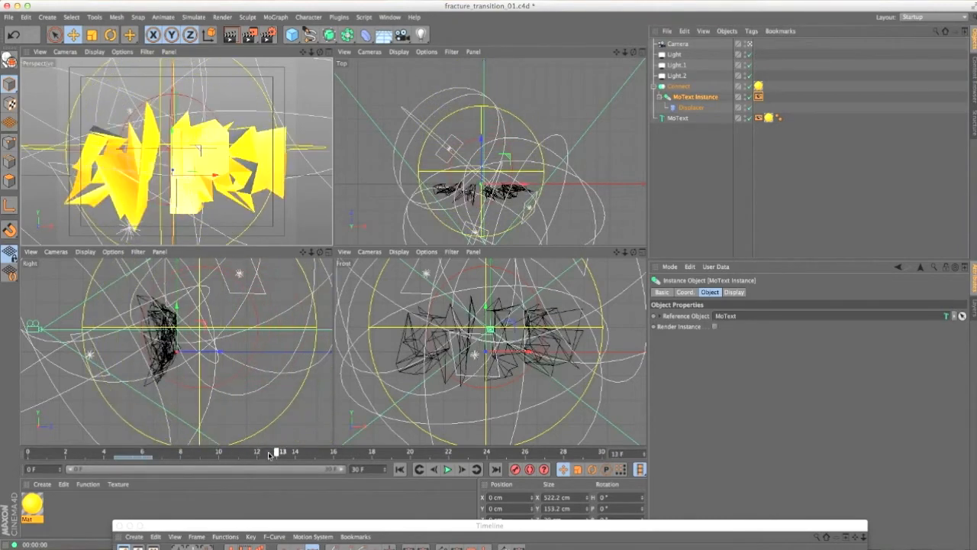
left_click(758, 85)
left_click(699, 89)
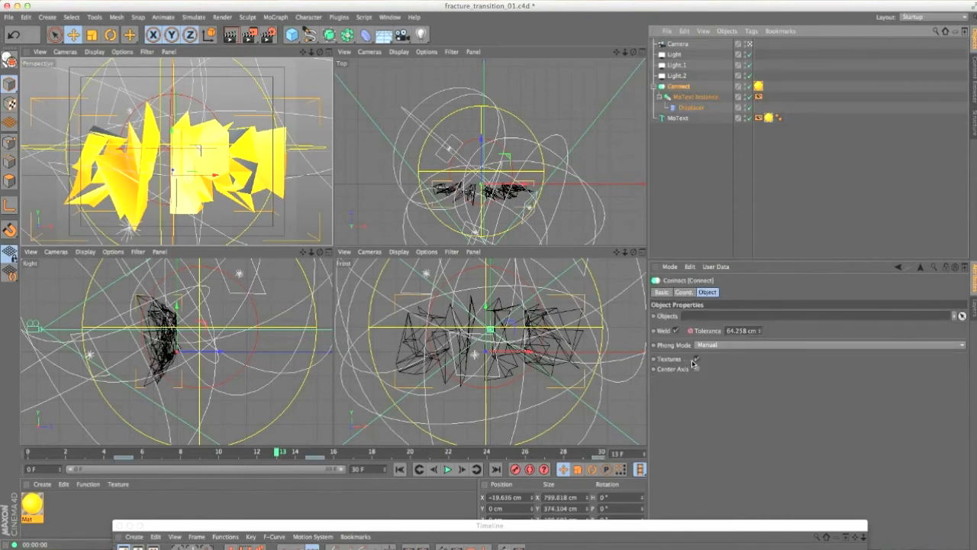
left_click(695, 361)
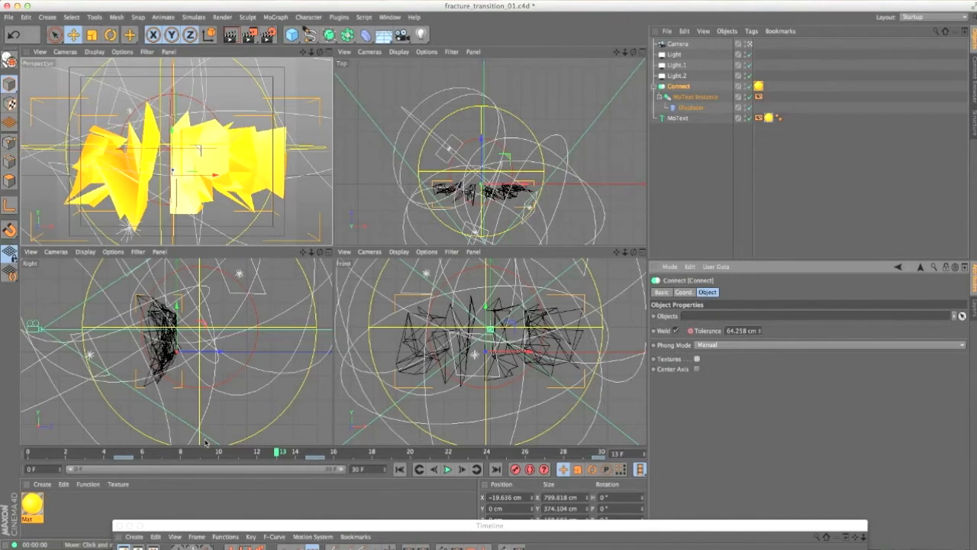
- Keyframe the MoText Instance's Display tag Visibility at 100% on frame 27 and 0% on frame 28
left_click_drag(296, 454, 547, 462)
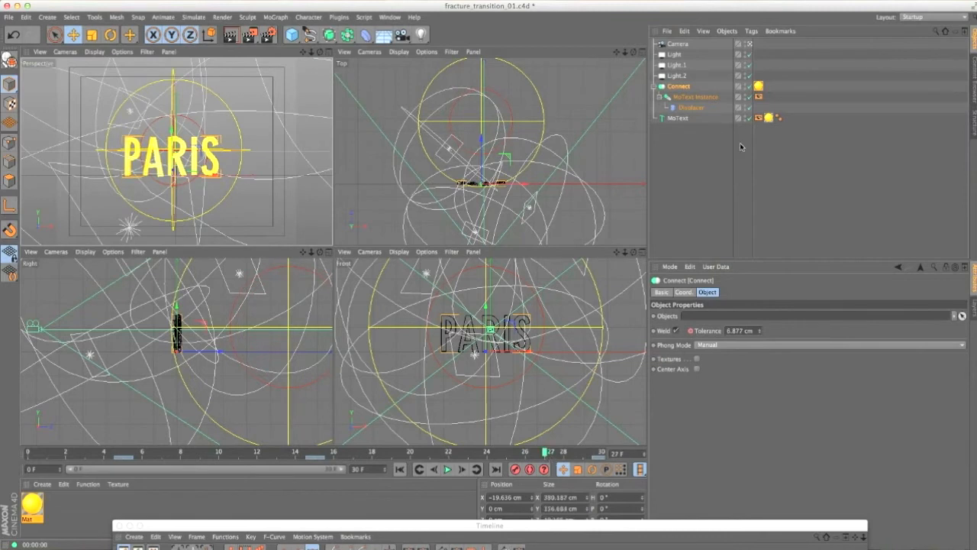
left_click(759, 97)
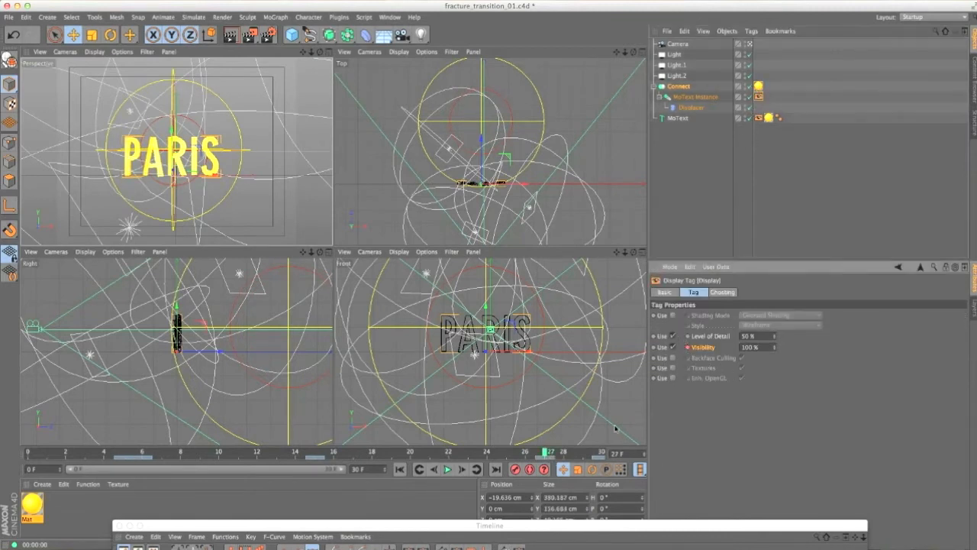
key("g")
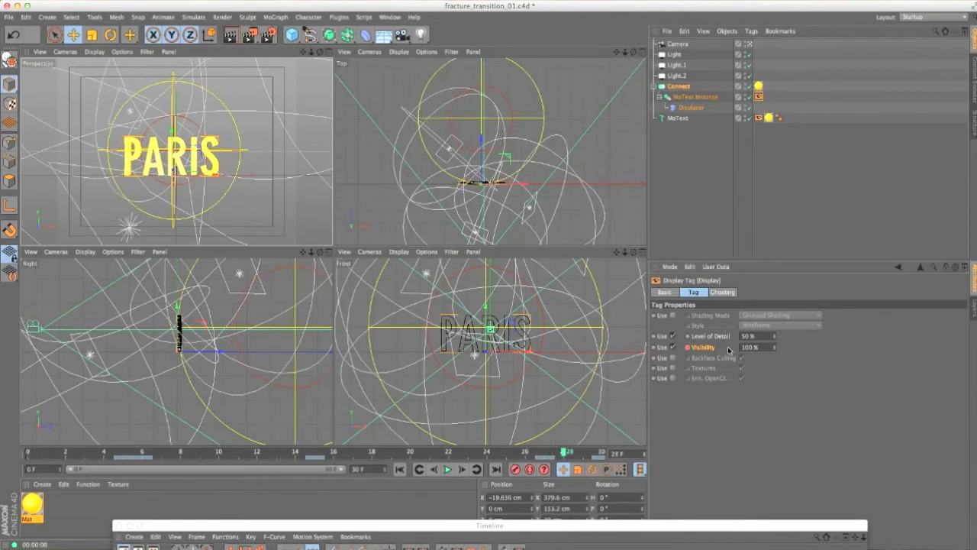
double_click(758, 348)
type("0")
key("Return")
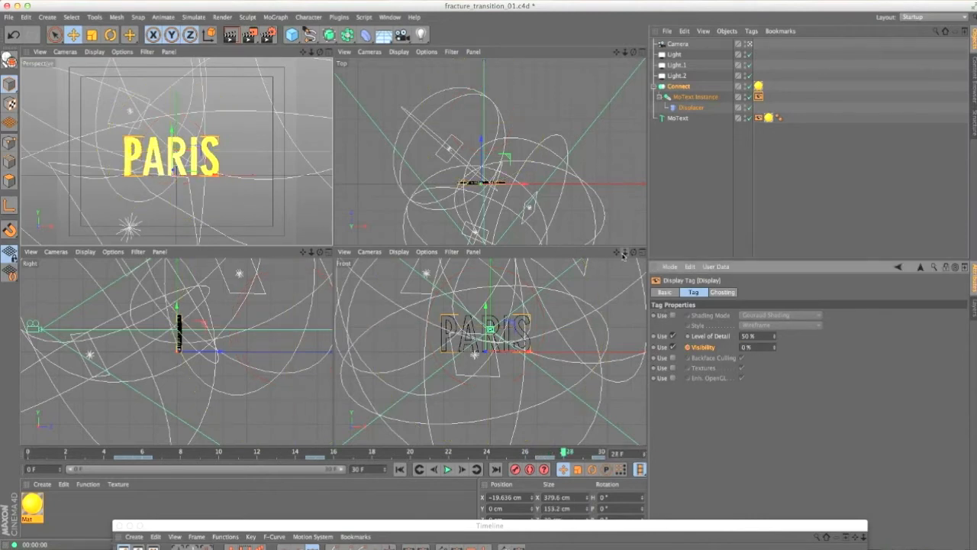
left_click(687, 346, "ctrl")
- Move the Display tag from the MoText Instance to Connect and compare frames 27 and 28
left_click(673, 336)
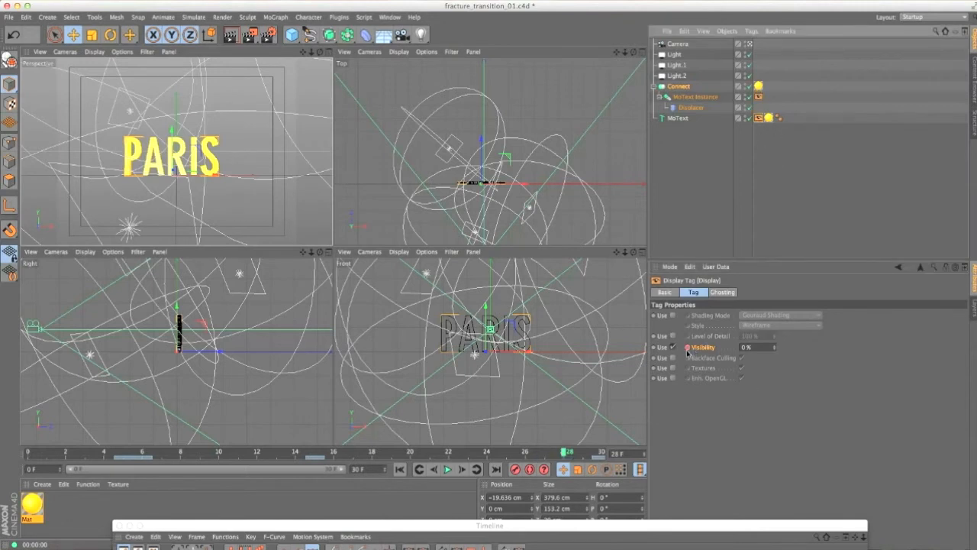
left_click(759, 96)
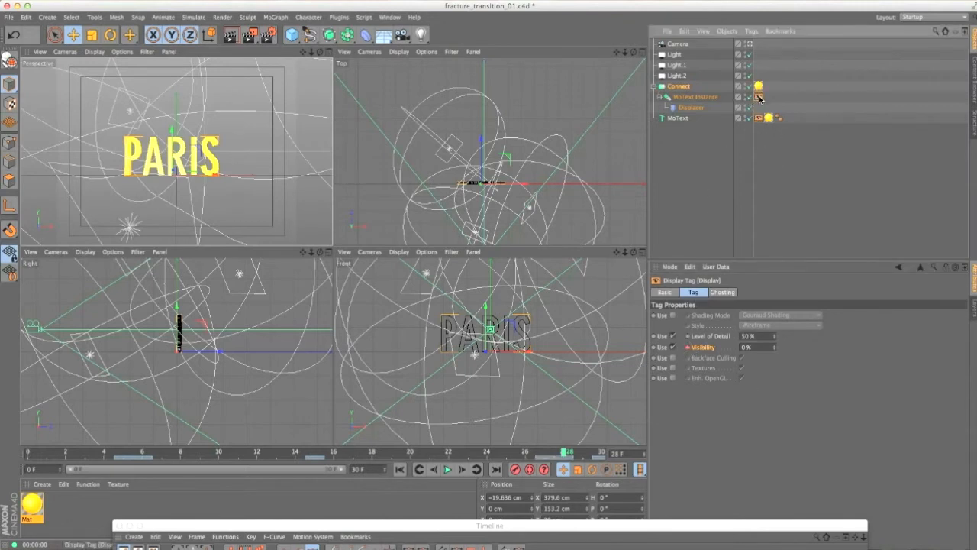
left_click_drag(769, 89, 767, 86)
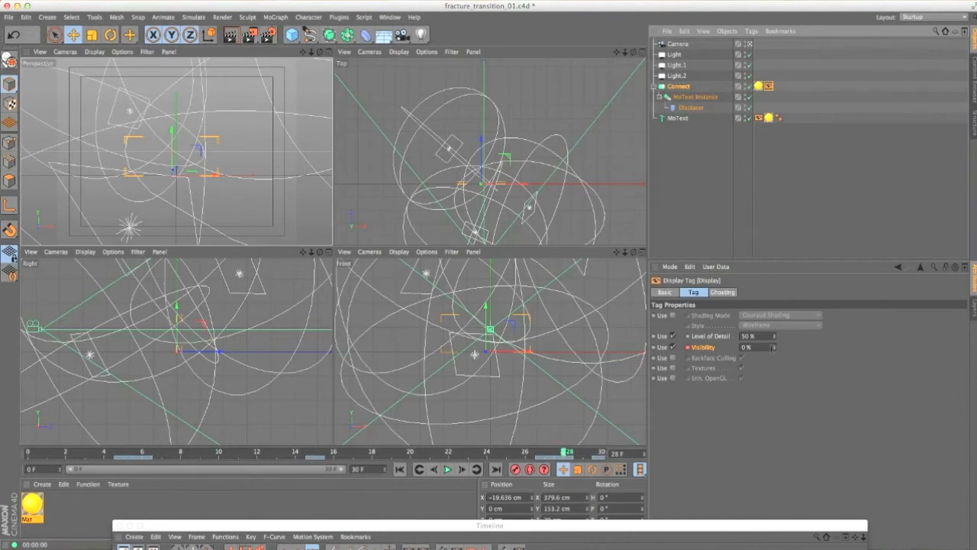
left_click(766, 347)
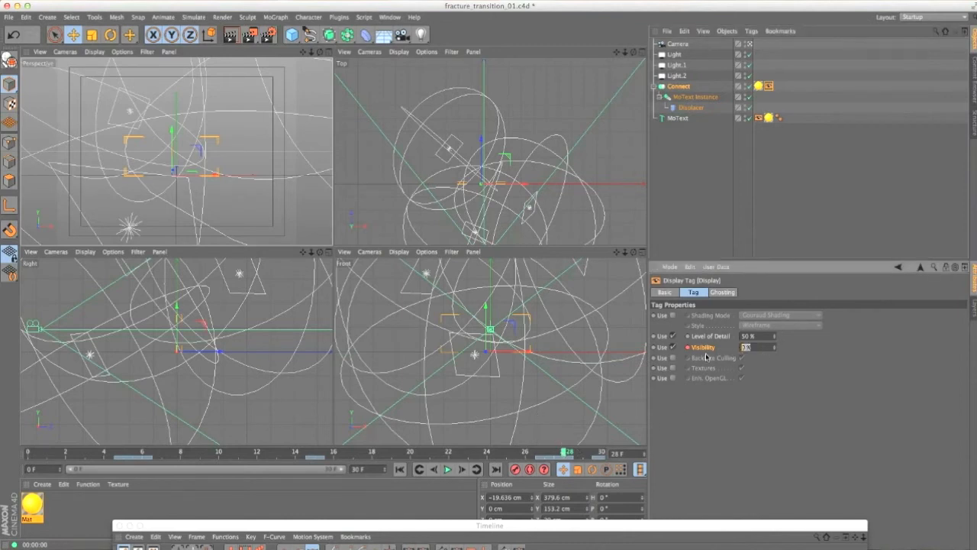
left_click(545, 452)
left_click(563, 453)
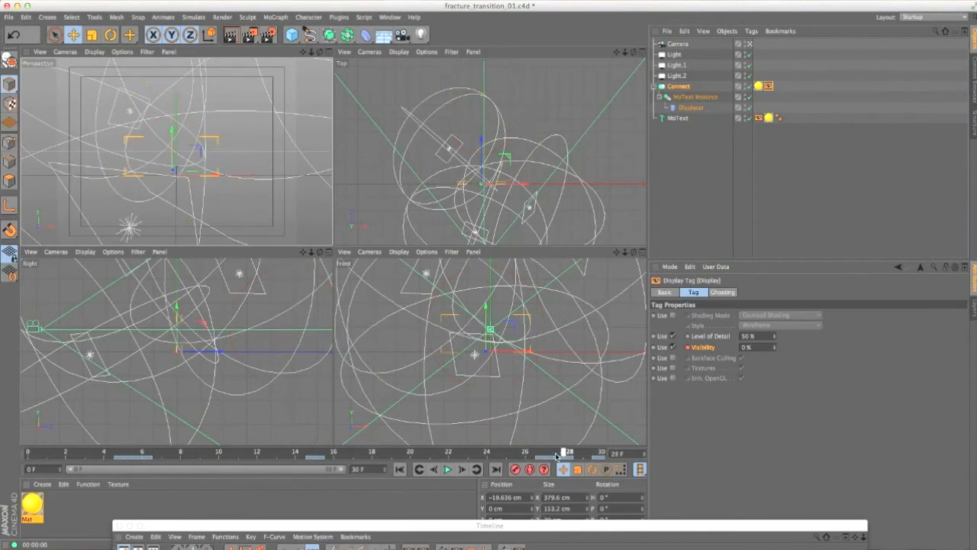
- Keyframe the original MoText's Display tag Visibility at 0% on frame 27 and 100% on frame 28
left_click(712, 119)
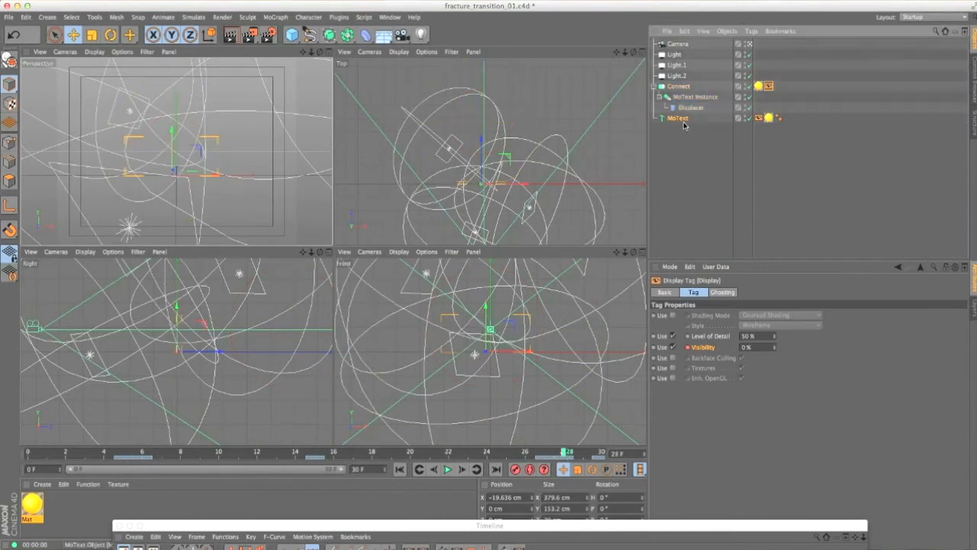
left_click(758, 119)
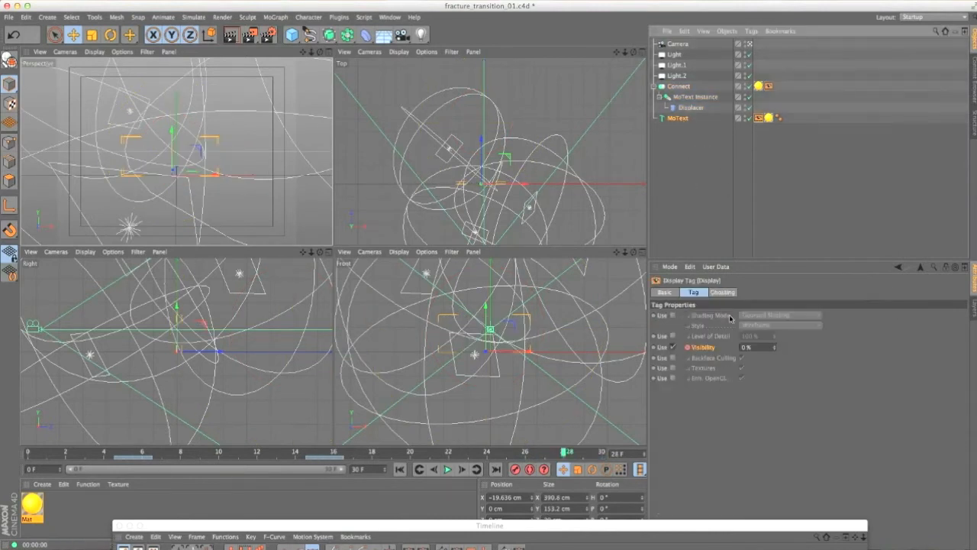
left_click(555, 455)
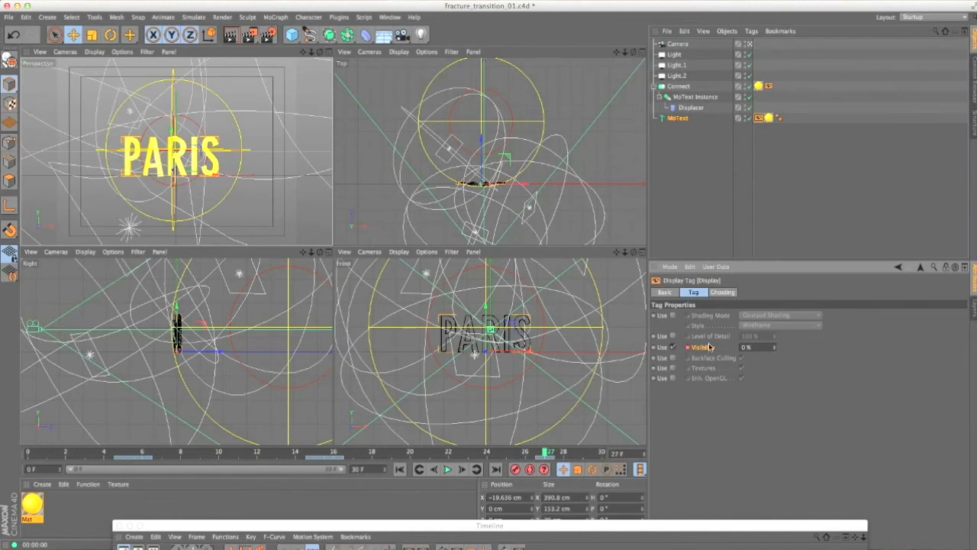
left_click(563, 453)
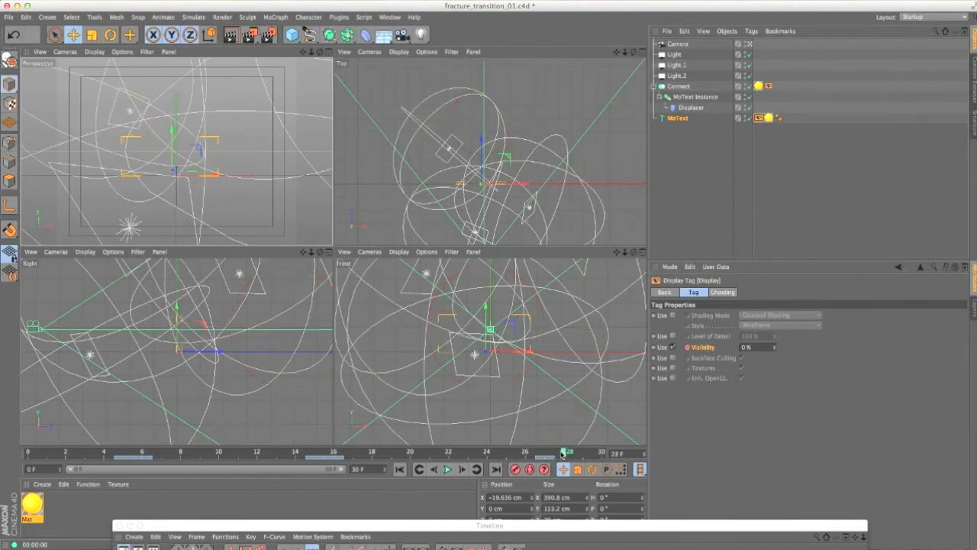
left_click(746, 346)
type("100")
key("Return")
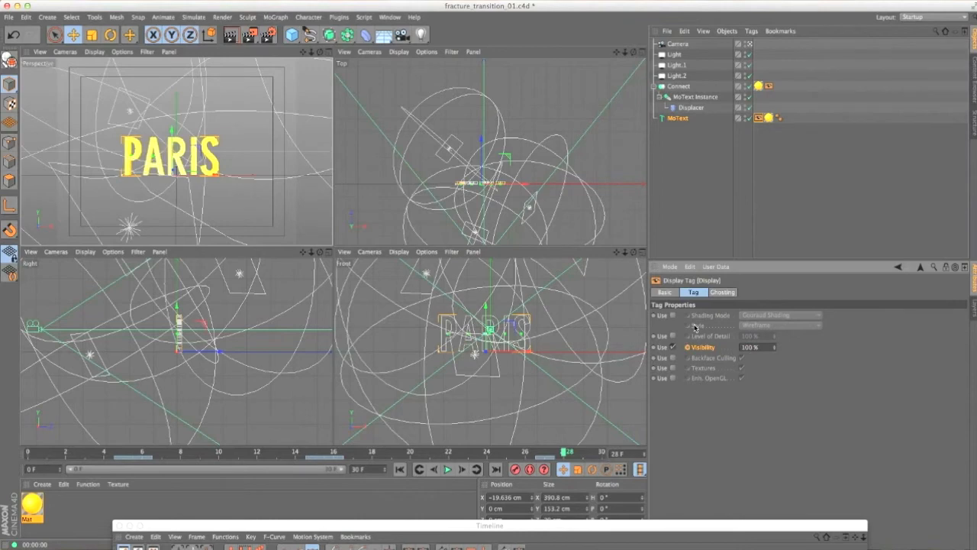
left_click(686, 347)
- Play back the transition from LONDON to PARIS, stop it and scrub to frame 16 to inspect the distorted text
left_click_drag(565, 455, 446, 461)
left_click(447, 469)
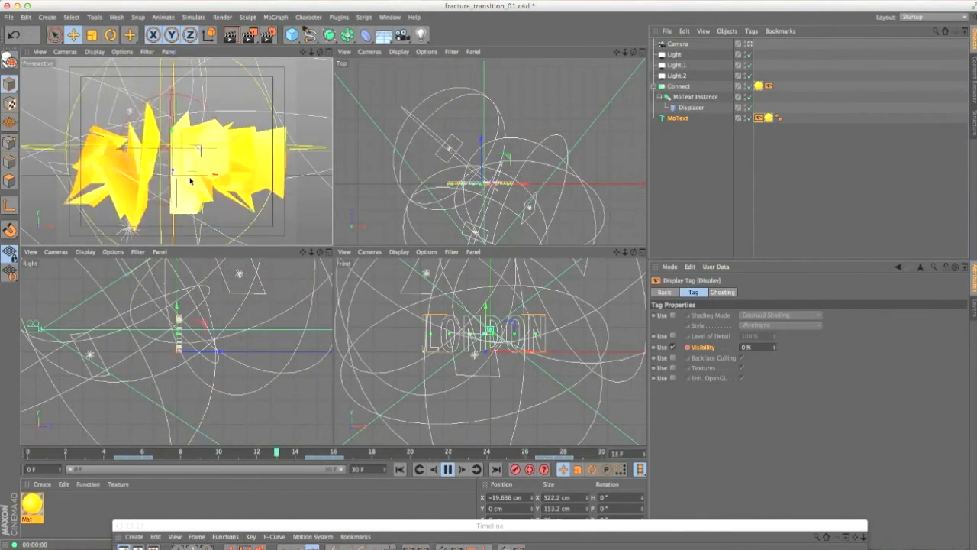
left_click(448, 471)
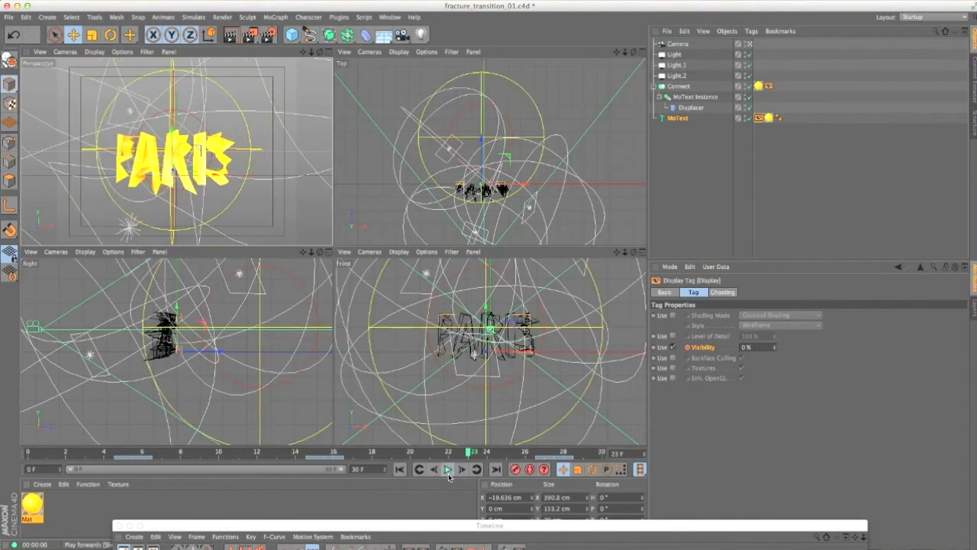
left_click(302, 452)
left_click_drag(302, 452, 333, 452)
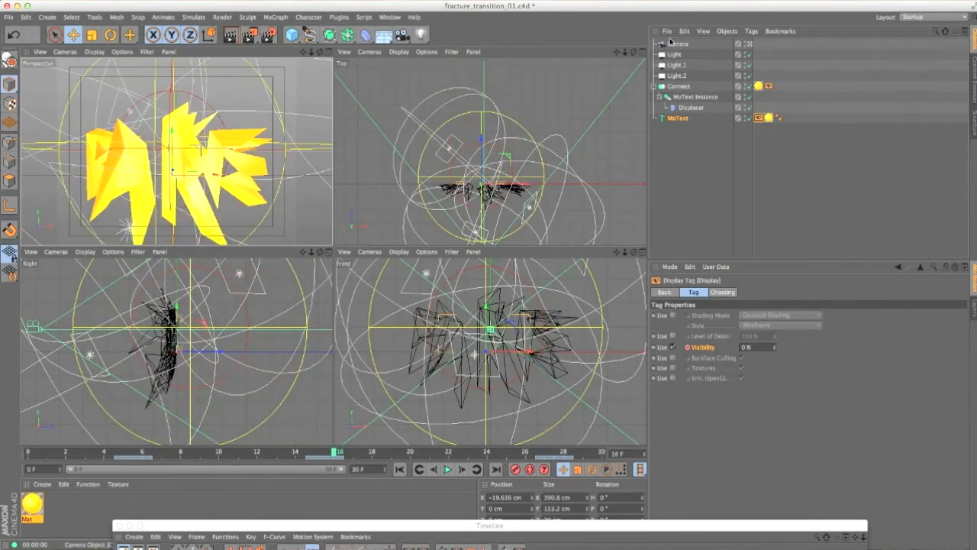
- Review Connect's weld tolerance, its Display tag on frames 16 and 28, and the MoText's text keyframes, ending on frame 30
left_click(679, 87)
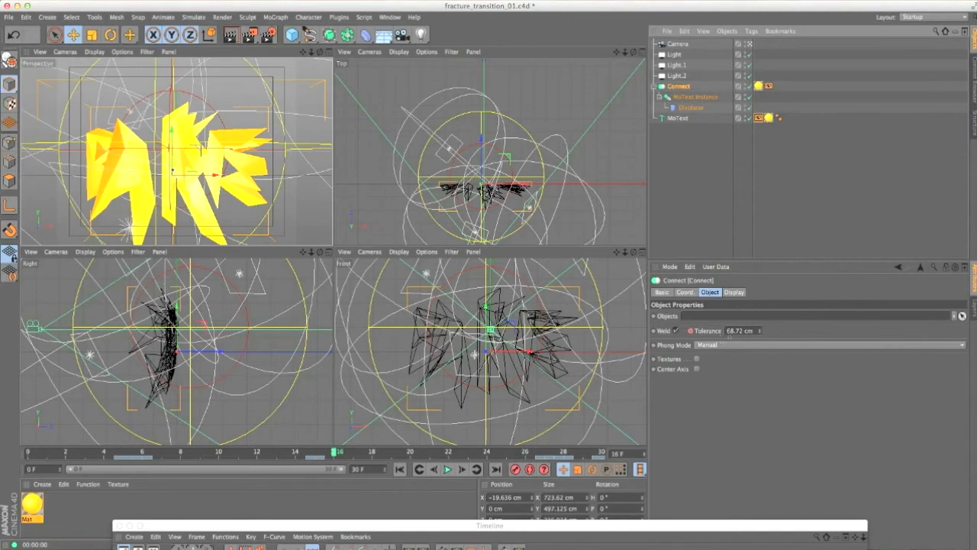
left_click(769, 85)
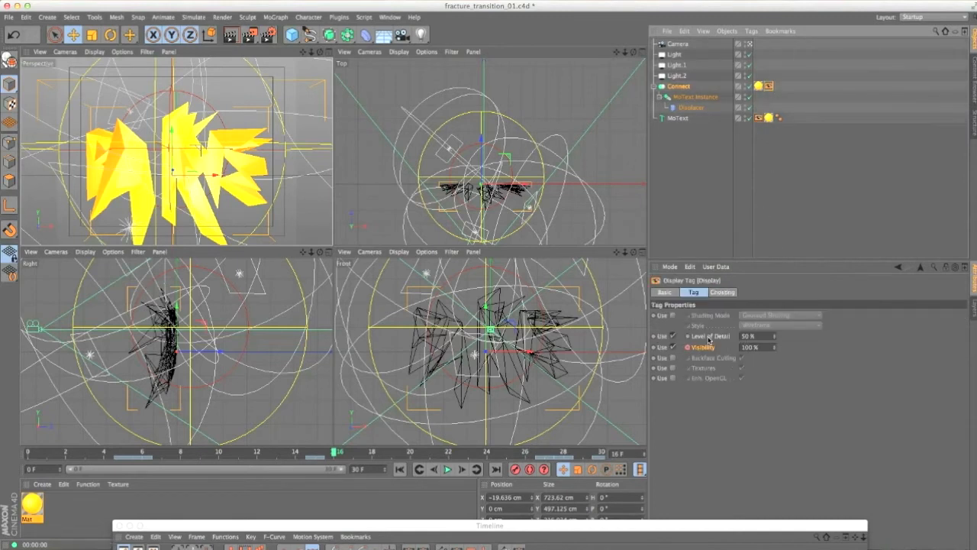
left_click_drag(339, 455, 563, 452)
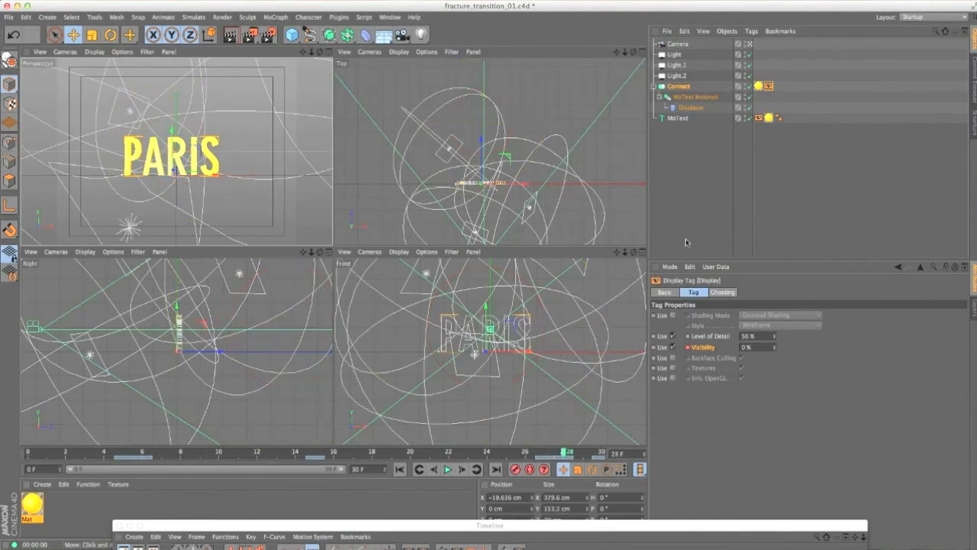
left_click(678, 120)
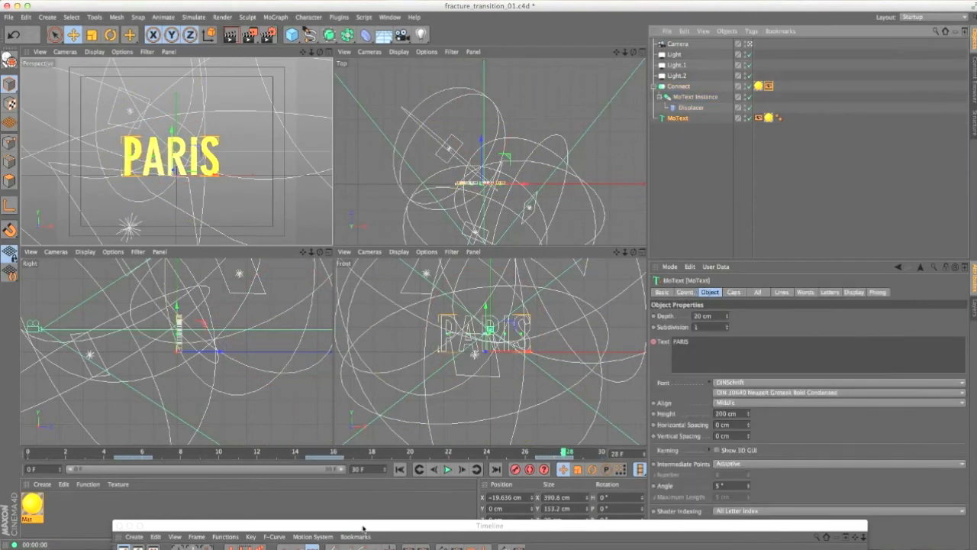
left_click_drag(364, 457, 601, 456)
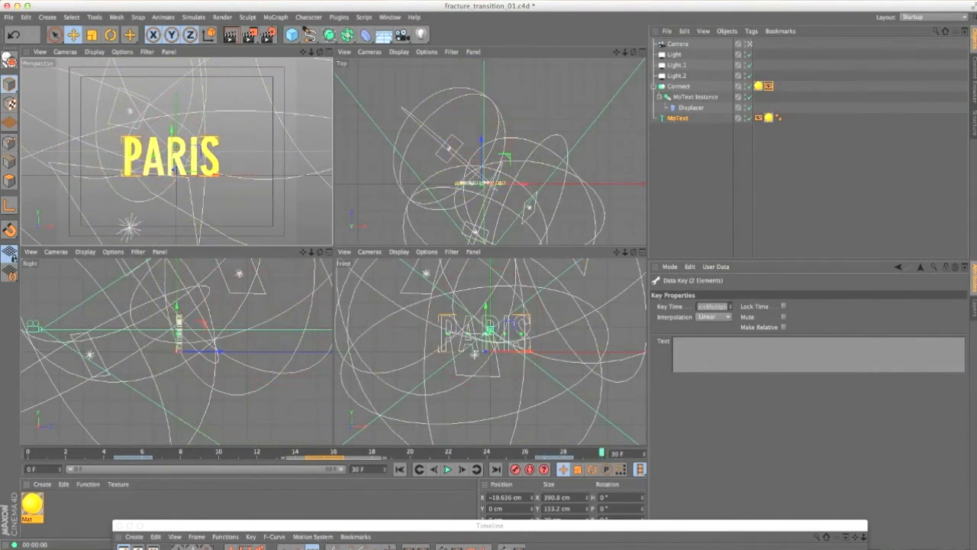
- Play back the transition and stop it on frame 19 to inspect the distorted text
left_click(419, 468)
left_click(447, 469)
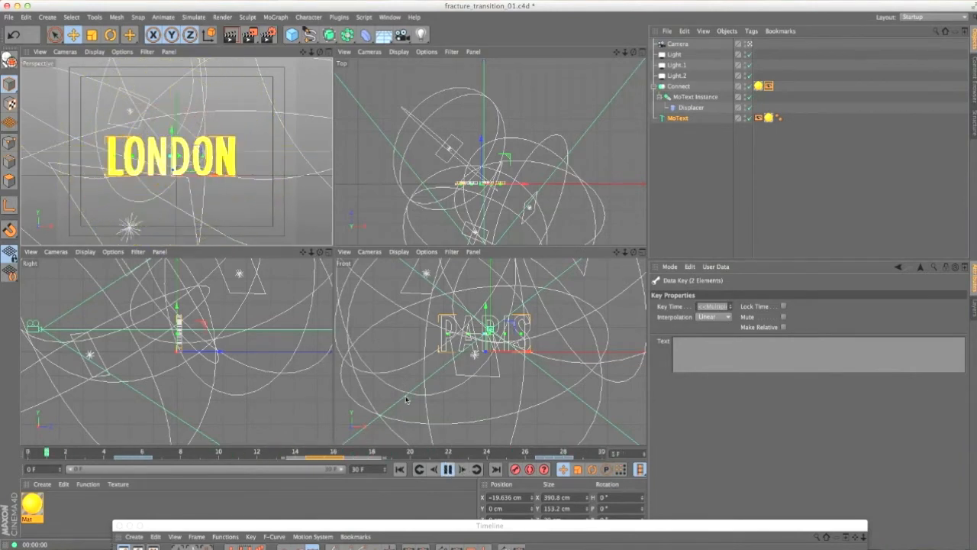
left_click(447, 469)
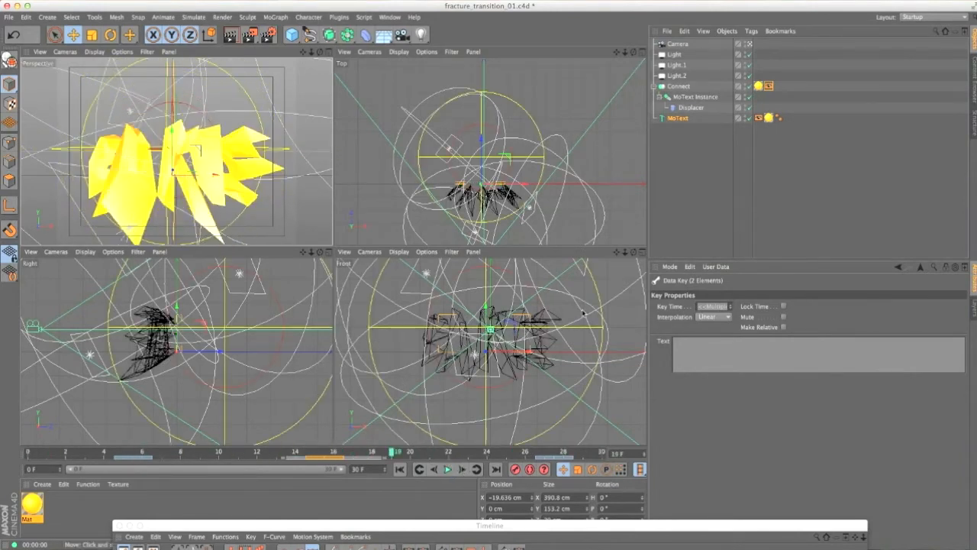
- Add a Delay effector as a child of the MoText Instance, placed below the Displacer
left_click(678, 118)
left_click(694, 98)
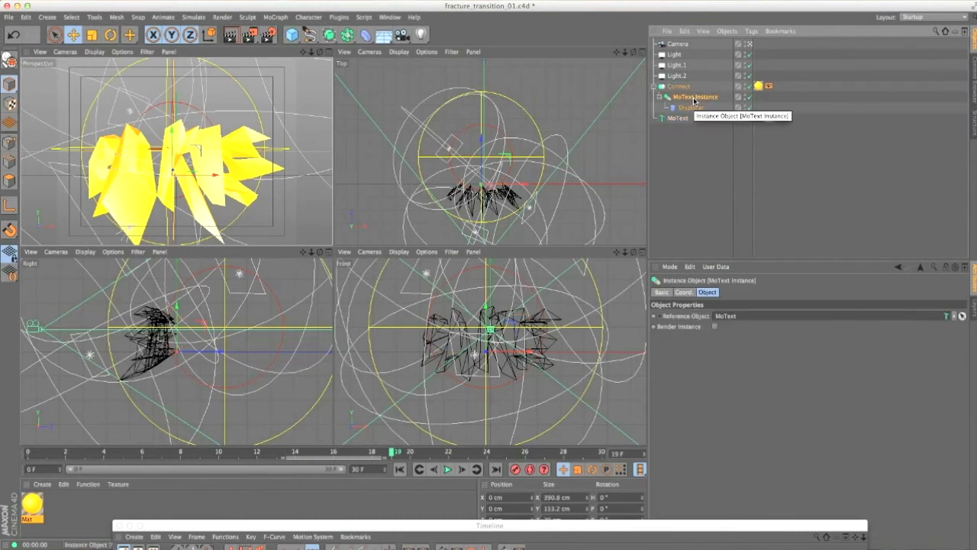
left_click(283, 20)
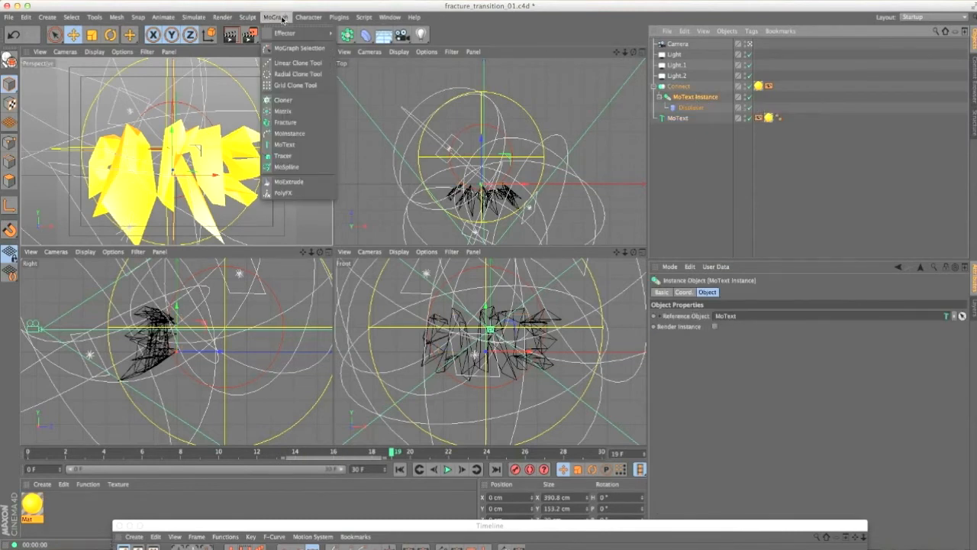
mouse_move(286, 33)
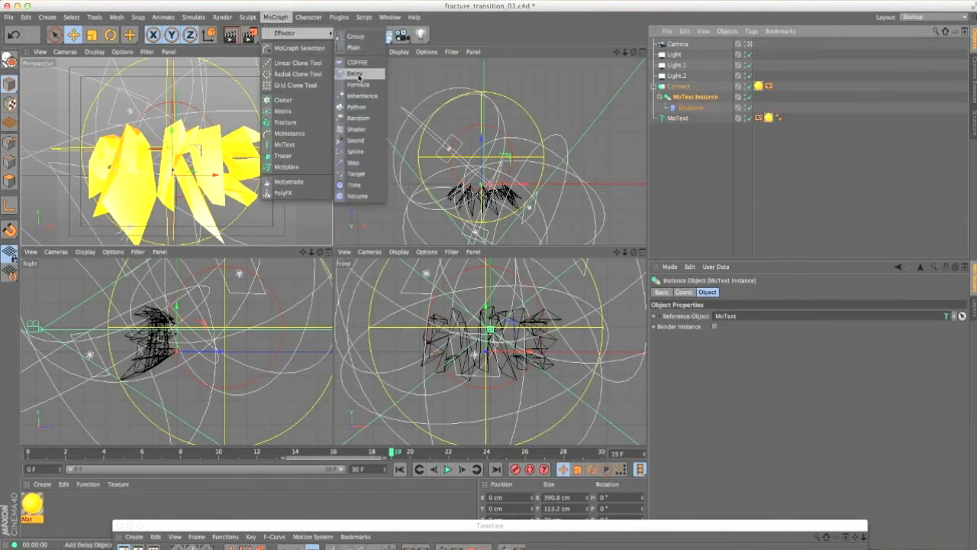
left_click(355, 73)
left_click_drag(671, 47, 692, 123)
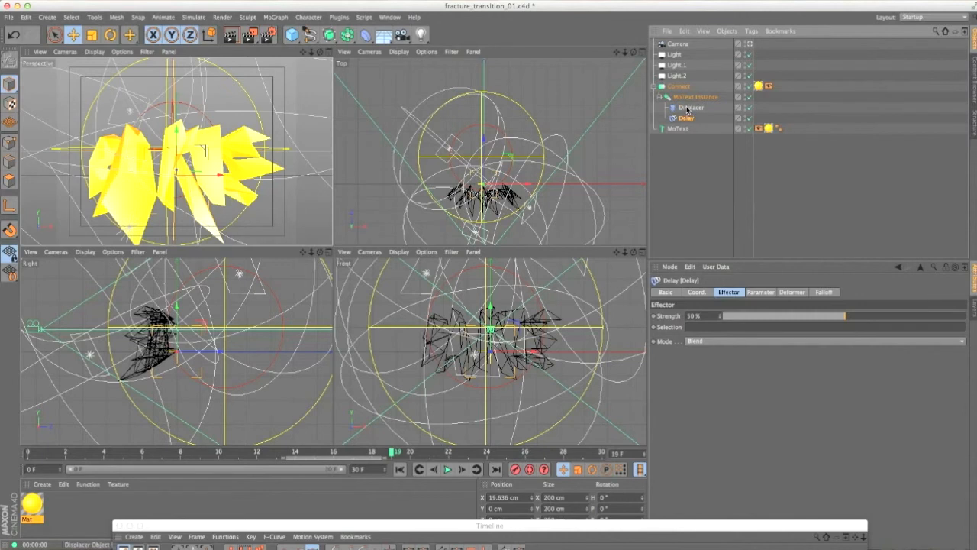
- Set the Delay effector's Strength to 65%
left_click(690, 108)
left_click(687, 119)
left_click(654, 314)
type("65")
key("Return")
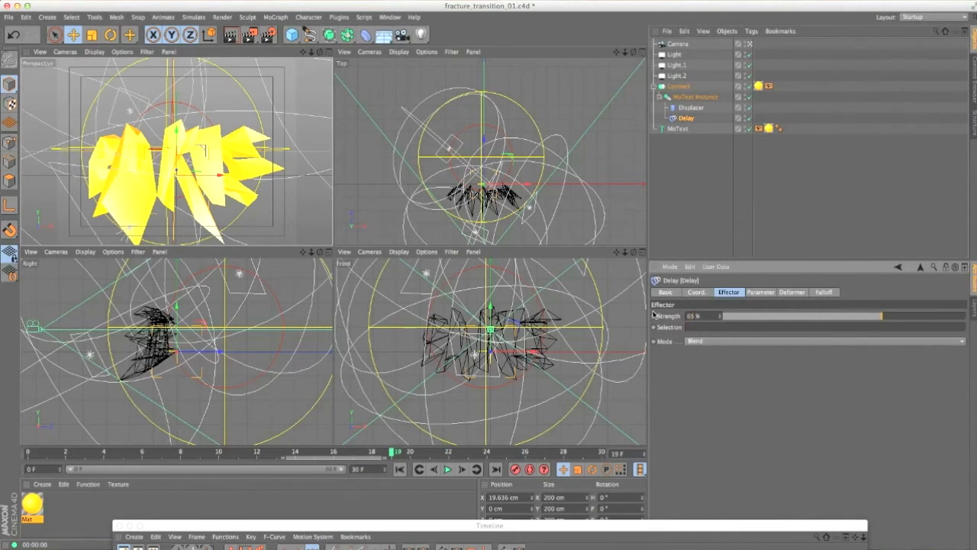
- Set the Delay effector's Deformation to Point
left_click(762, 292)
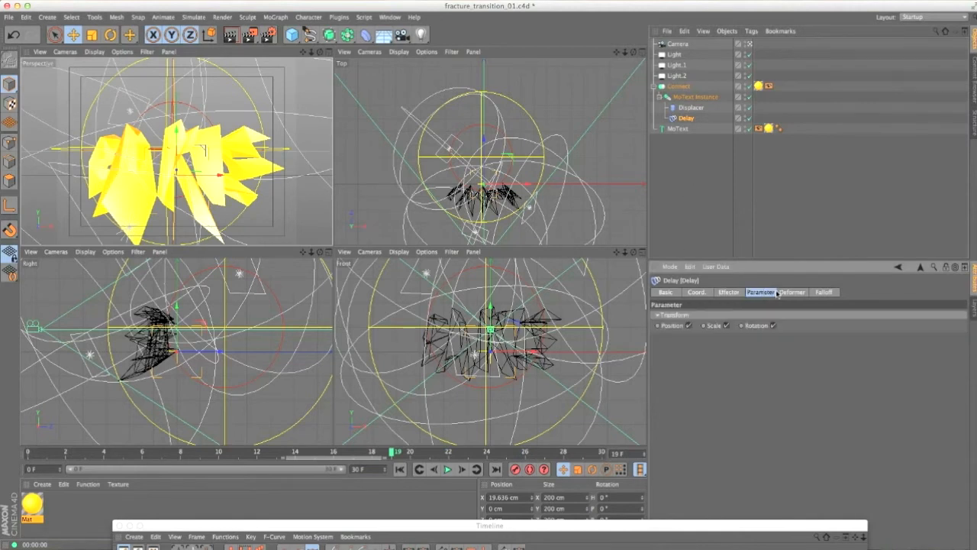
left_click(792, 292)
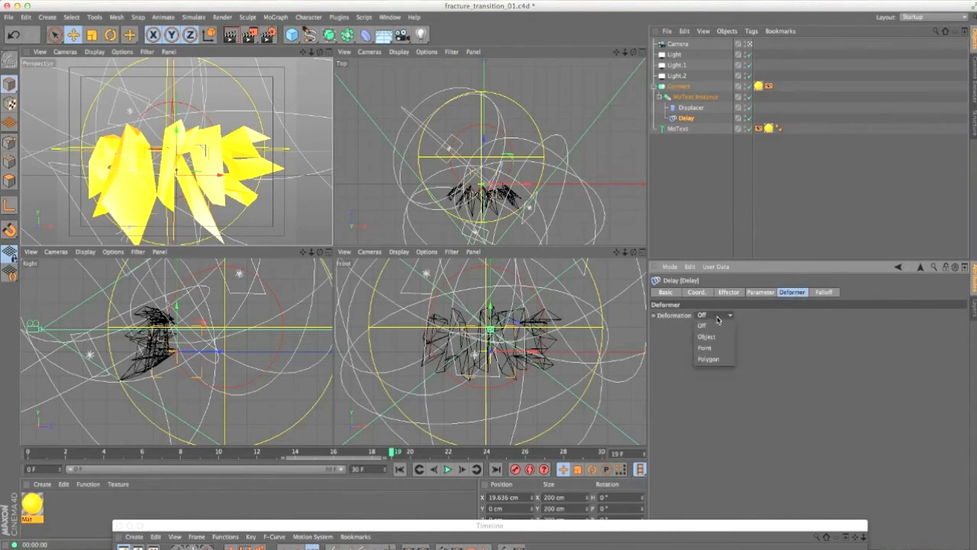
left_click(716, 349)
- Play back the delayed transition from frame 0 while reviewing the MoText Instance and Delay settings, and return to frame 0
left_click(398, 470)
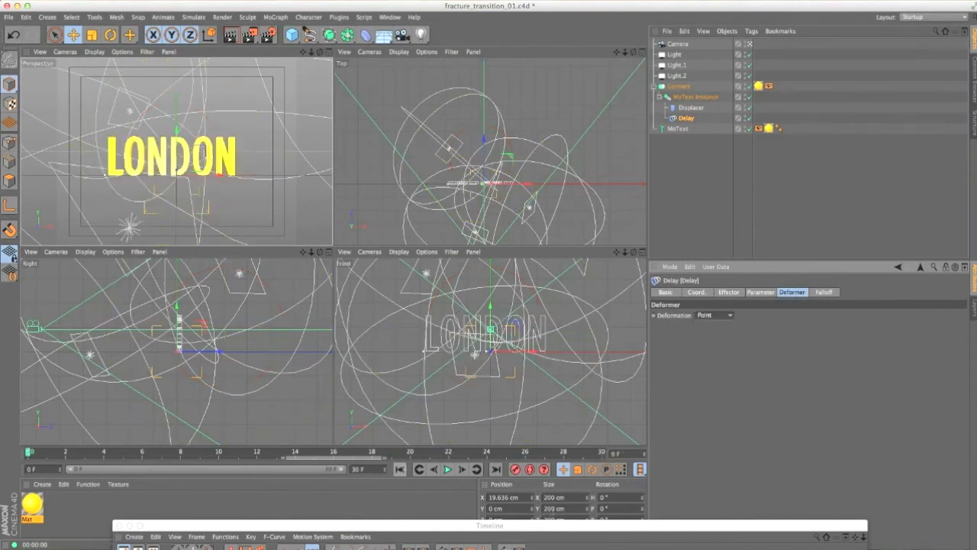
left_click(447, 470)
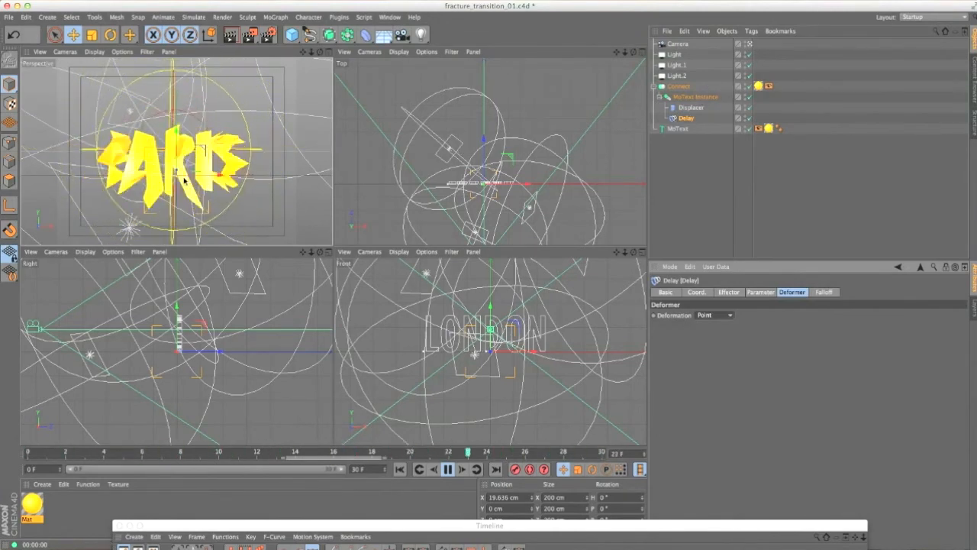
left_click(687, 97)
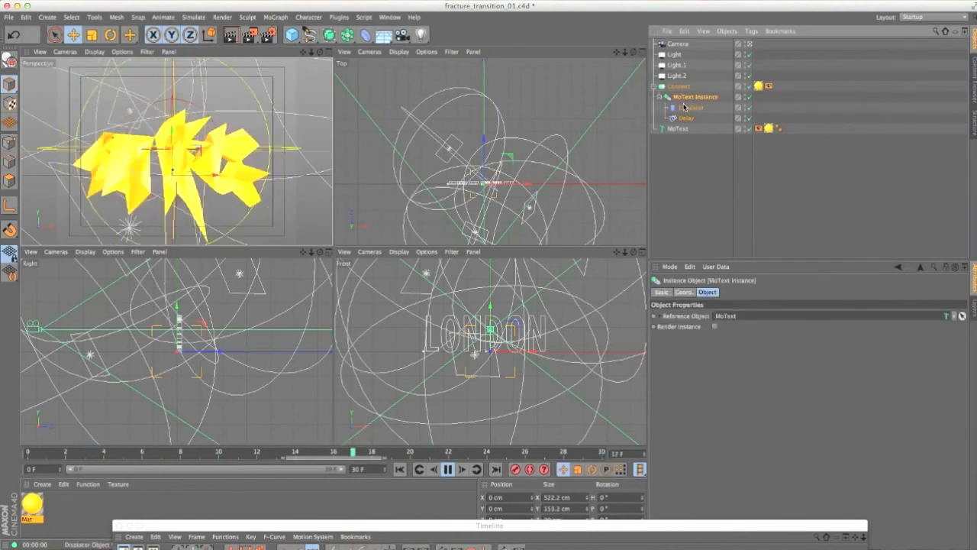
left_click(687, 119)
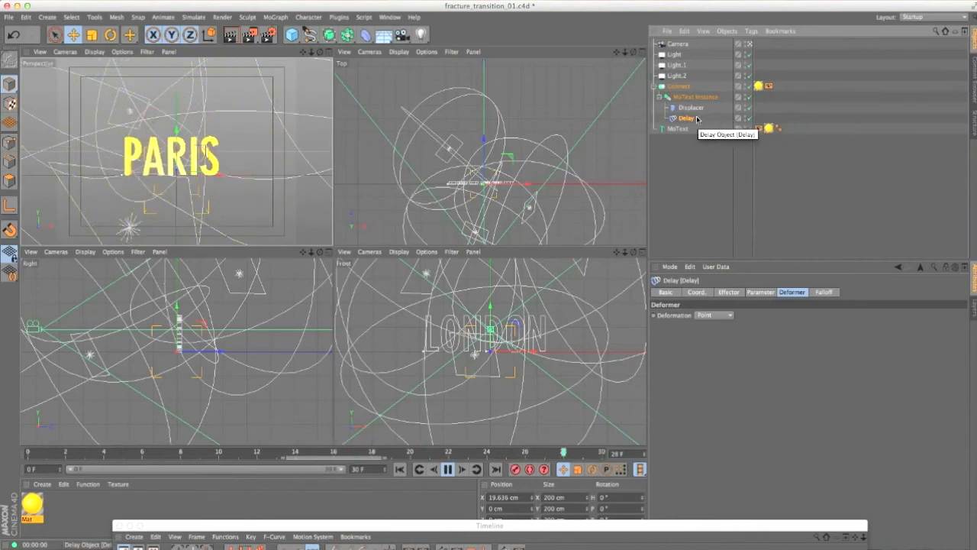
left_click(448, 469)
left_click(399, 469)
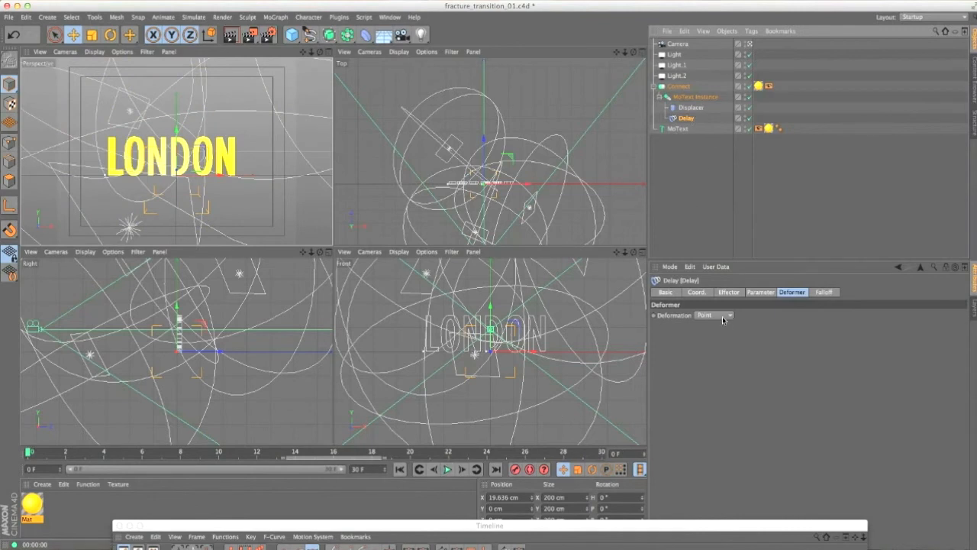
- Try a Delay Strength of 85% during playback, restore it to 65% and scrub to frame 28
left_click(737, 293)
left_click(931, 315)
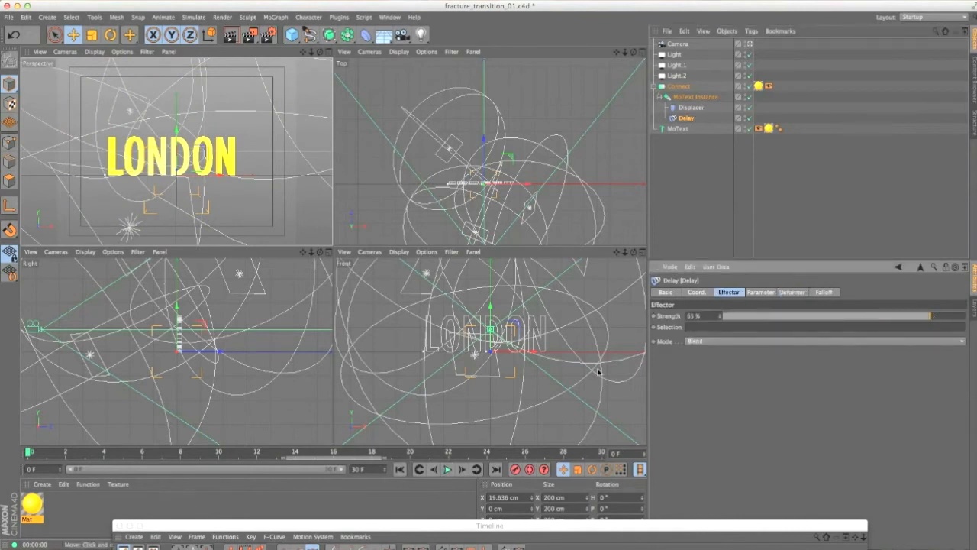
left_click(448, 468)
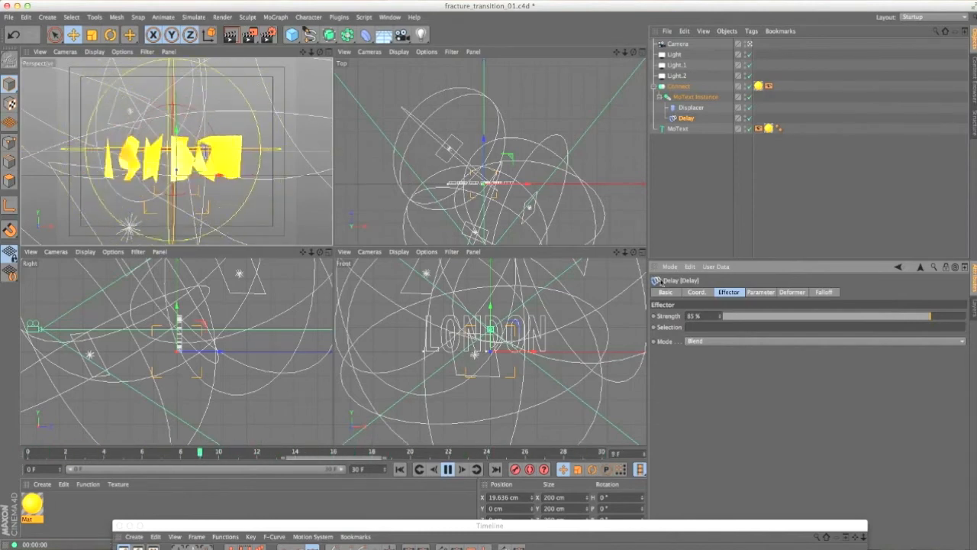
left_click(882, 315)
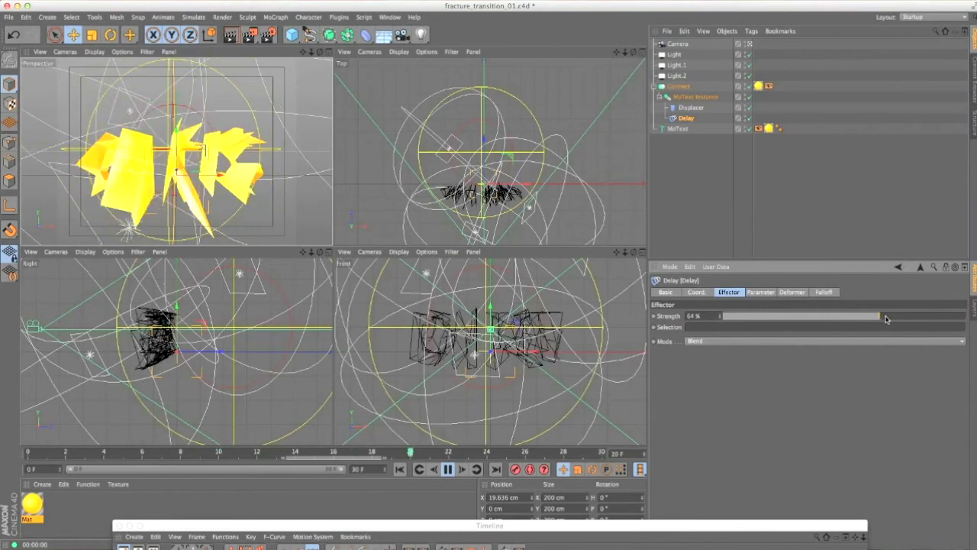
left_click_drag(886, 319, 883, 321)
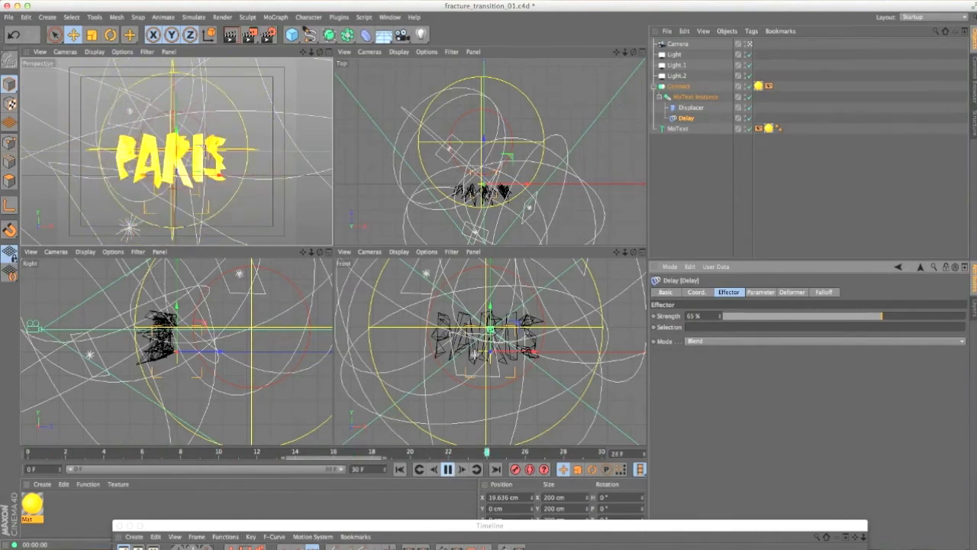
left_click(448, 470)
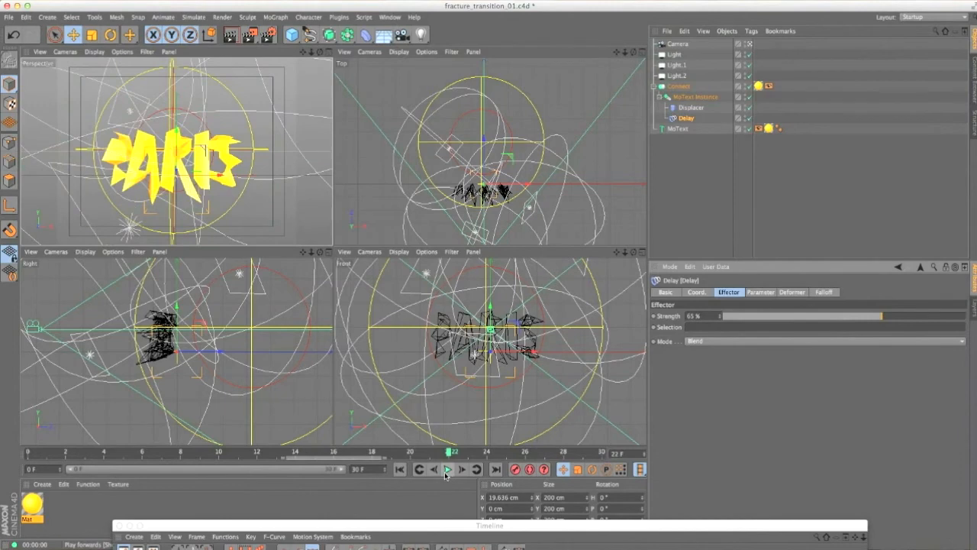
left_click_drag(449, 451, 563, 451)
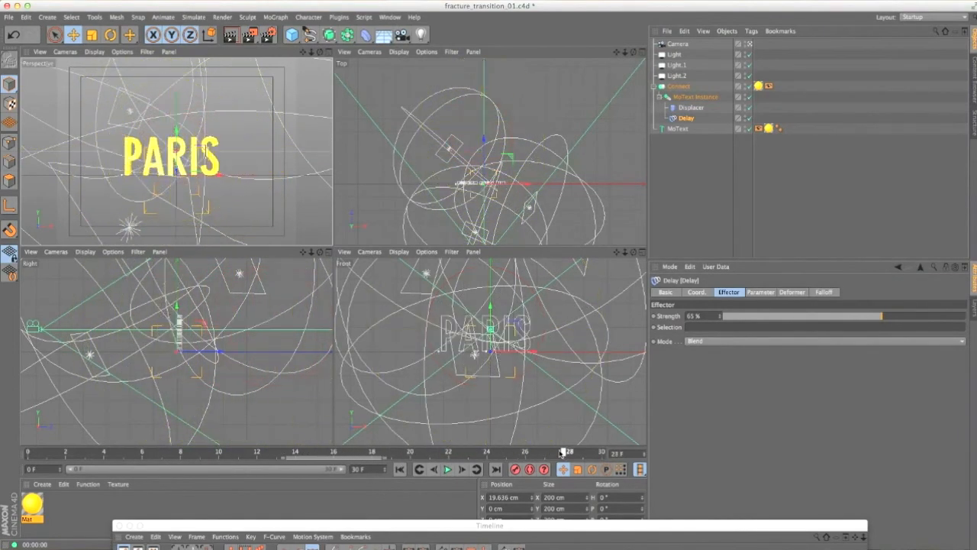
- On frame 13, add a Cloth Surface inside Connect and nest the MoText Instance under it
left_click(678, 87)
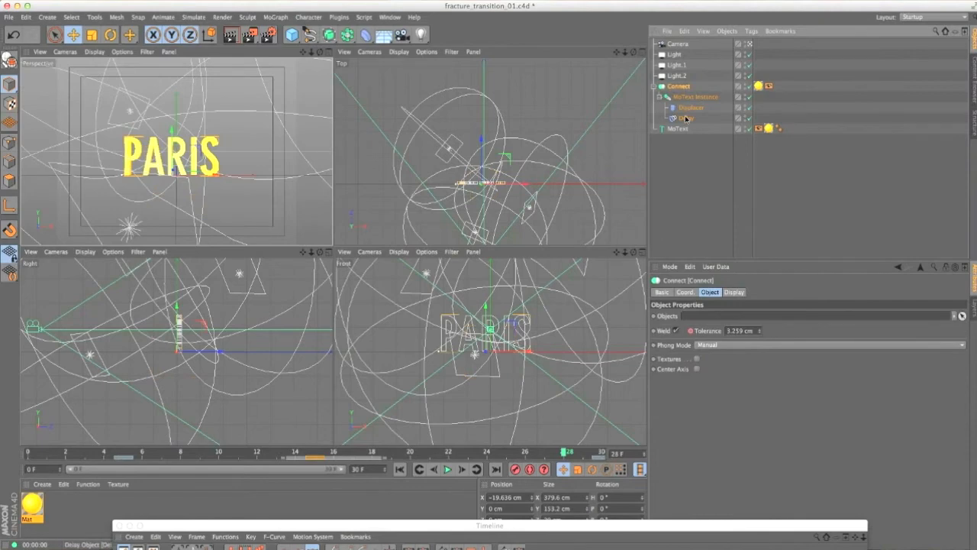
left_click(276, 451)
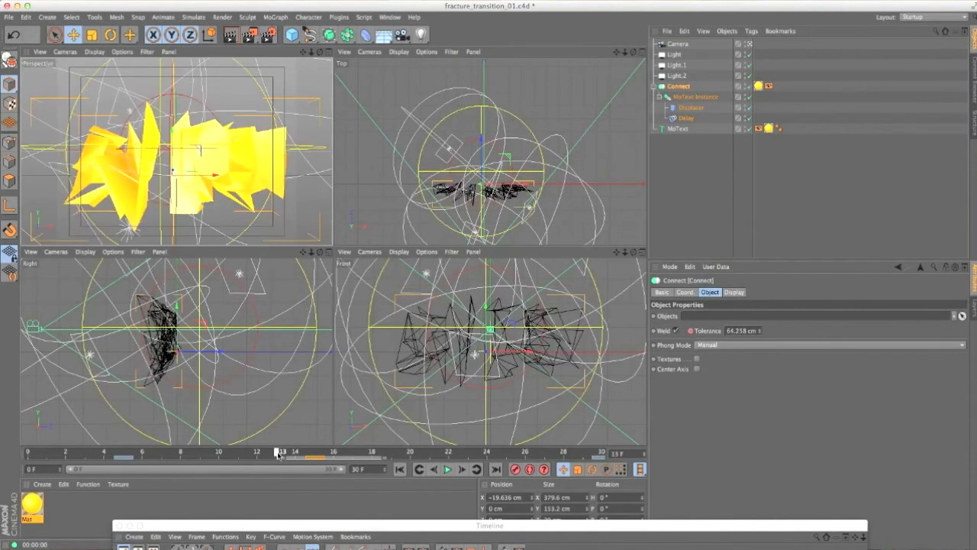
left_click(193, 17)
mouse_move(214, 33)
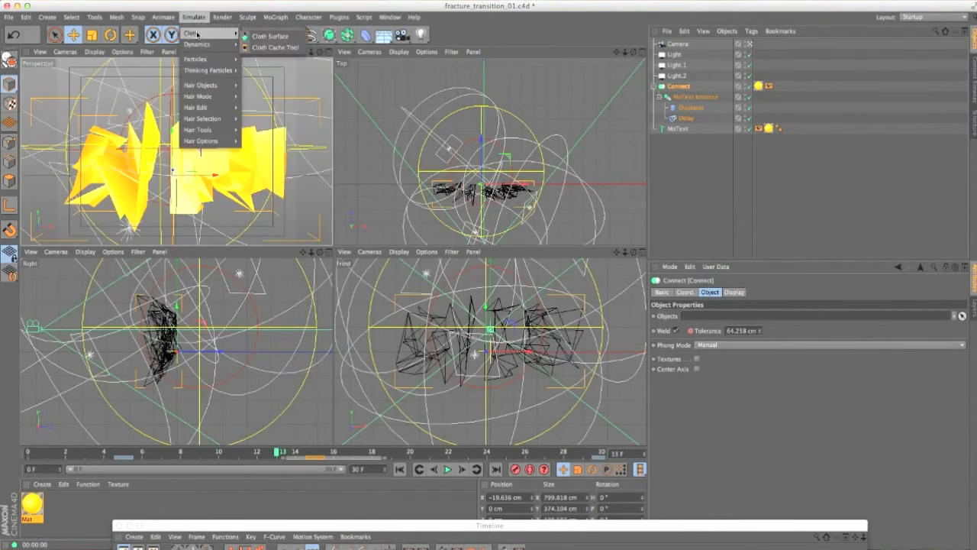
left_click(271, 36)
left_click_drag(685, 44, 690, 97)
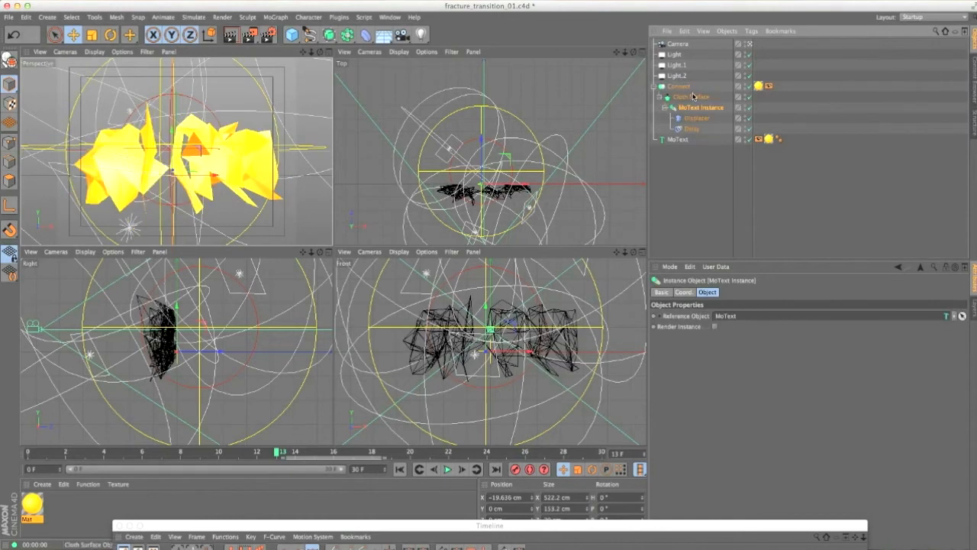
- Set the Cloth Surface's Subdivisions to 0 and its Thickness to 2 cm
left_click(691, 96)
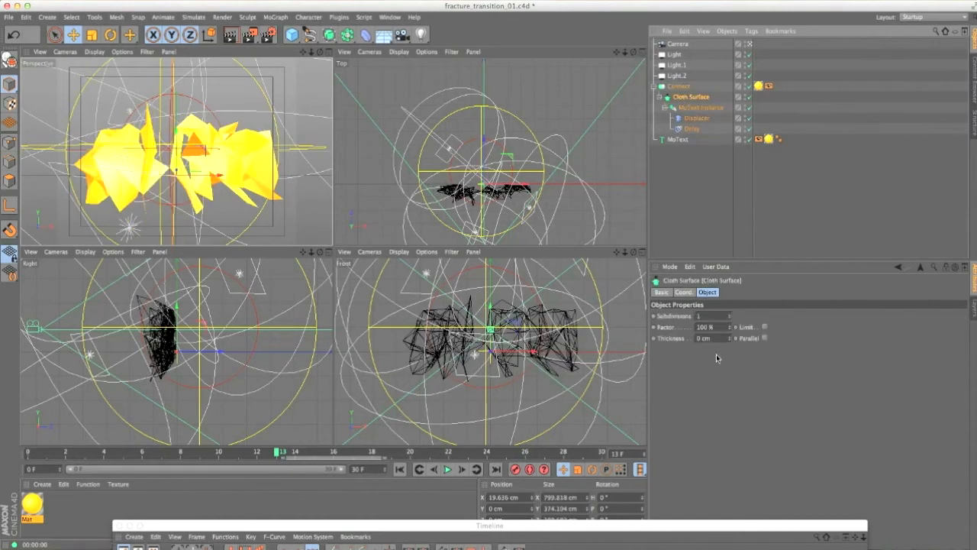
left_click(713, 315)
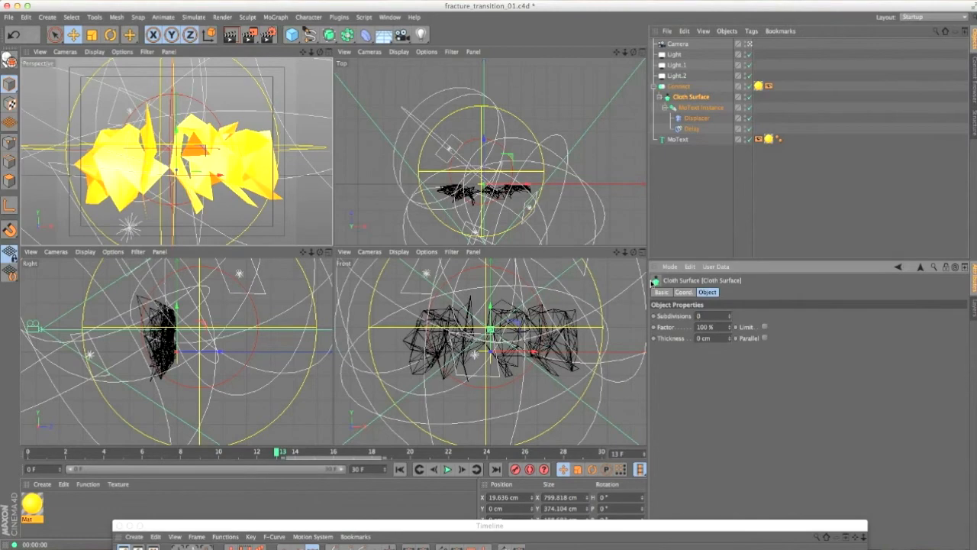
key("Return")
left_click(712, 338)
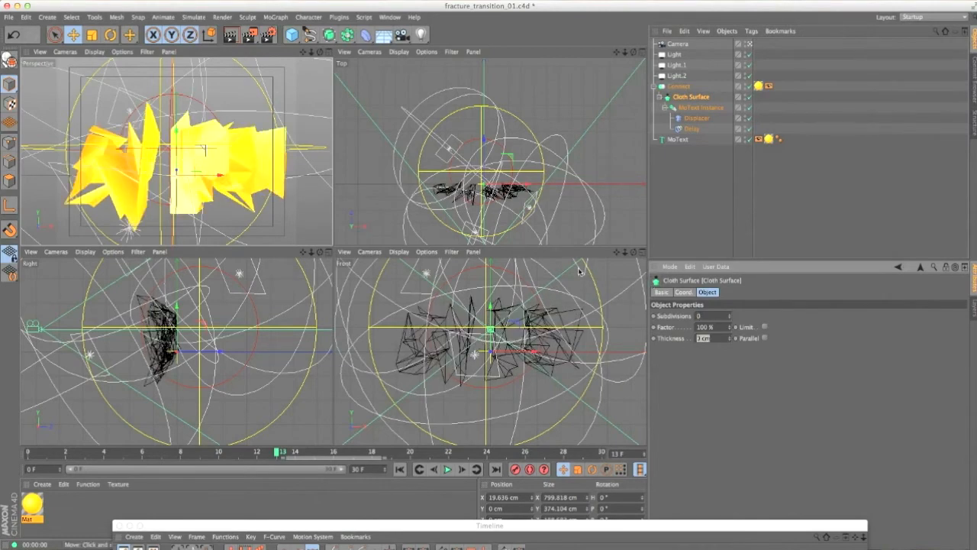
type("2")
key("Return")
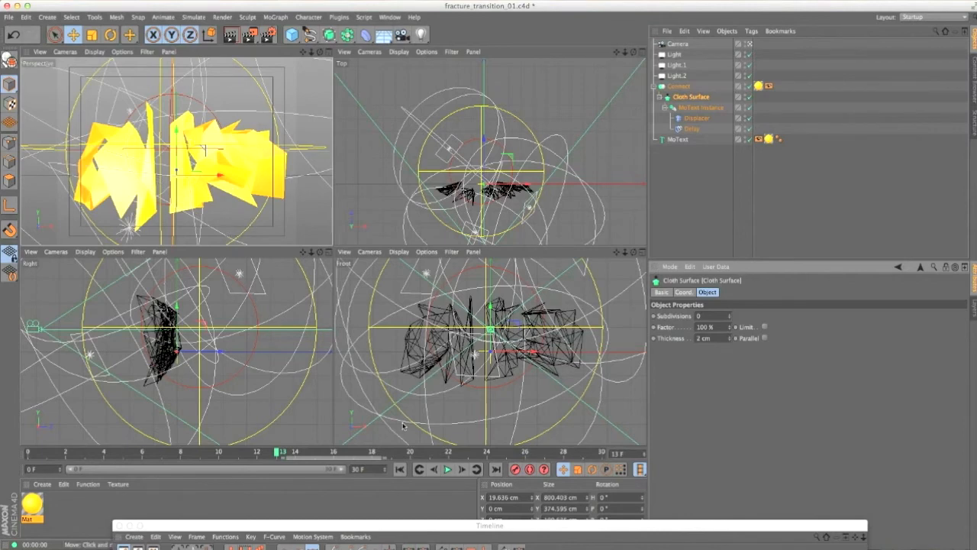
- Scrub to frame 18 and toggle the Cloth Surface off and on to compare the distorted text with and without thickness
left_click_drag(295, 453, 380, 466)
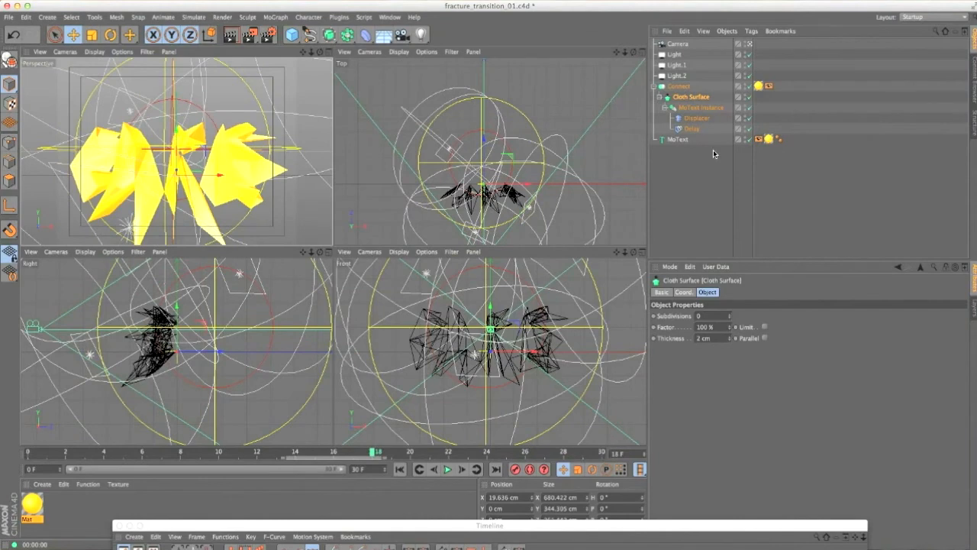
left_click(749, 98)
left_click(750, 97)
left_click(749, 98)
left_click(749, 98)
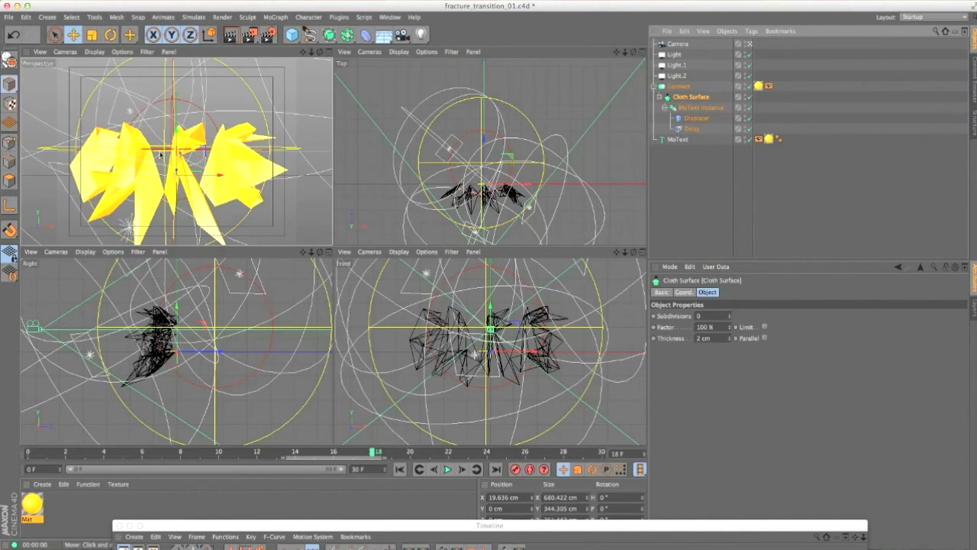
- Render frame 18 in the Perspective view and review the yellow material's Luminance gradient and Ambient Occlusion diffusion texture
left_click(230, 34)
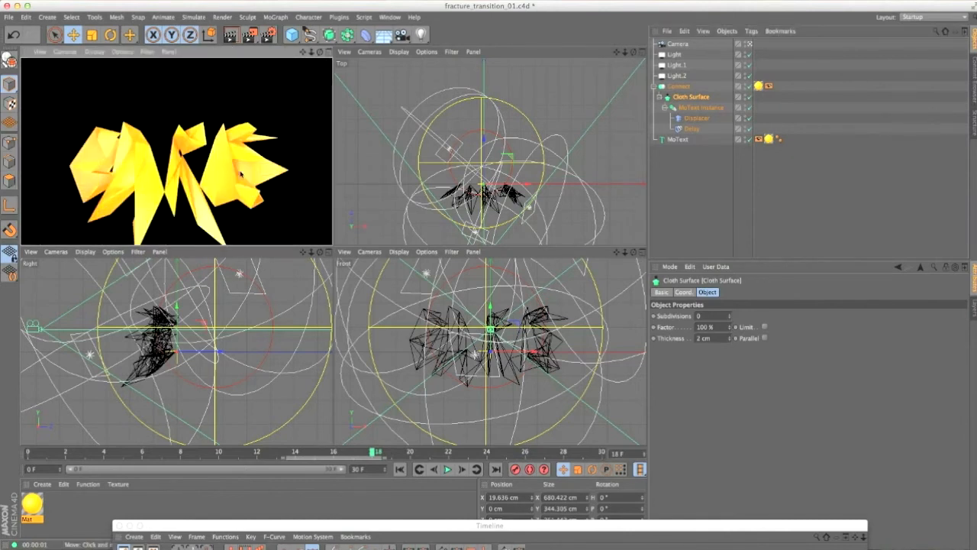
double_click(32, 502)
left_click_drag(210, 64, 547, 126)
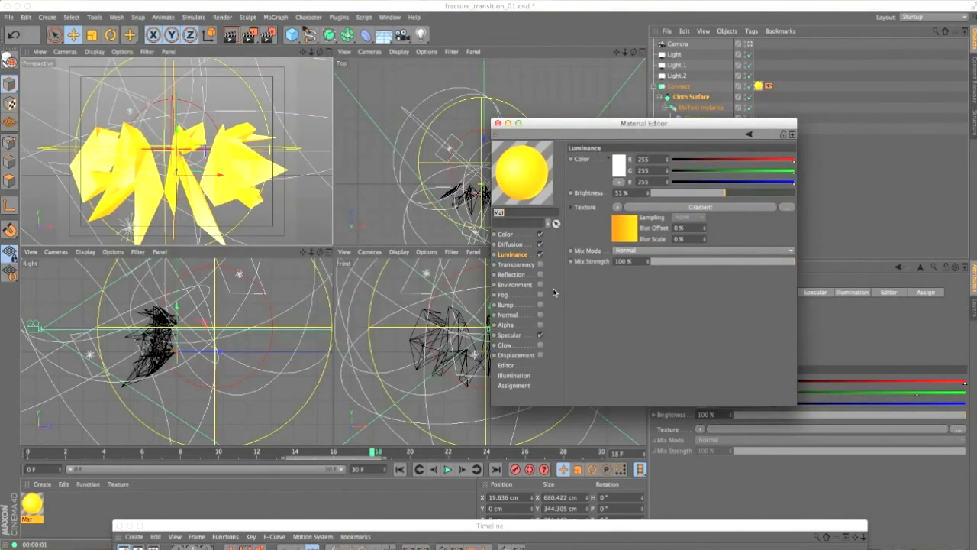
left_click(516, 244)
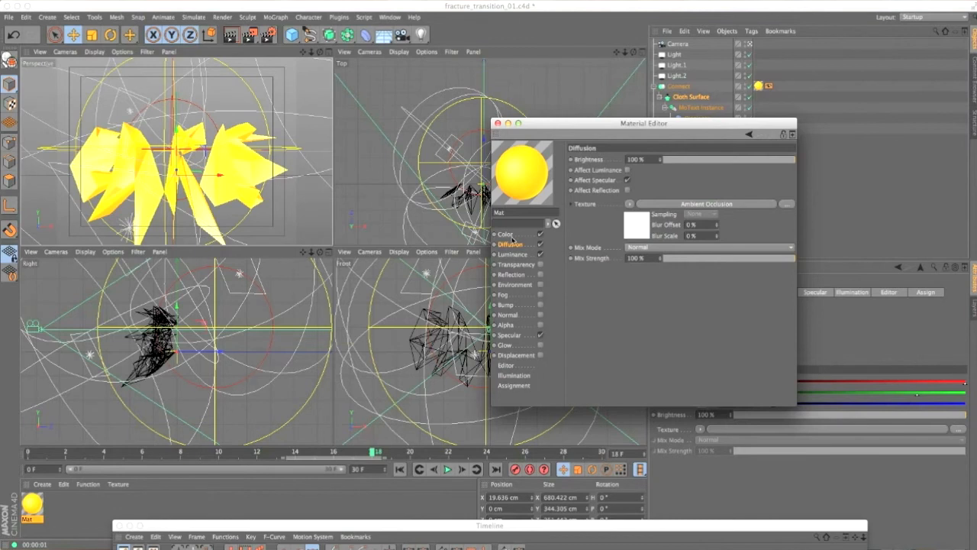
left_click(230, 34)
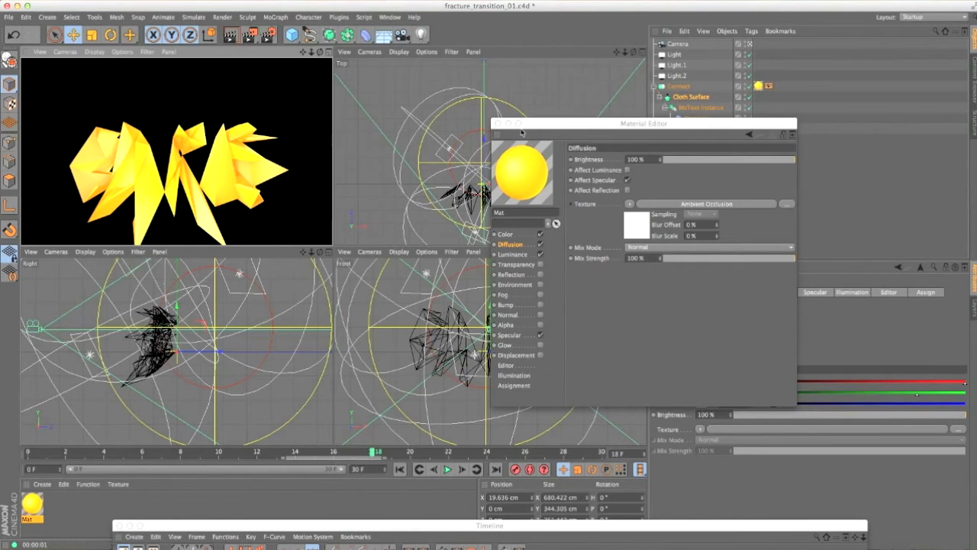
left_click(497, 124)
- Rewind to frame 0 and play the LONDON-to-PARIS transition in the viewports
mouse_move(44, 453)
left_mouse_down()
mouse_move(181, 454)
mouse_move(30, 454)
left_mouse_up()
left_click(448, 470)
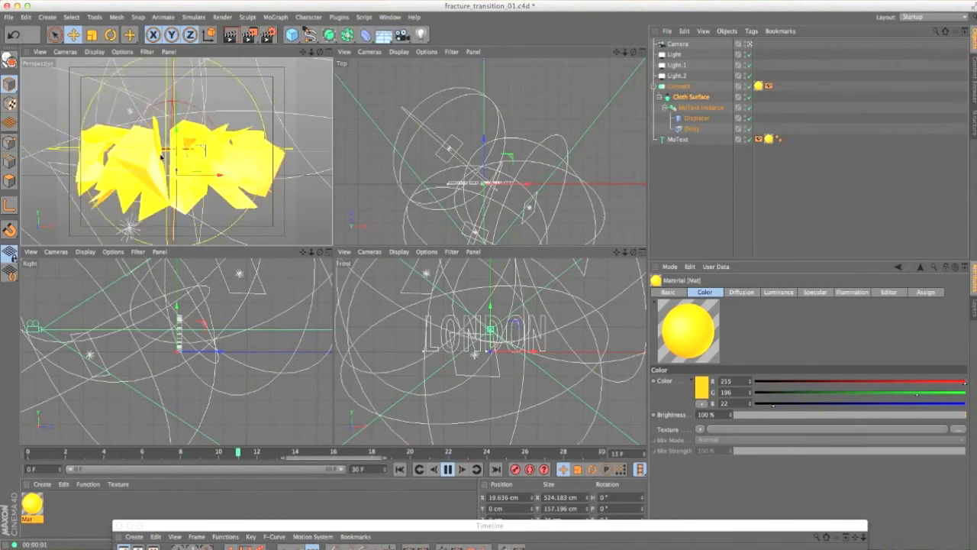
left_click(448, 470)
- On frame 15, change the MoText object's text to DUBLIN and record a keyframe for it
left_click(677, 139)
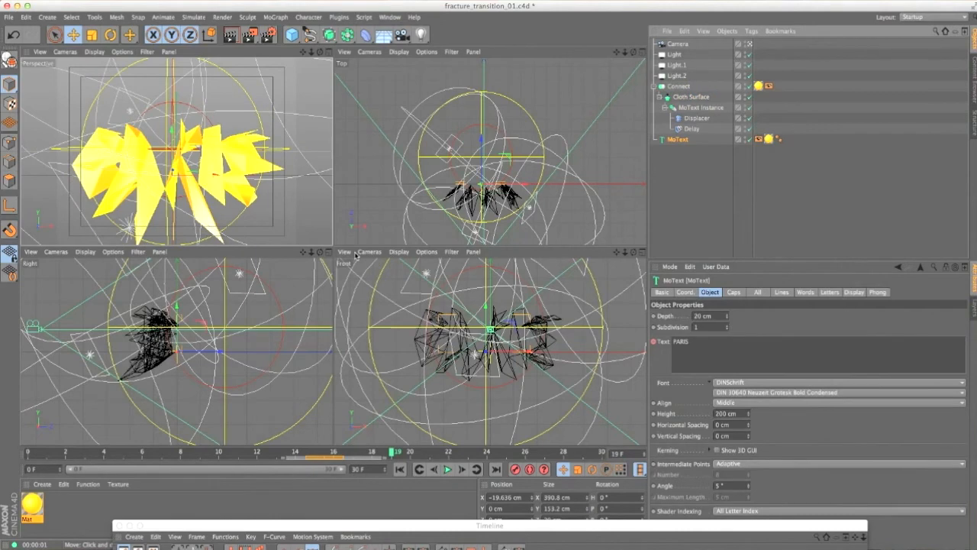
left_click(311, 452)
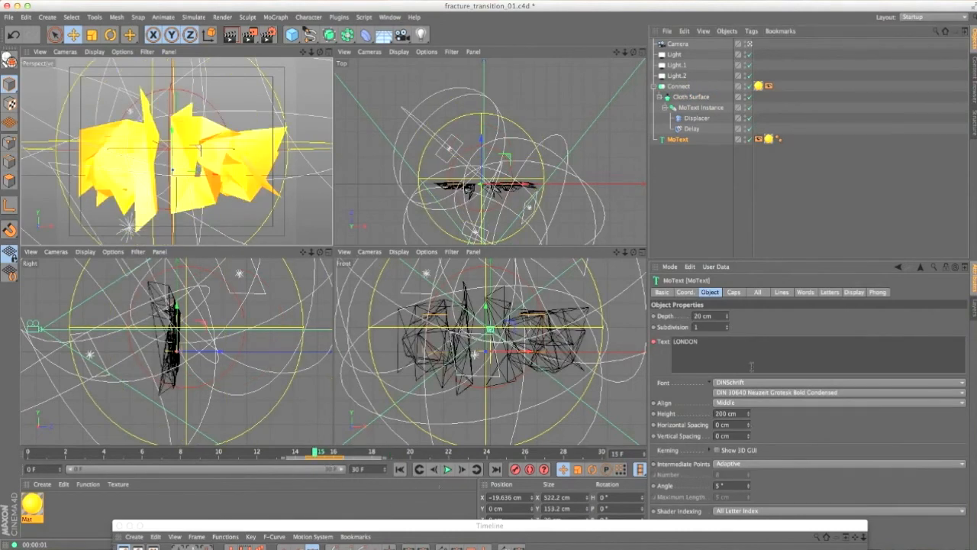
left_click(728, 352)
key("super+a")
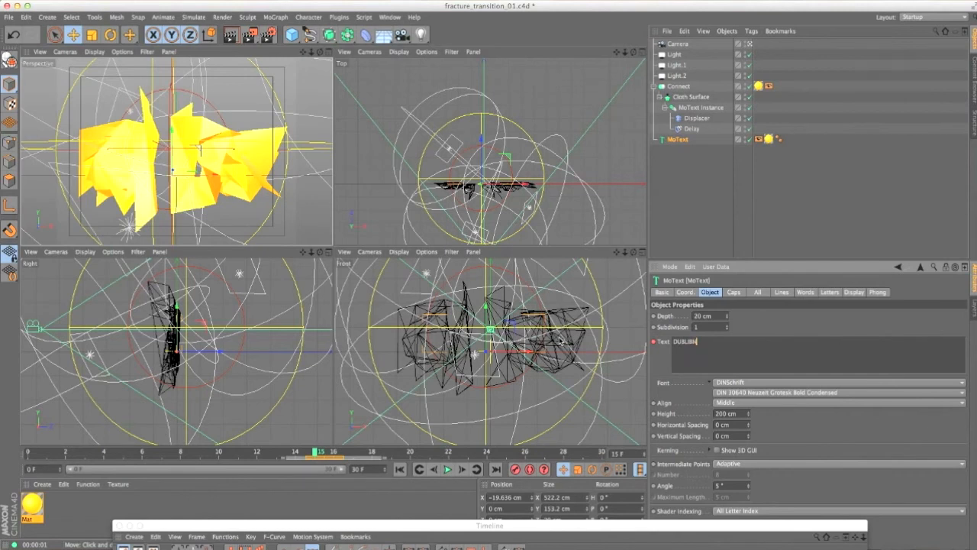
left_click(655, 342, "ctrl")
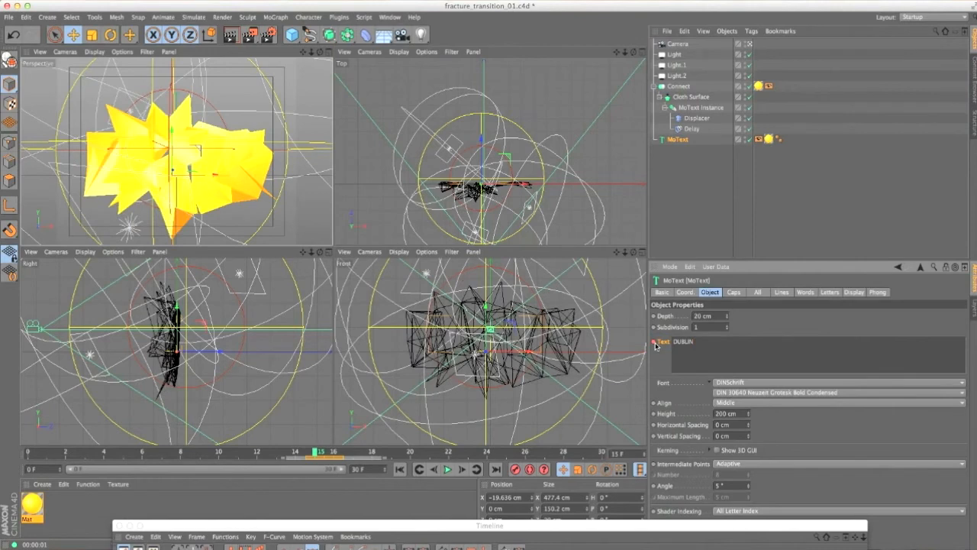
- On frame 16, change the MoText object's text to MUNICH and record a keyframe for it
left_click_drag(322, 452, 333, 453)
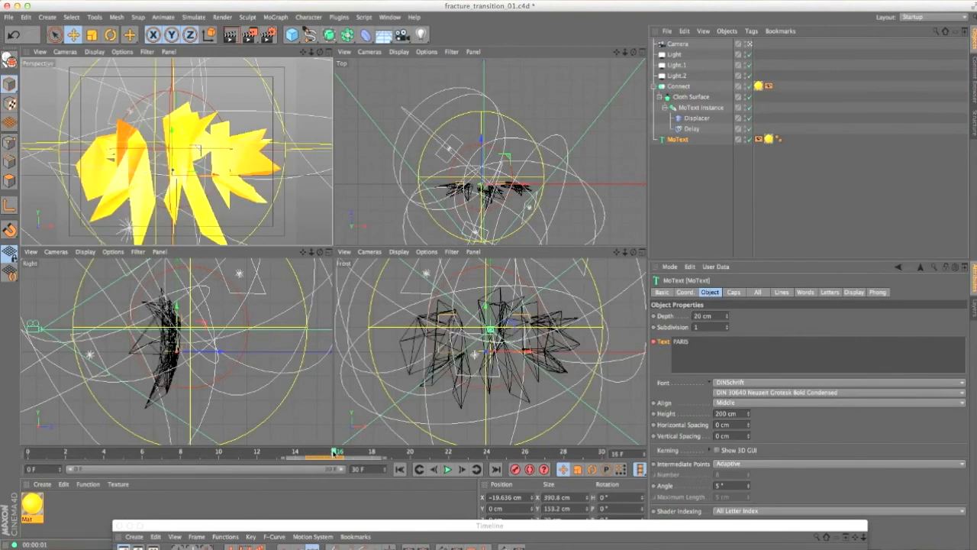
left_click(748, 343)
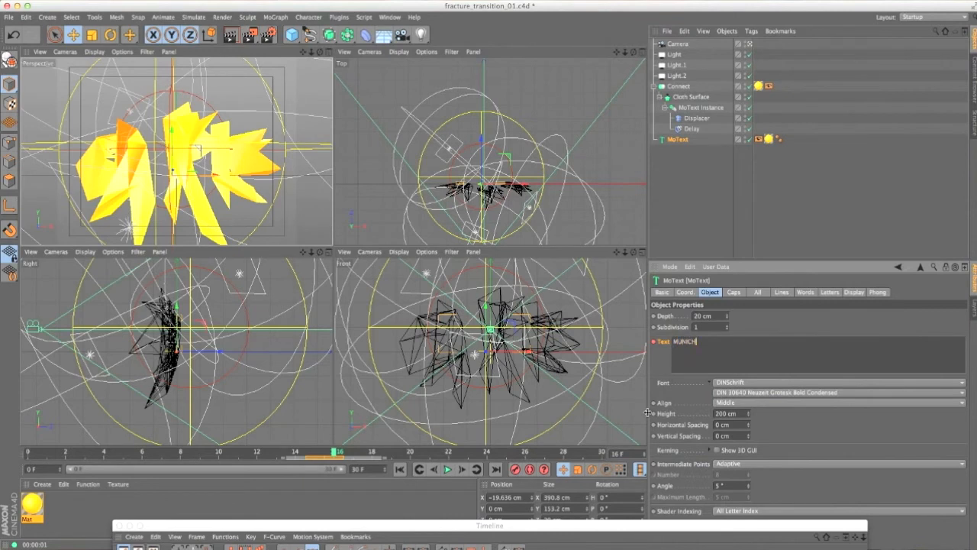
left_click(654, 343, "ctrl")
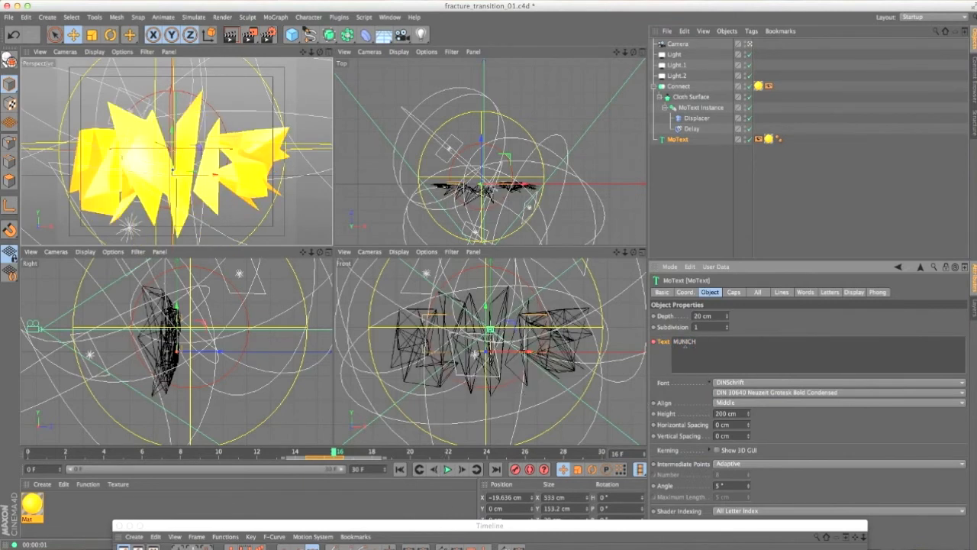
- Check the MoText Instance's reference object and play the DUBLIN-to-MUNICH transition from frame 0
left_click(699, 107)
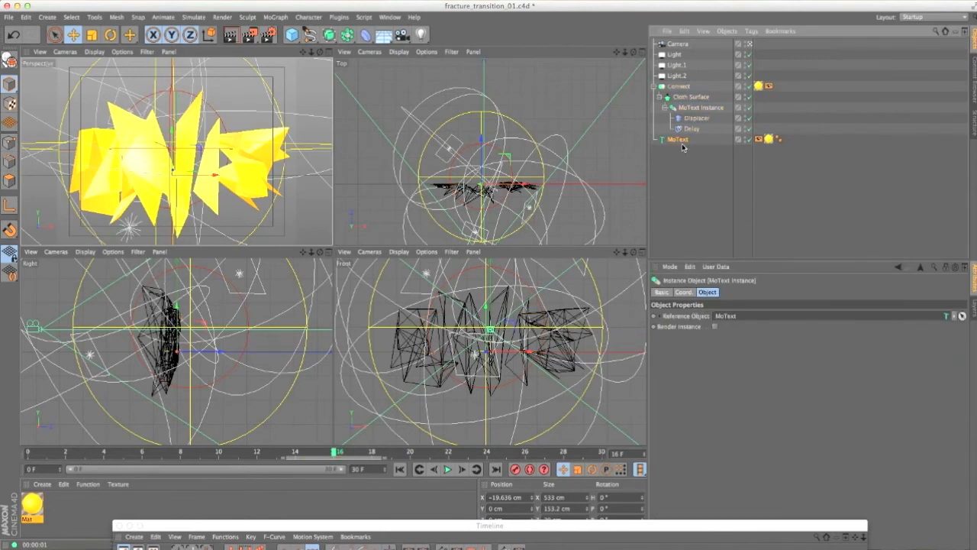
left_click(678, 139)
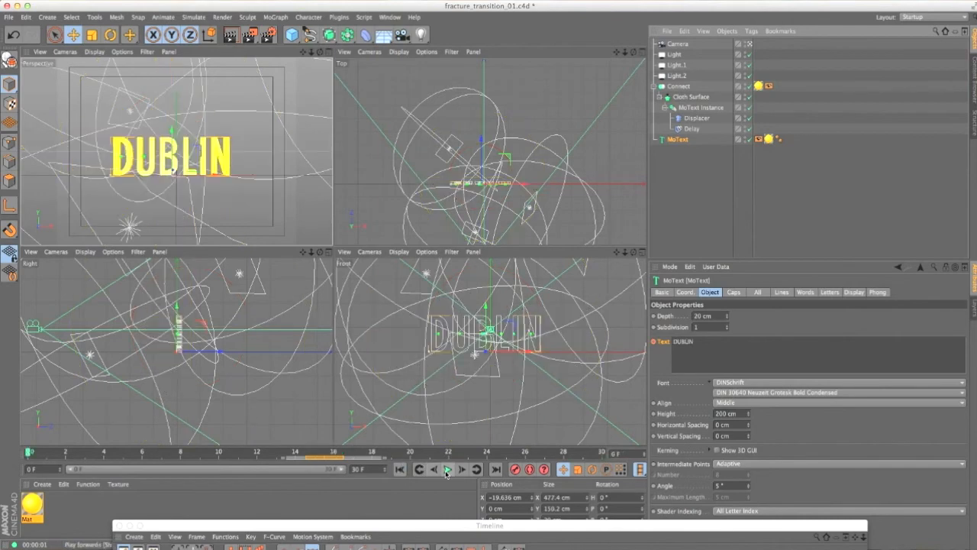
left_click(447, 469)
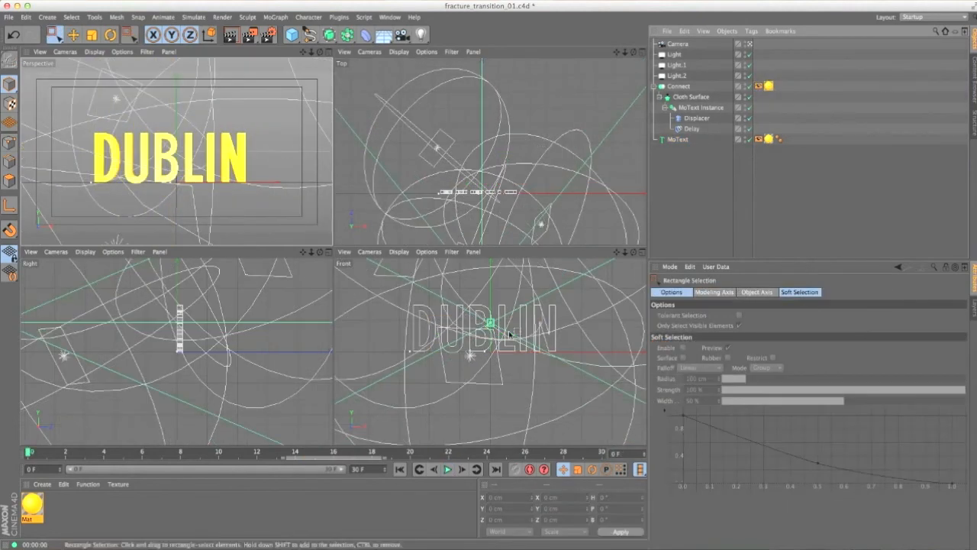
- Render the animation to the Picture Viewer without saving, and stop the render partway through
left_click_drag(250, 34, 299, 90)
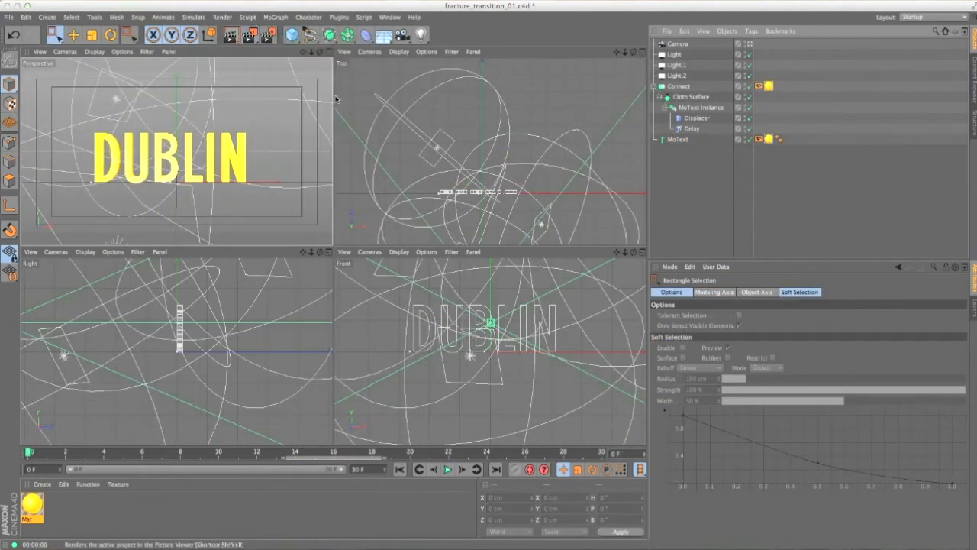
left_click(567, 203)
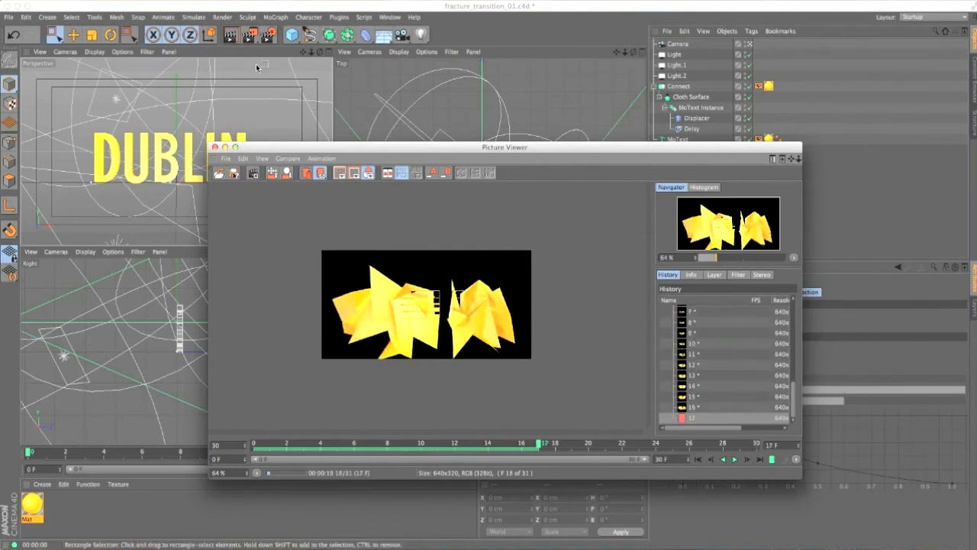
left_click(250, 34)
left_click(306, 87)
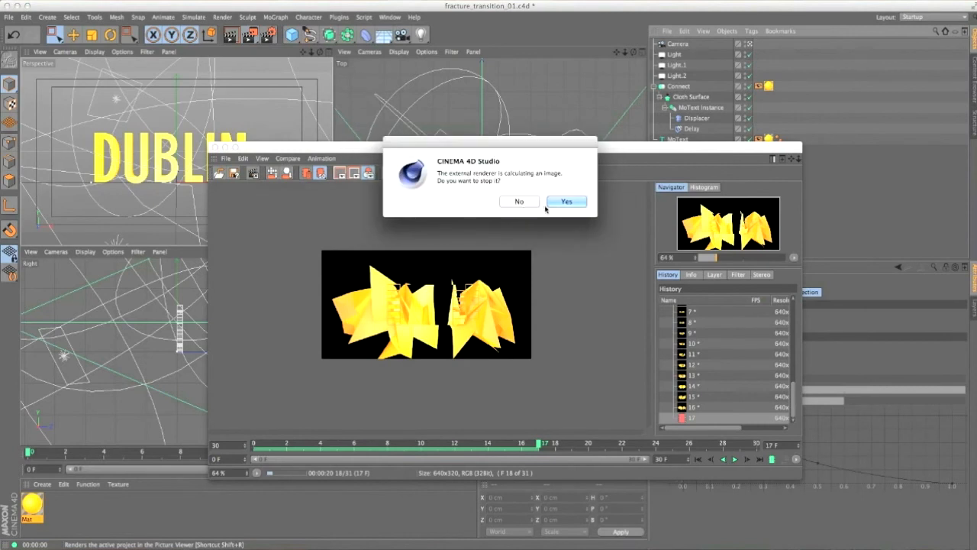
left_click(521, 203)
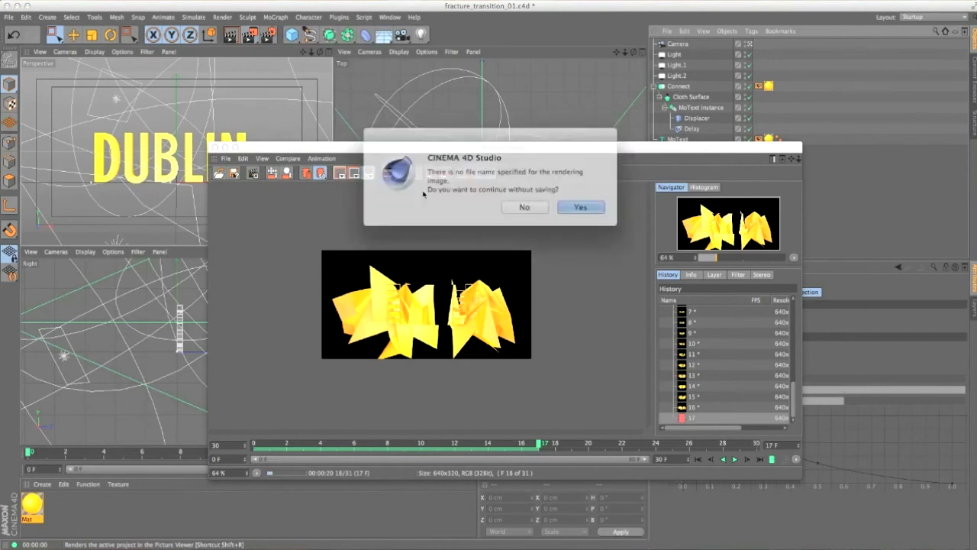
left_click(519, 203)
- Compare frame 8 of the Picture Viewer render with a Perspective view render of the same frame
mouse_move(714, 449)
left_mouse_down()
mouse_move(431, 444)
mouse_move(484, 445)
left_mouse_up()
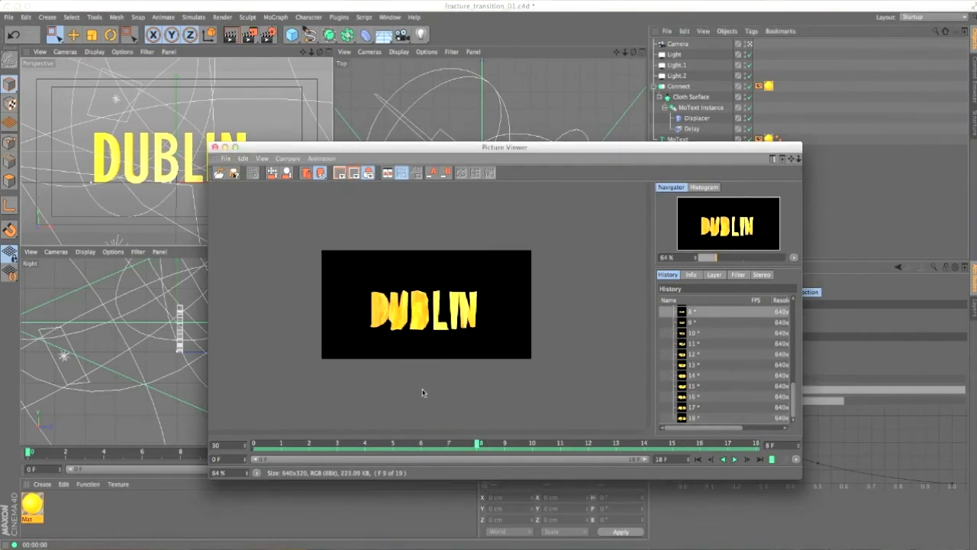
left_click(182, 454)
left_click_drag(292, 146, 361, 97)
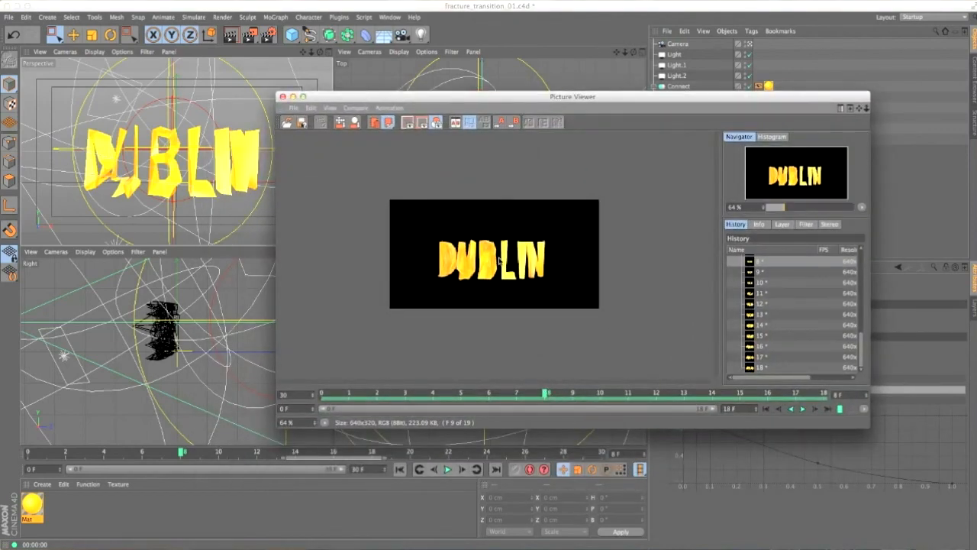
left_click(225, 61)
left_click(229, 34)
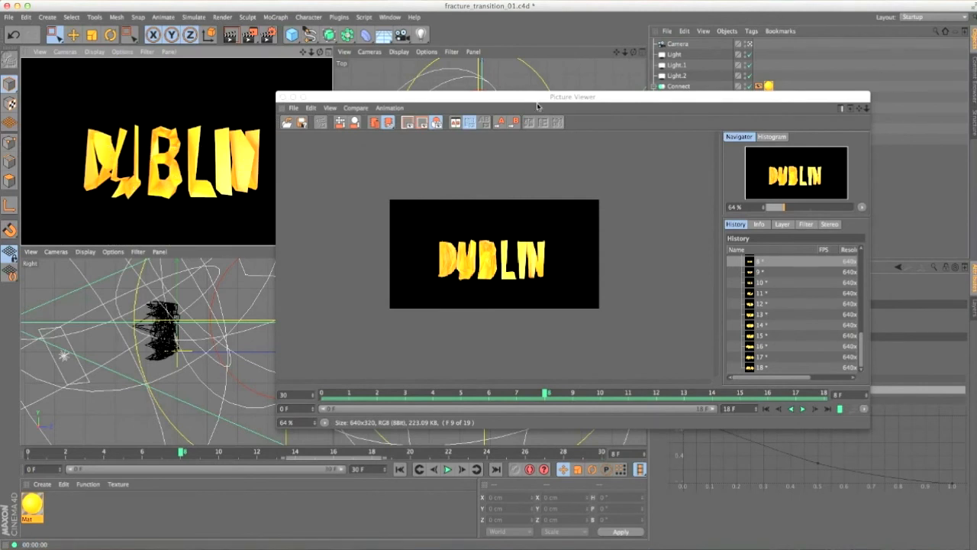
- Check the Level of Detail in Connect's Display tag and enable Use Display Tag LOD in the render options
left_click_drag(532, 101, 359, 236)
left_click(759, 87)
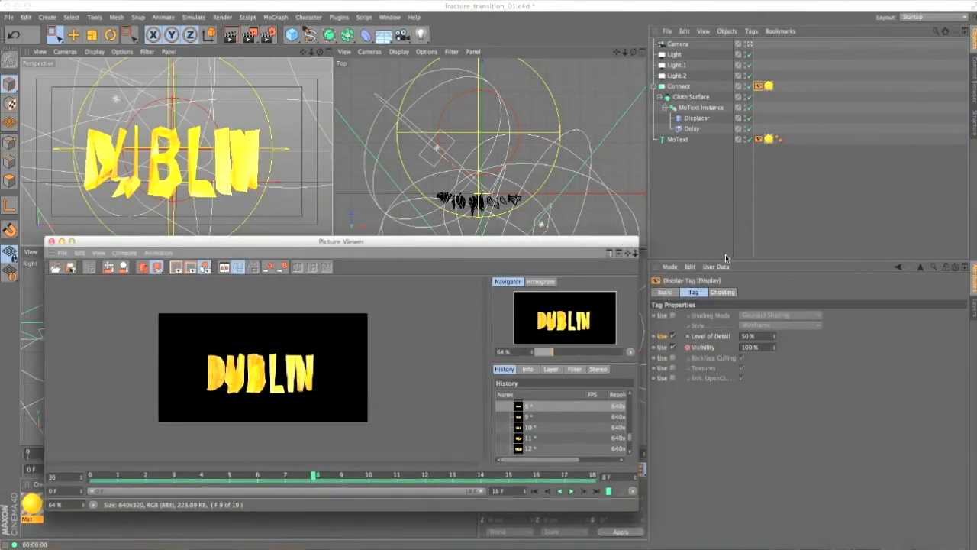
left_click(268, 34)
left_click_drag(409, 212, 497, 101)
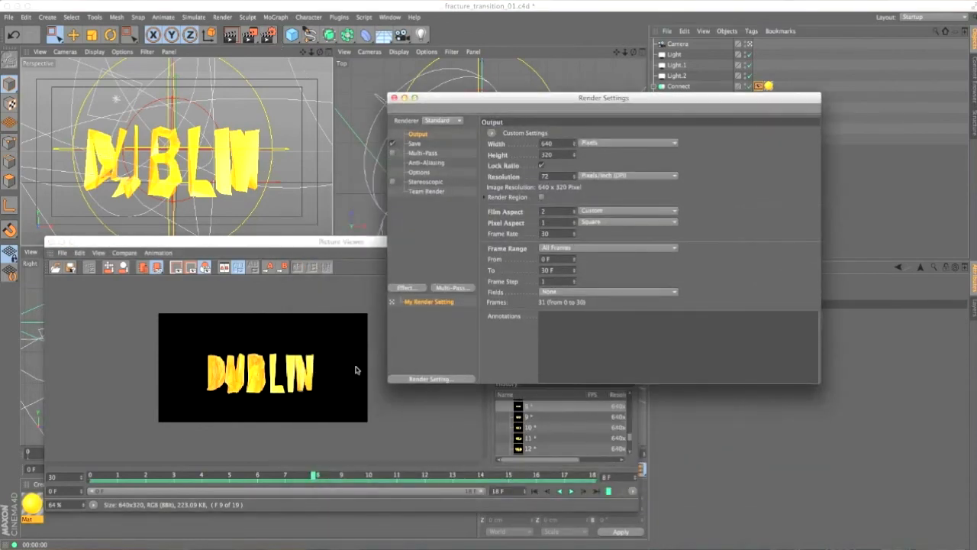
left_click(428, 191)
left_click(425, 182)
left_click(423, 172)
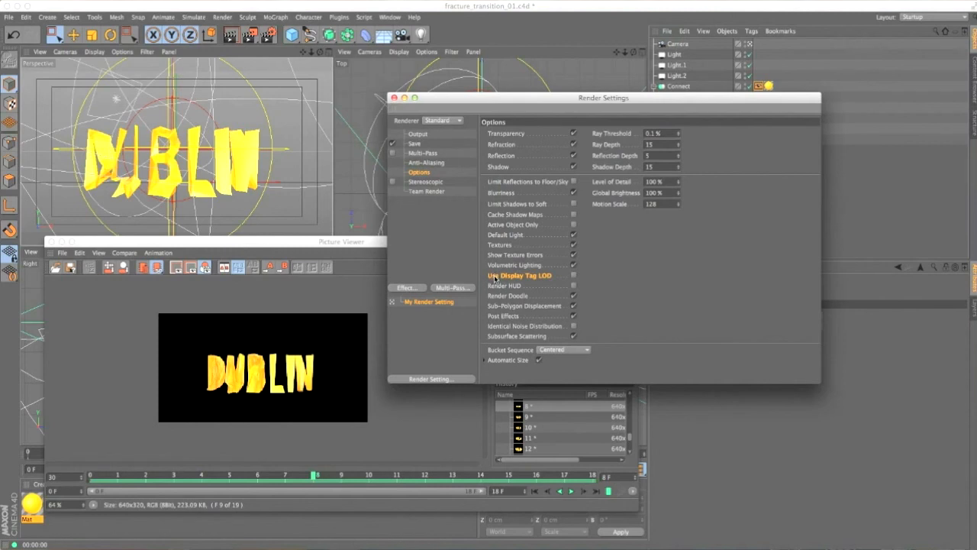
left_click_drag(546, 105, 379, 226)
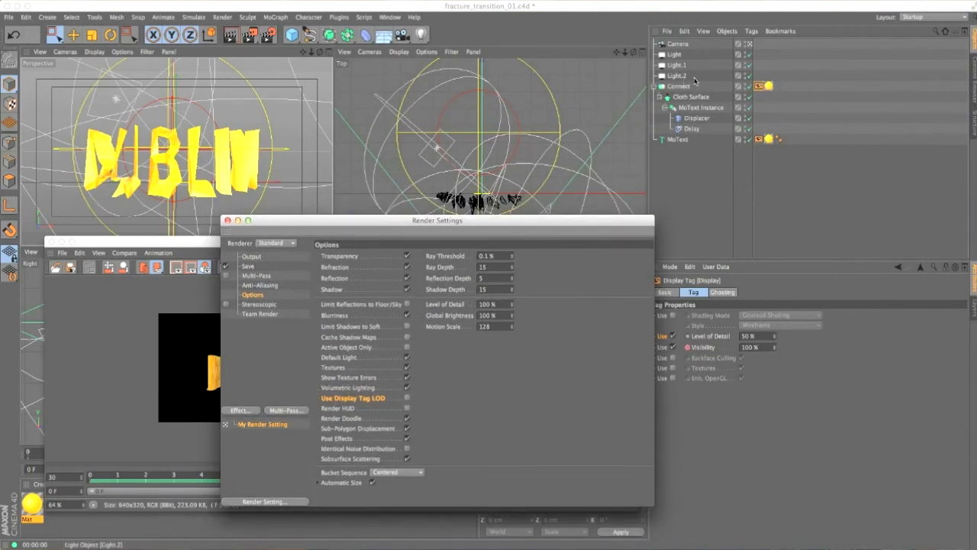
left_click_drag(644, 223, 626, 223)
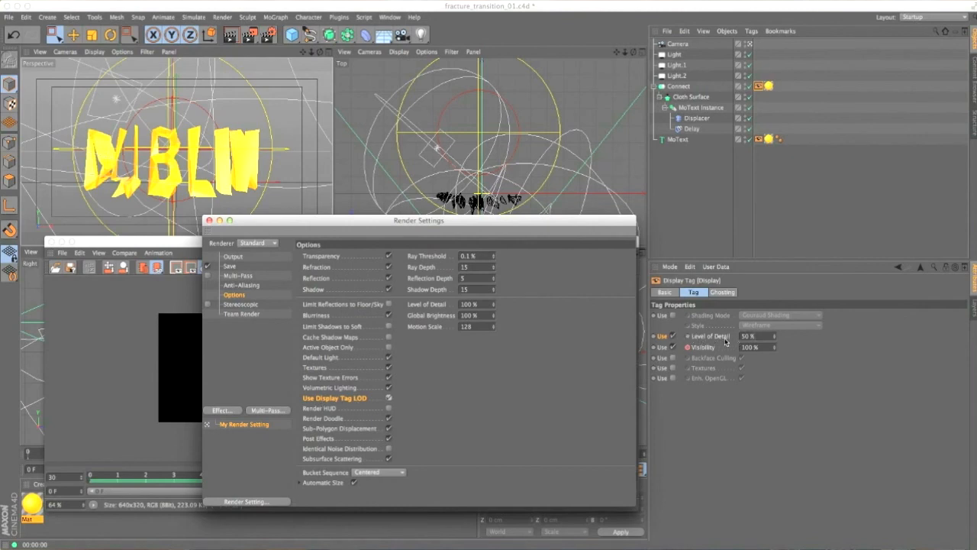
left_click_drag(489, 219, 713, 103)
- Render the whole animation to the Picture Viewer without saving, and recheck the render options while it runs
left_click_drag(249, 34, 293, 100)
left_click(572, 201)
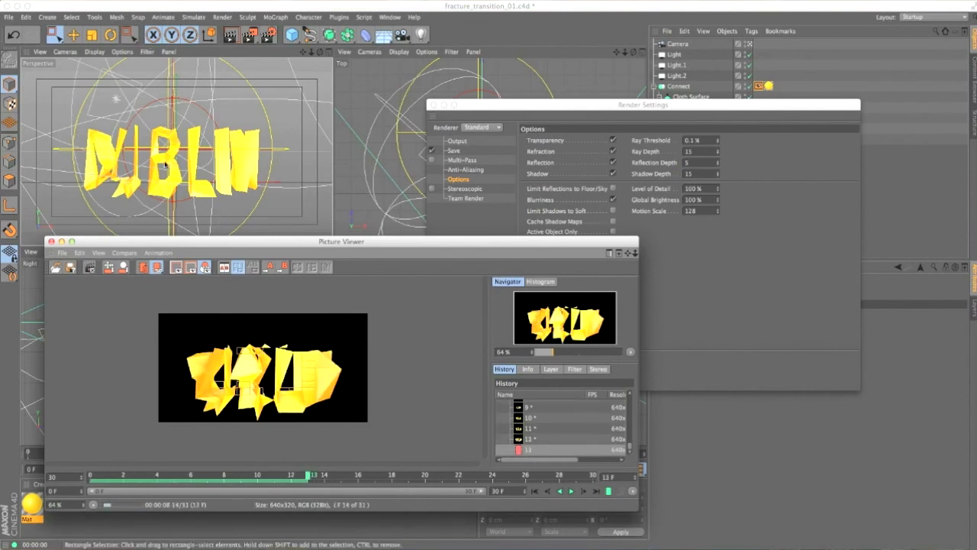
left_click(534, 107)
left_click_drag(535, 107, 516, 151)
left_click(415, 150)
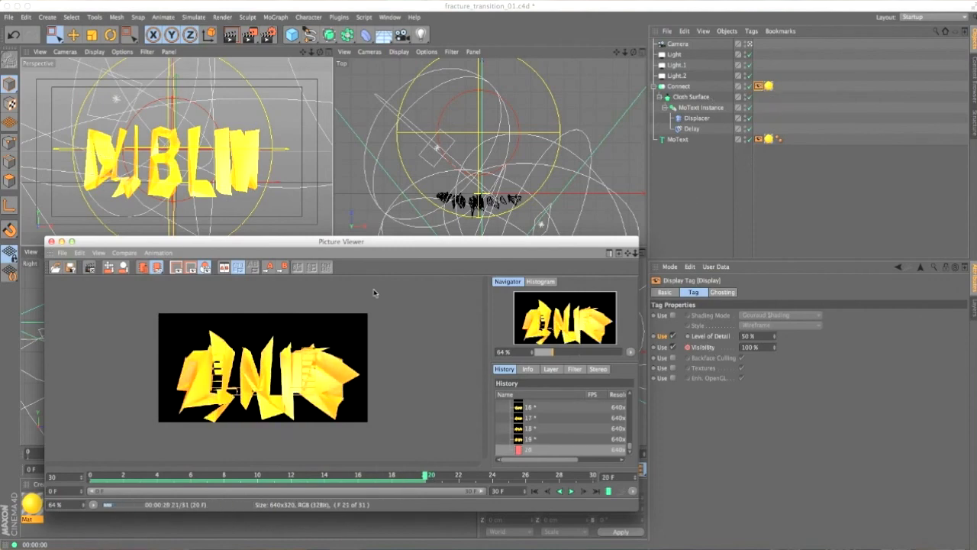
left_click_drag(375, 251, 463, 228)
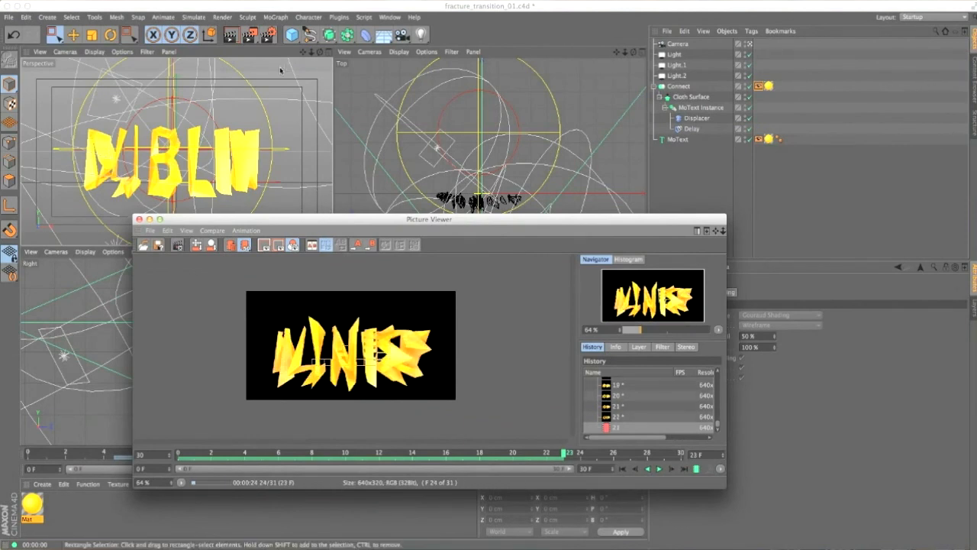
left_click(269, 42)
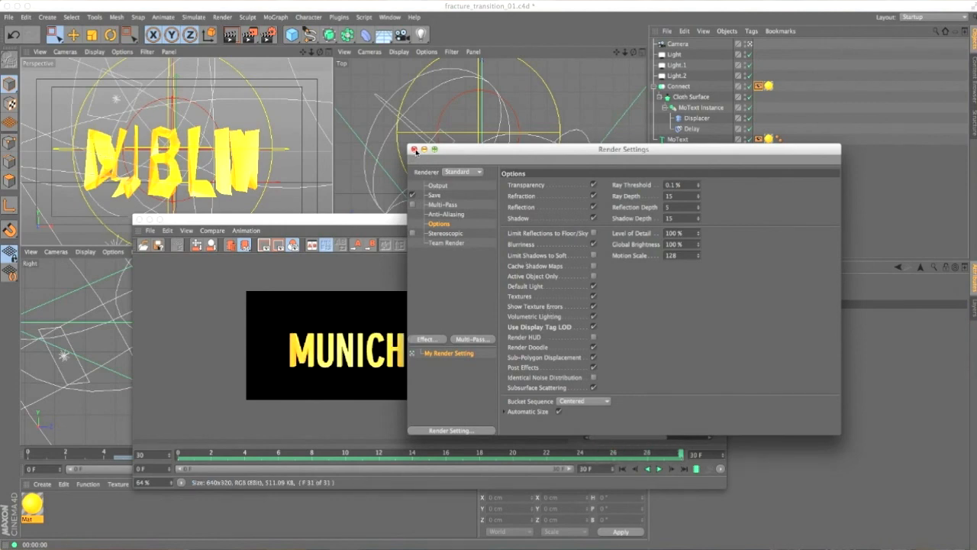
left_click(415, 149)
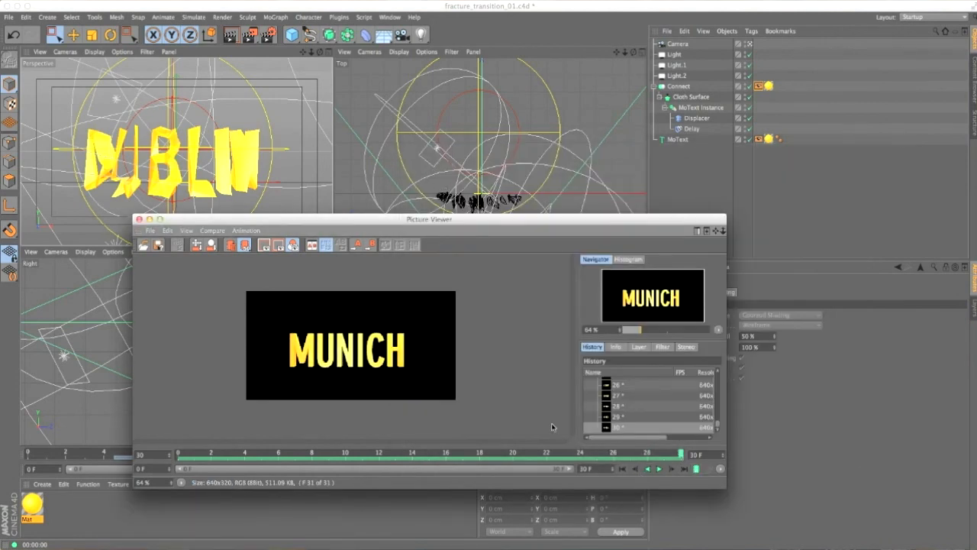
- Play the finished render in the Picture Viewer, enlarge the image and scrub through to frame 29
left_click(694, 467)
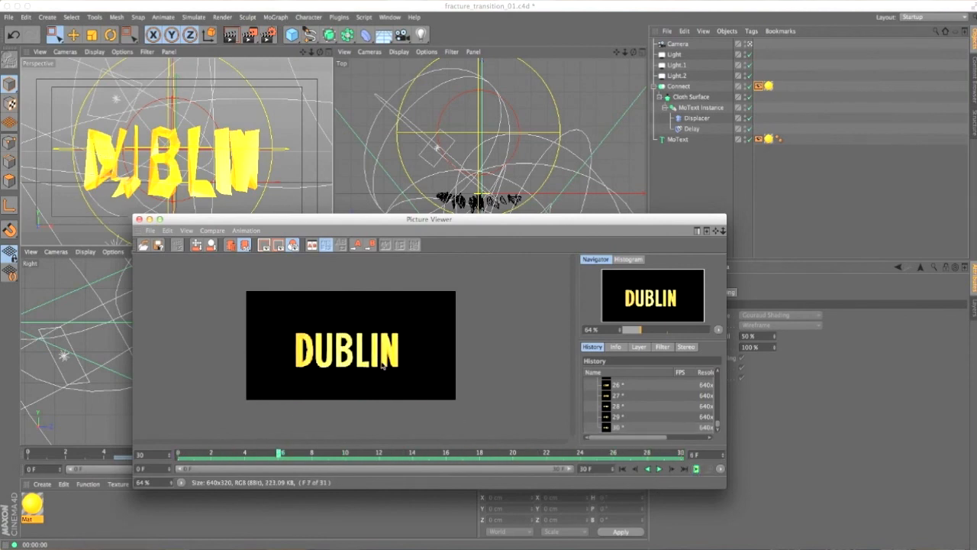
scroll(359, 366, "up", 1)
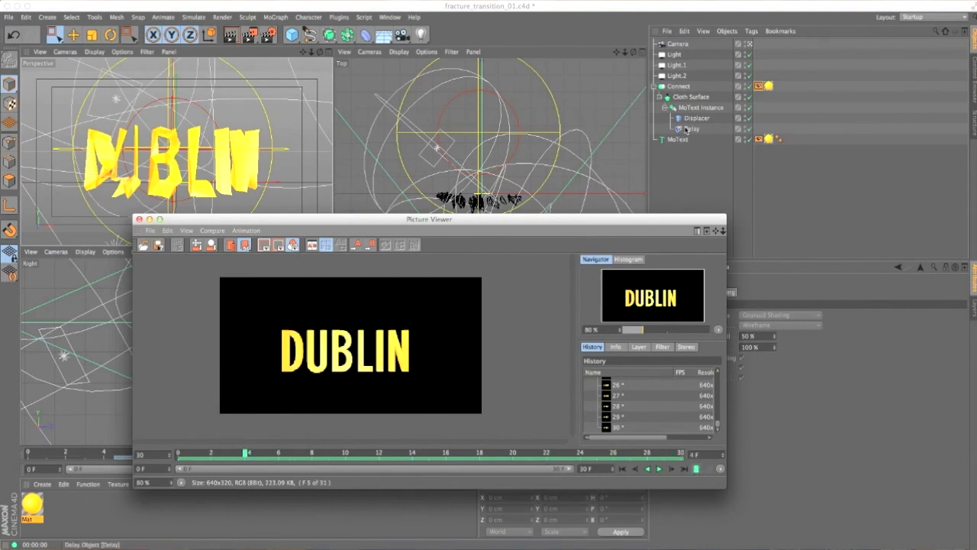
left_click_drag(626, 226, 554, 256)
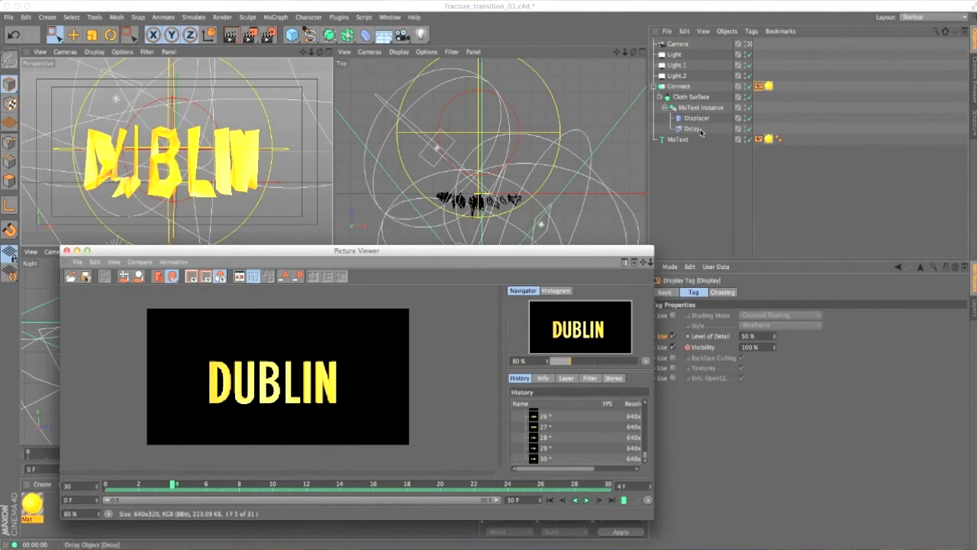
left_click_drag(616, 251, 578, 253)
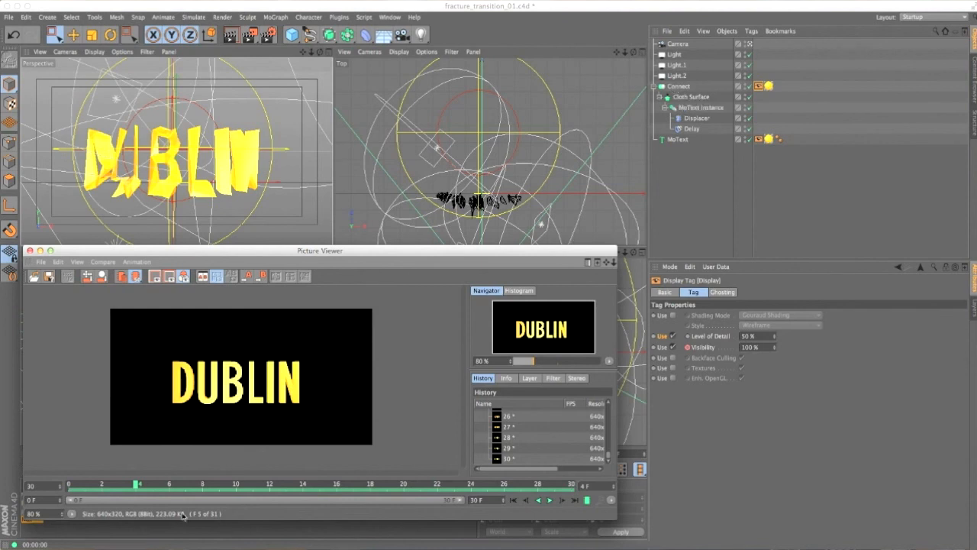
left_click_drag(176, 483, 554, 486)
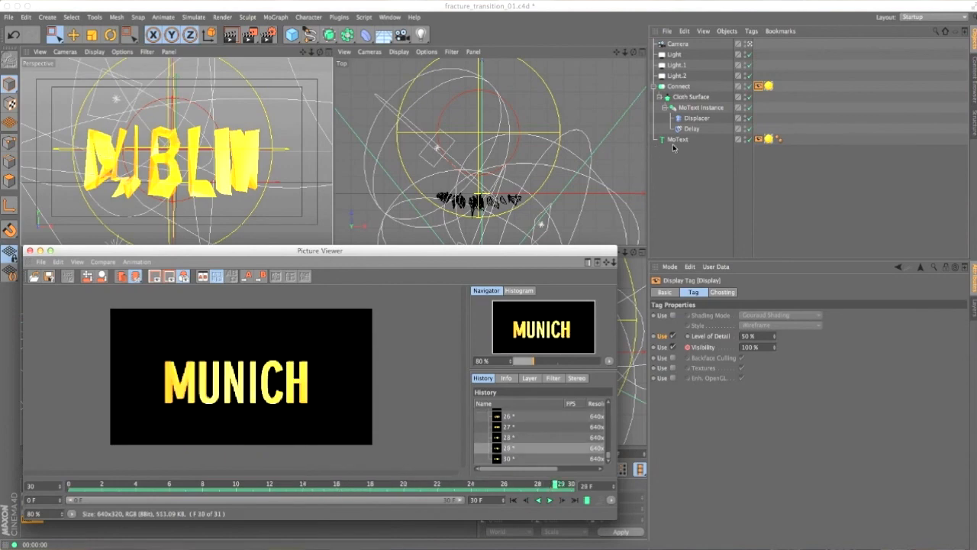
- Set the Delay effector's Deformation to Point in its deformer settings
left_click(692, 128)
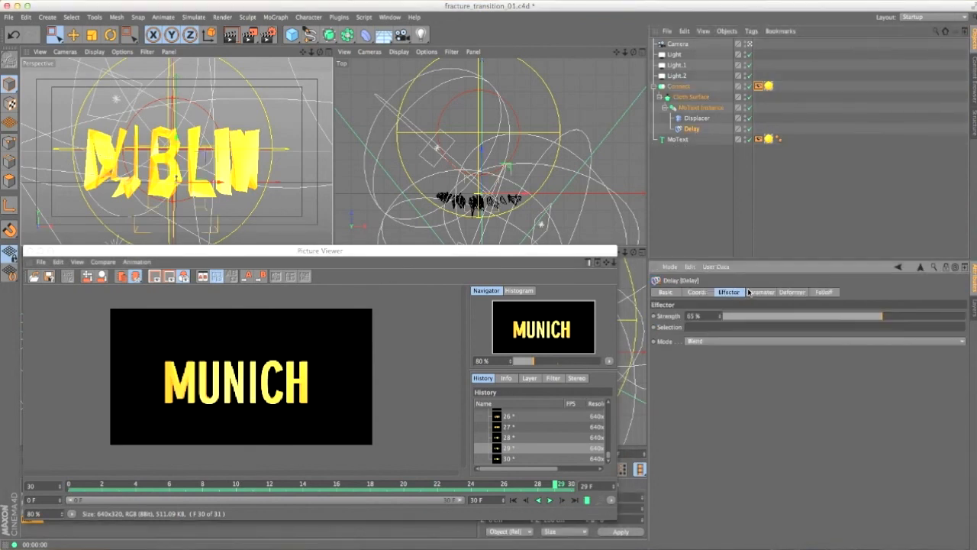
left_click(791, 292)
left_click(713, 319)
left_click(729, 338)
- Scrub the Picture Viewer render to frame 30 and play the cached frames
left_click_drag(233, 487, 617, 481)
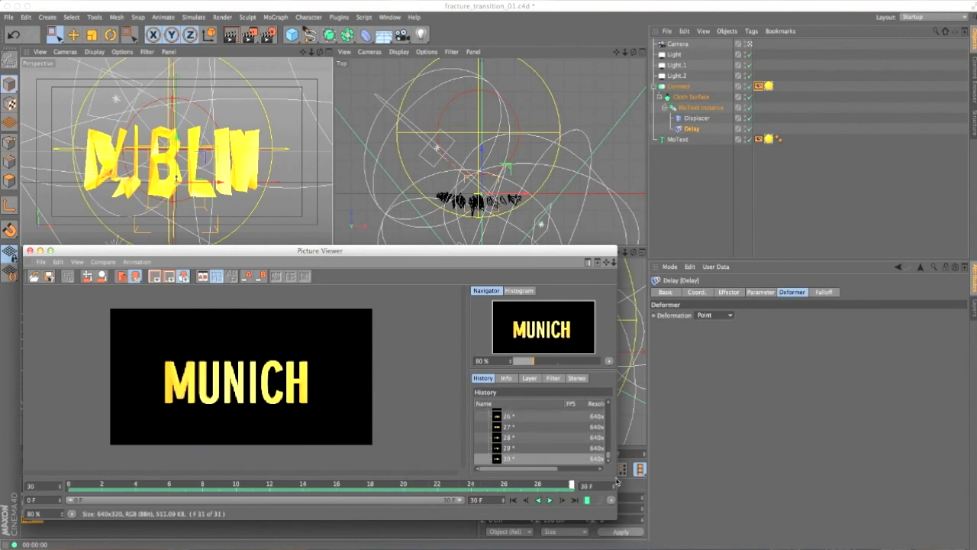
left_click(586, 500)
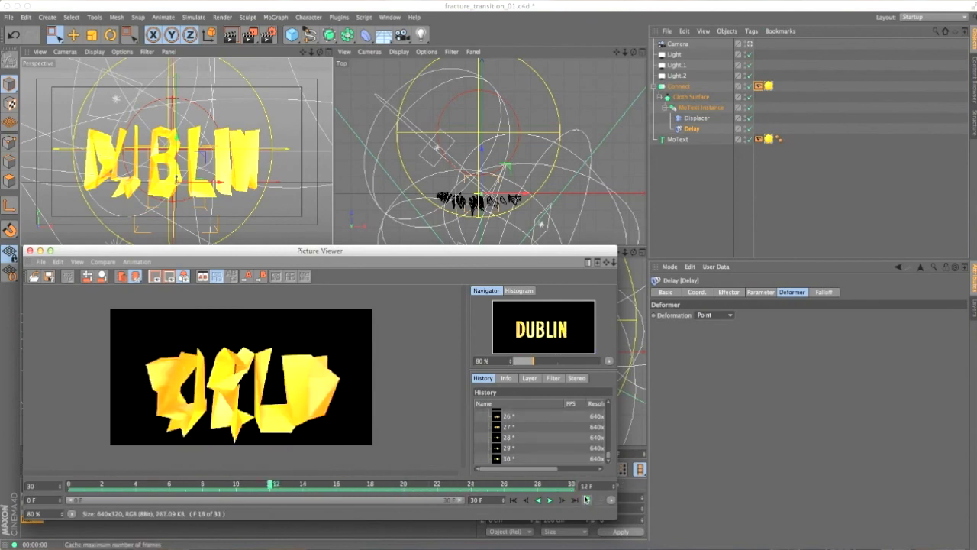